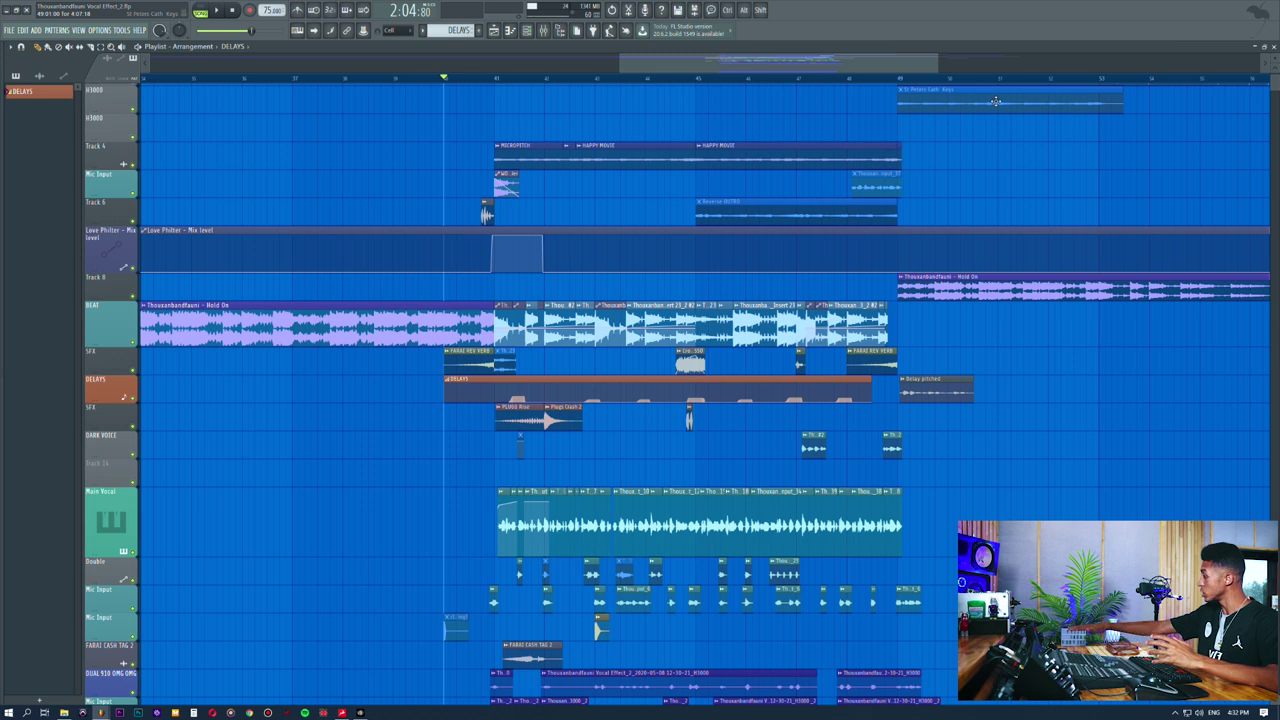
Step: Play the arrangement and watch the mixer levels, returning to the playlist when finished
key("space")
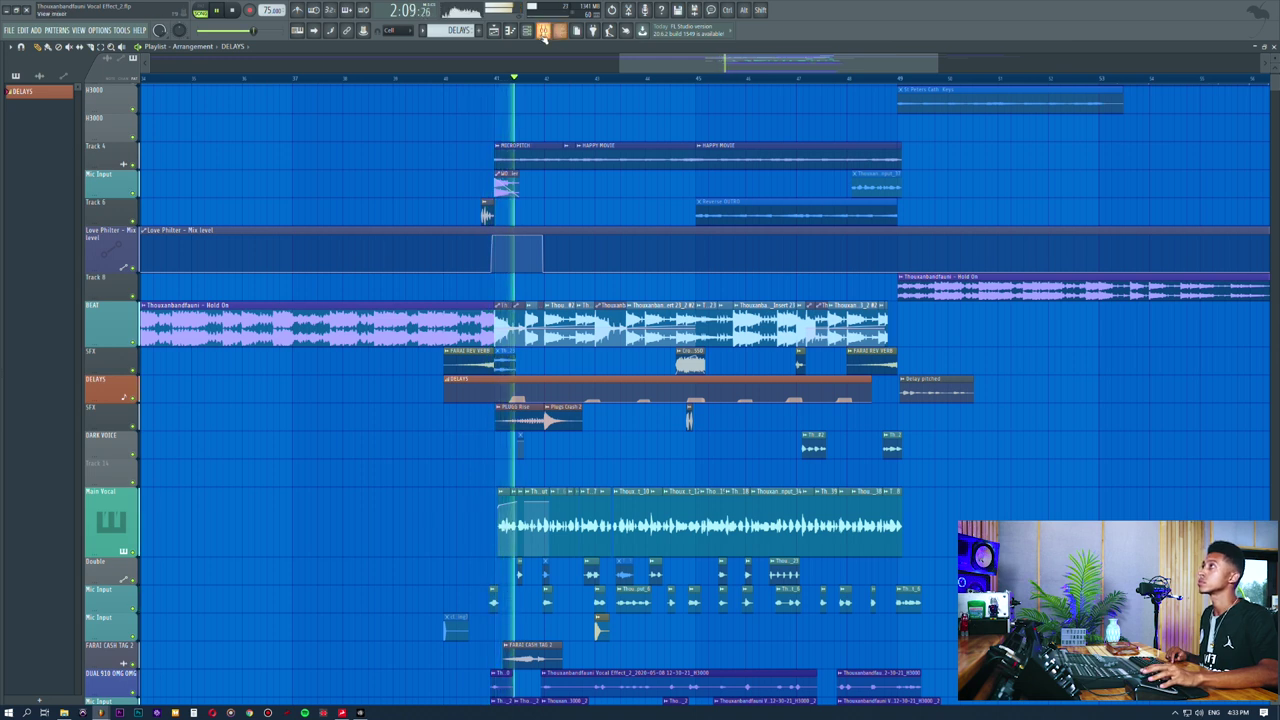
key("F9")
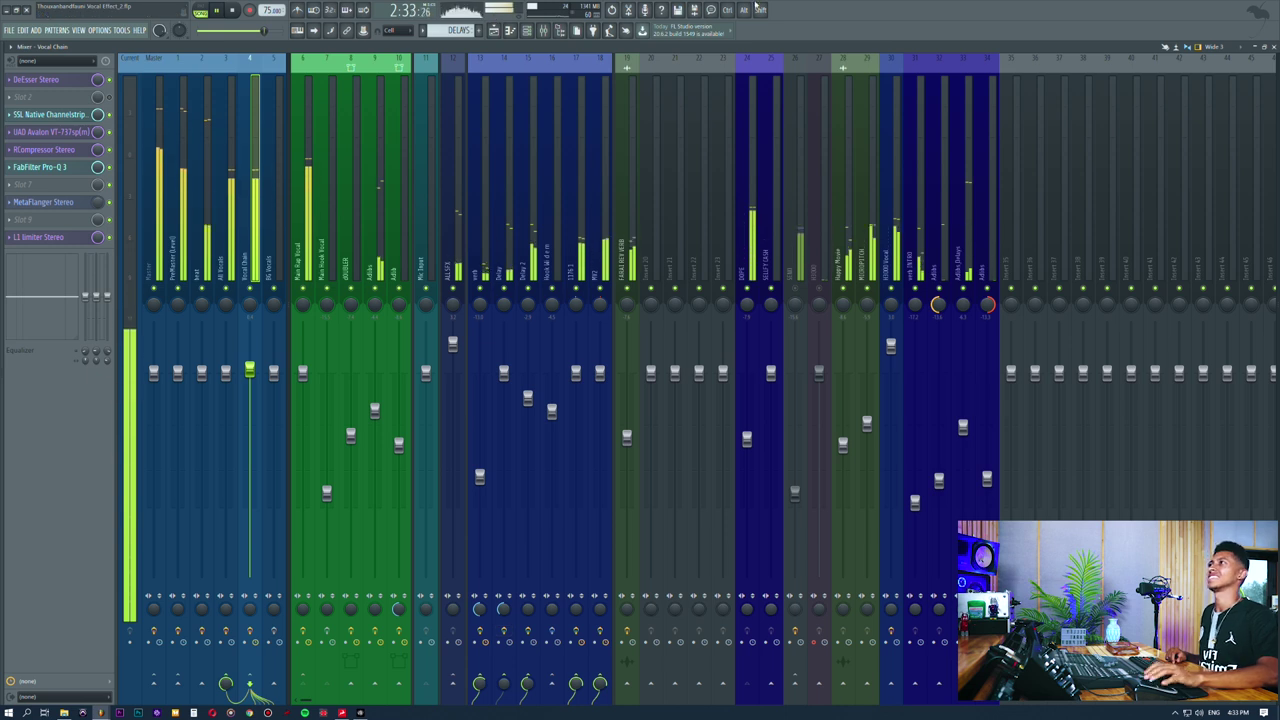
left_click(493, 30)
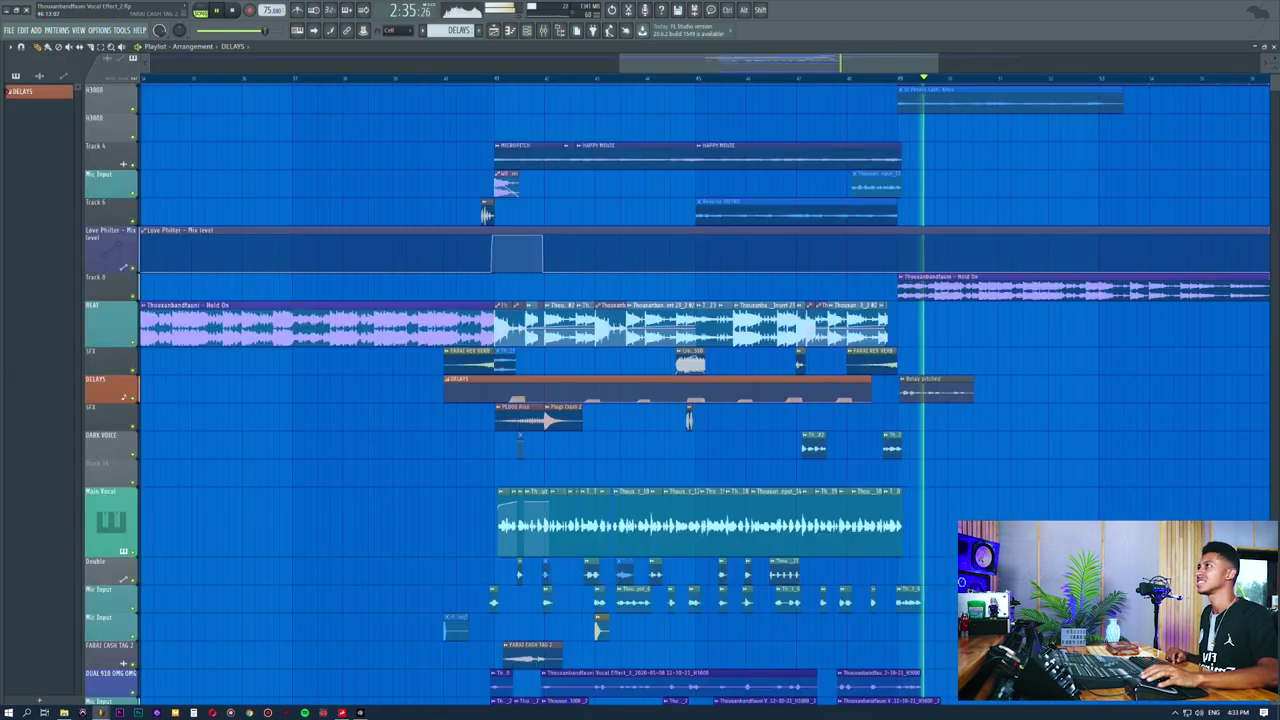
Step: Move the Hold On clip on Track 8 to bar 57 and the Reverse OUTRO clip on Track 4 to bar 49
scroll(677, 76, "down", 5)
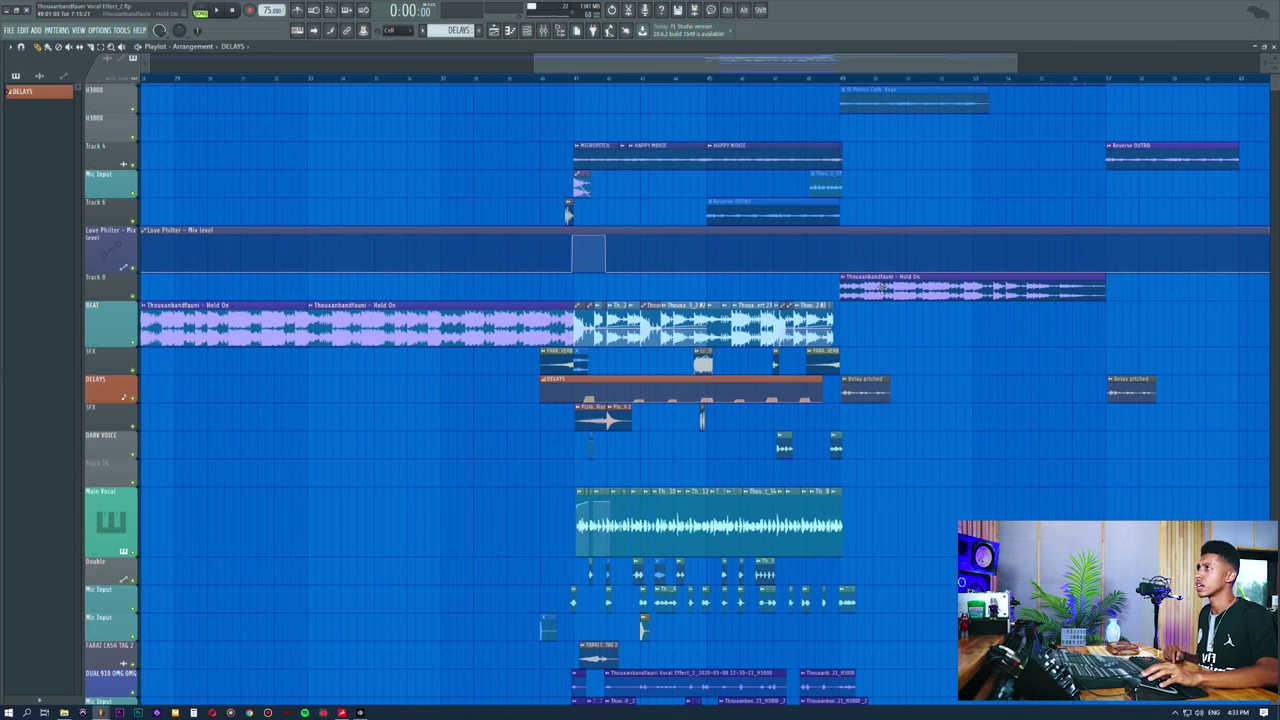
left_click_drag(875, 290, 1143, 300)
left_click(1129, 160, "ctrl+shift")
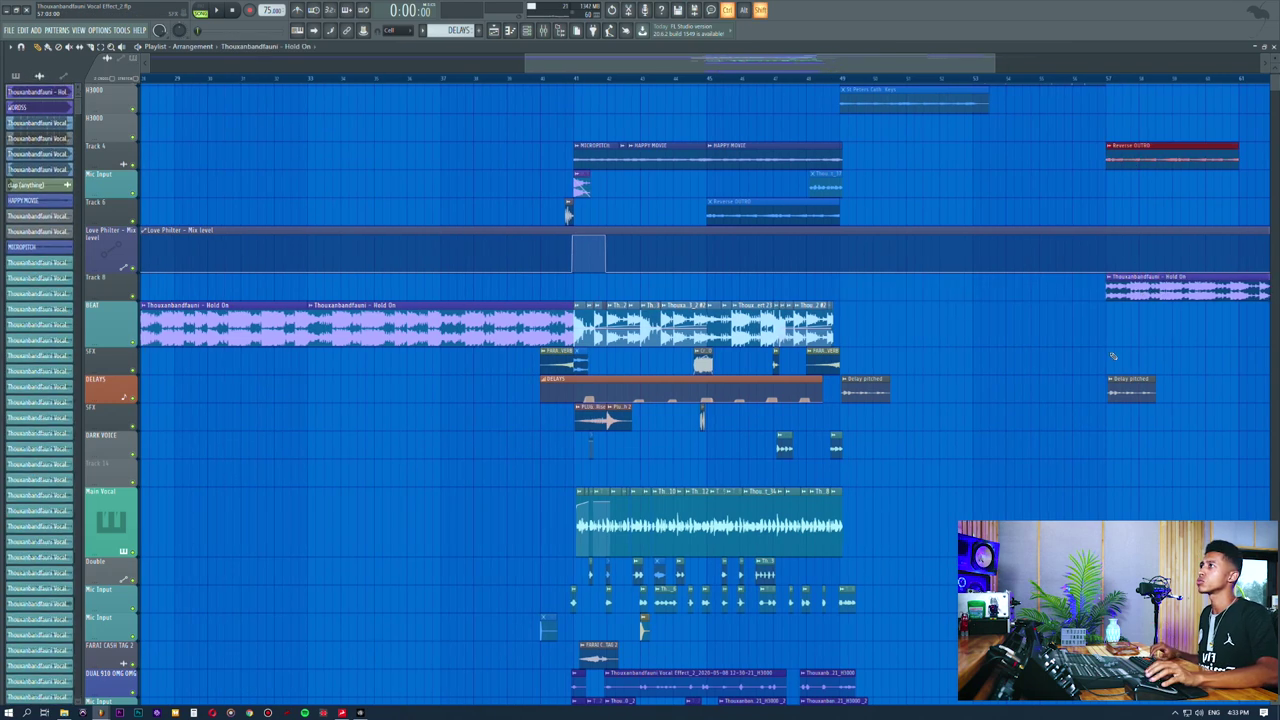
left_click_drag(1164, 145, 899, 146)
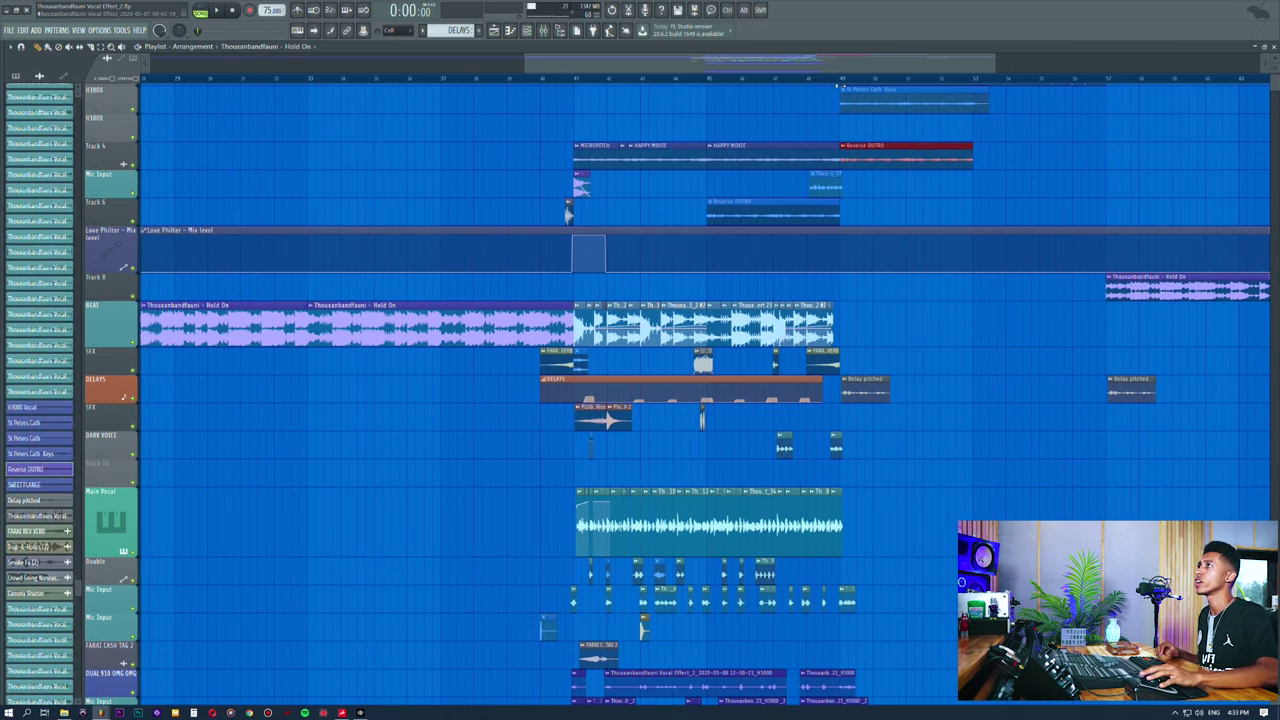
Step: Check the vocal clips on the uppermost H3000 track by selecting them in groups, and clear the selection
left_click(799, 79)
scroll(1010, 180, "up", 1)
left_click_drag(995, 98, 1030, 108)
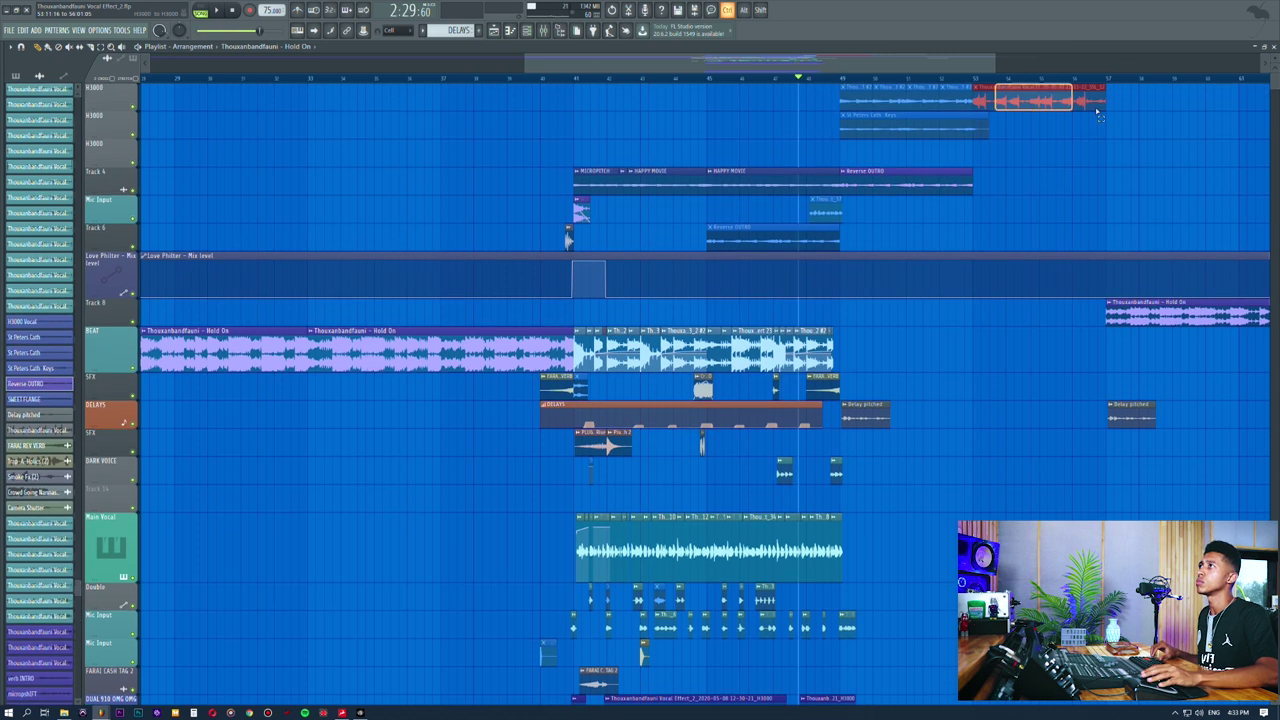
left_click(1081, 153, "ctrl")
left_click_drag(832, 86, 958, 112)
left_click(1020, 155, "ctrl")
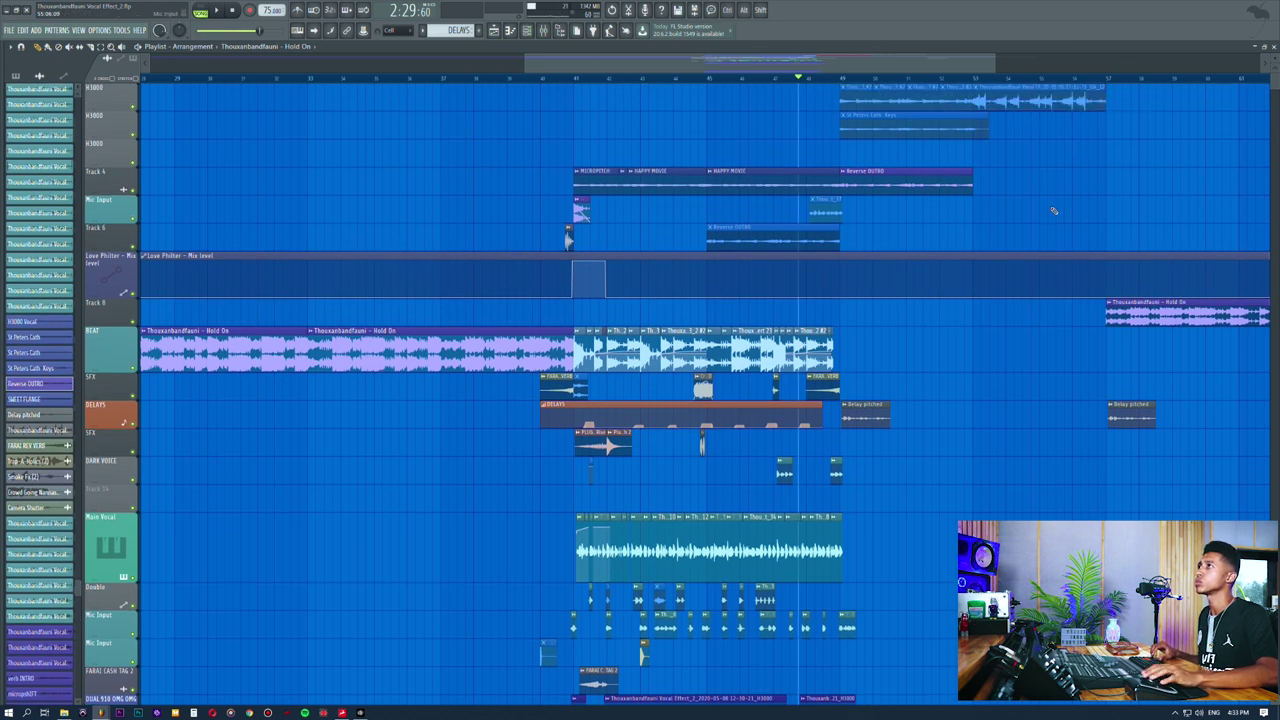
Step: Play the arrangement from bar 48 through the transition into the outro
left_click(832, 81)
key("space")
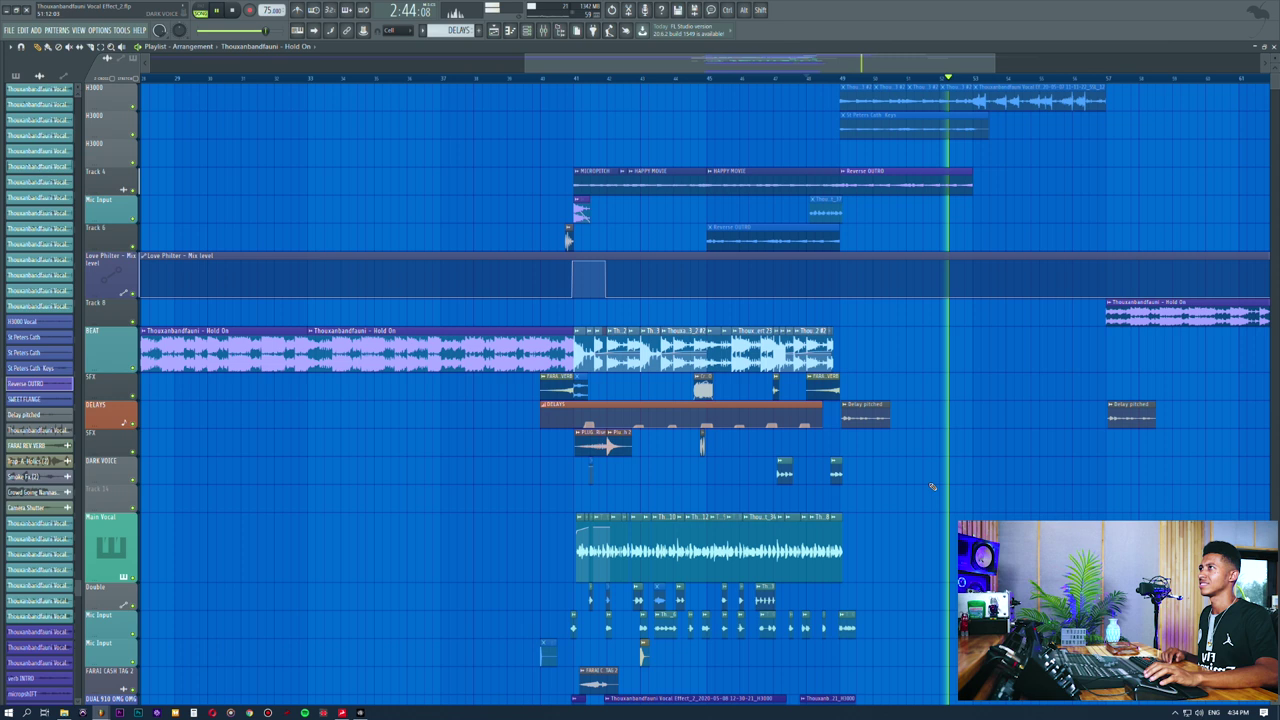
key("space")
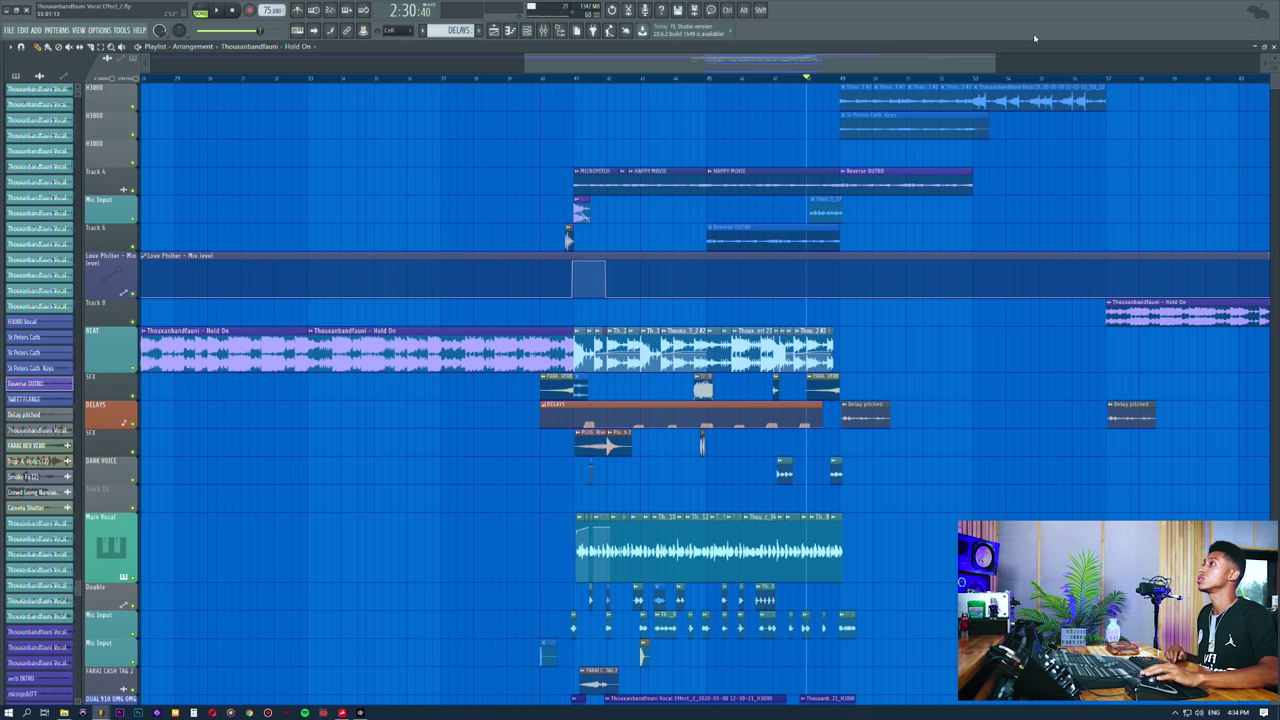
Step: Listen to Track 4's MICROPITCH and HAPPY MOUSE clips soloed from bar 41, and bring all tracks back
left_click_drag(595, 171, 727, 184)
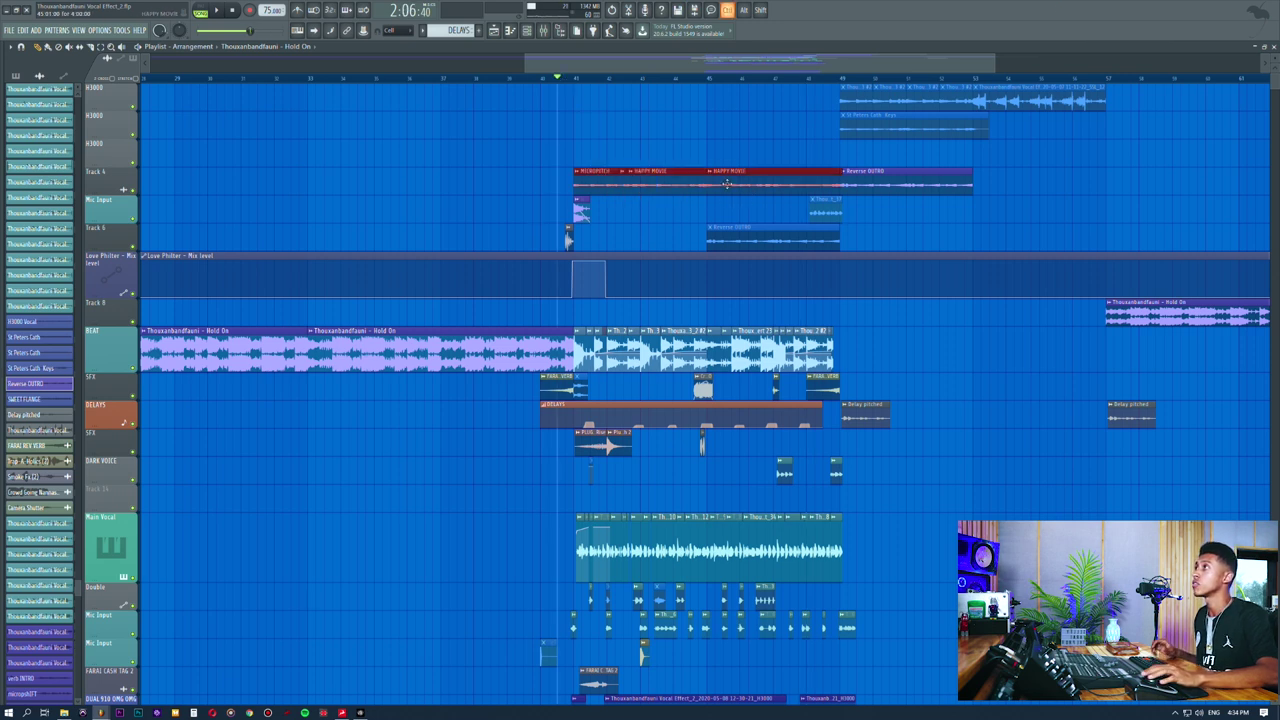
left_click(584, 80)
right_click(133, 190)
key("space")
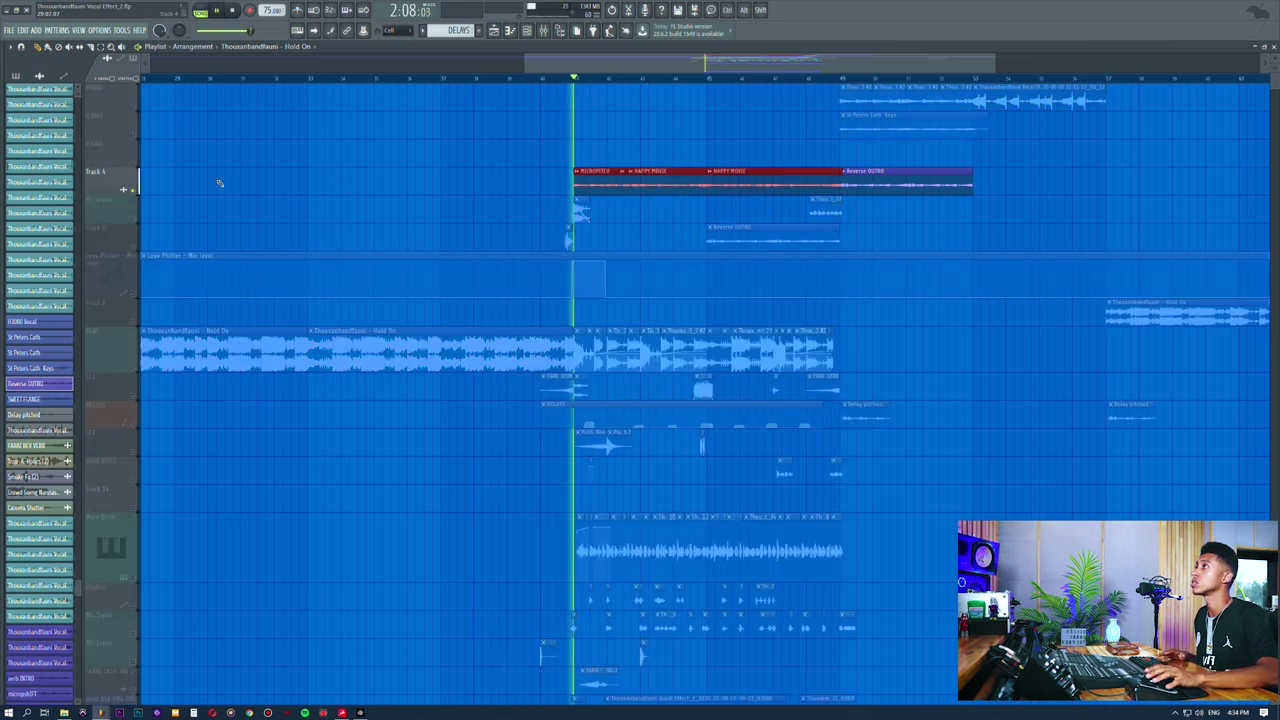
scroll(506, 174, "down", 1)
key("space")
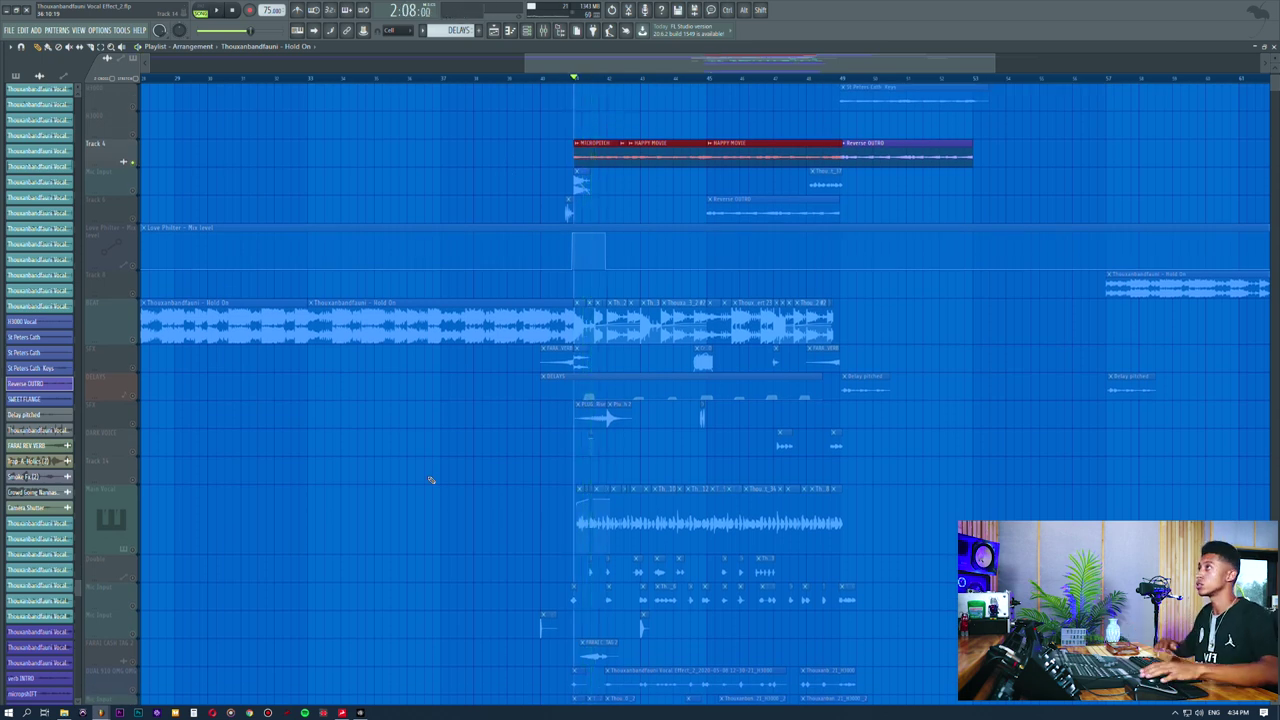
right_click(133, 266)
right_click(133, 266)
scroll(469, 474, "down", 5)
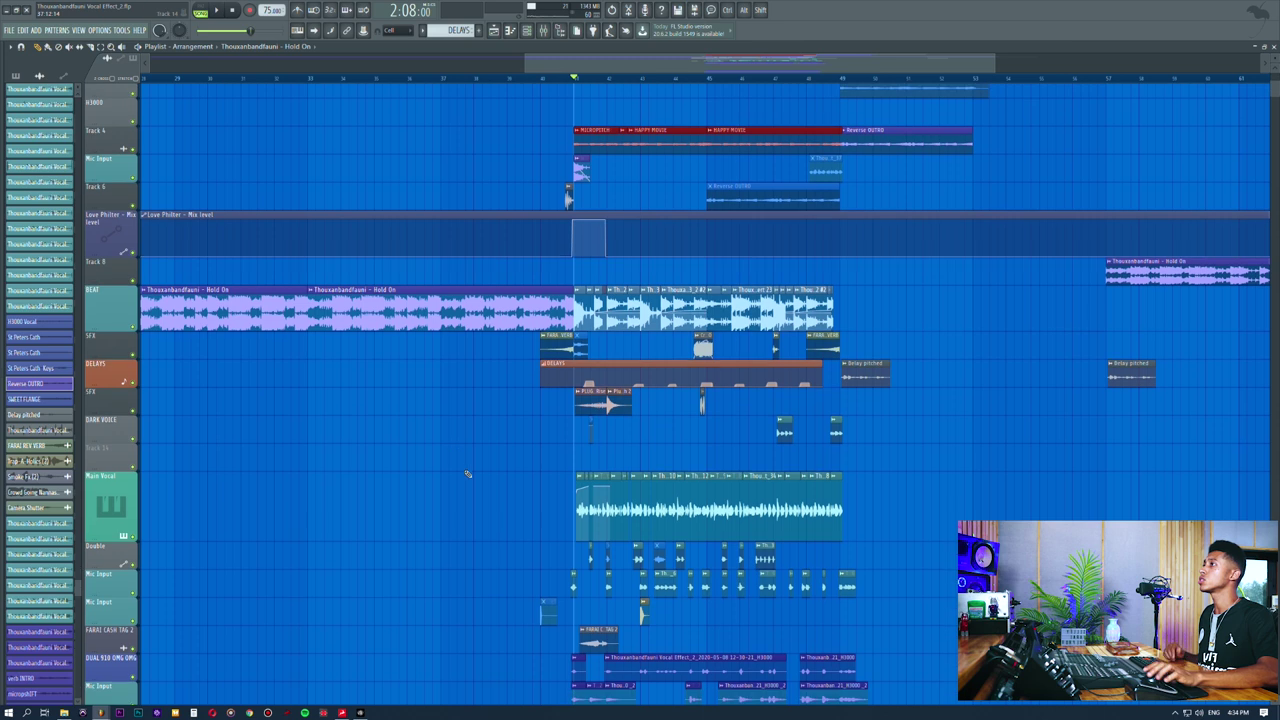
left_click(1074, 452, "ctrl")
left_click_drag(563, 440, 932, 434)
left_click_drag(566, 443, 909, 471)
left_click(909, 471, "ctrl")
Step: Open the mixer and review the effect chains of the green vocal tracks, from Main Rap Vocal to Adlibs
left_click(544, 32)
left_click(300, 212)
left_click(328, 218)
left_click(345, 220)
left_click(371, 220)
left_click(330, 218)
left_click(311, 216)
Step: Reset the Main Hook Vocal mixer track by loading the Default mixer track state
left_click(328, 217)
right_click(329, 217)
mouse_move(378, 112)
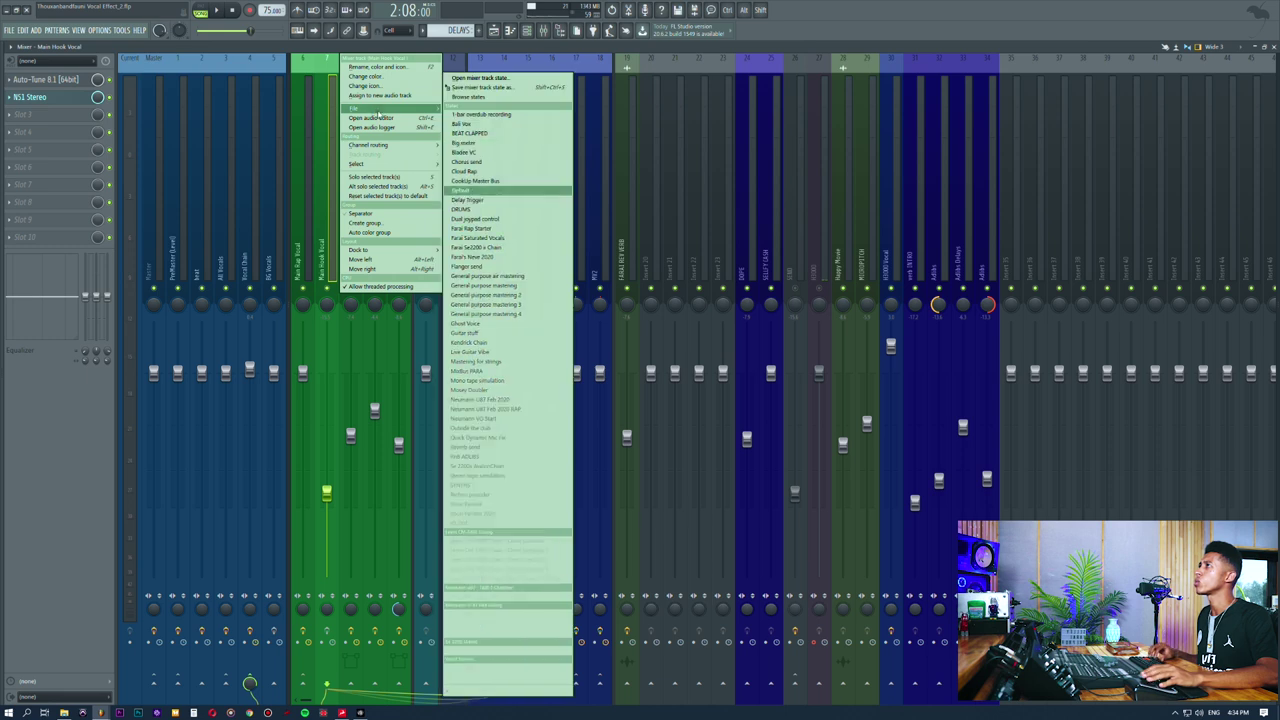
left_click(474, 191)
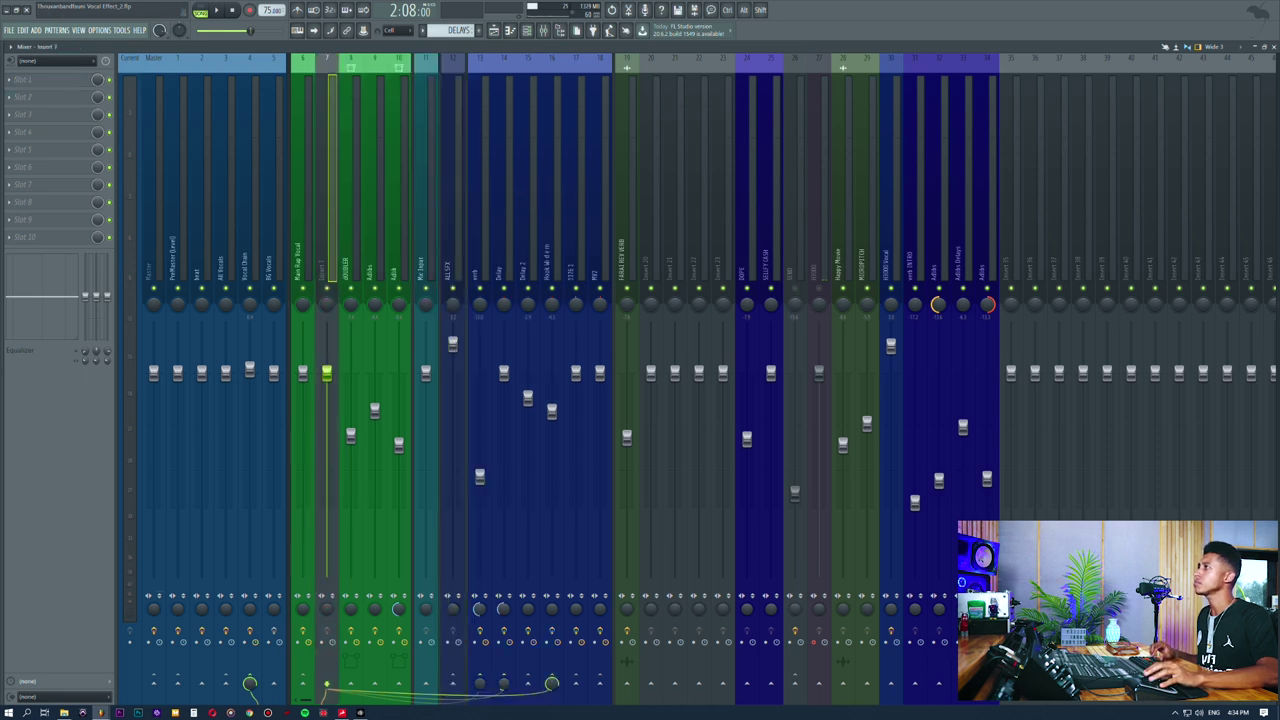
Step: Move the emptied insert along the mixer to just past the last Adlibs track, at position 34
key("alt+Right")
key("alt+Right")
key("alt+Right")
key("alt+Right")
key("alt+Right")
key("alt+Right")
key("alt+Right")
key("alt+Right")
key("alt+Right")
key("alt+Right")
key("alt+Right")
key("alt+Right")
key("alt+Right")
key("alt+Right")
key("alt+Right")
key("alt+Right")
key("alt+Right")
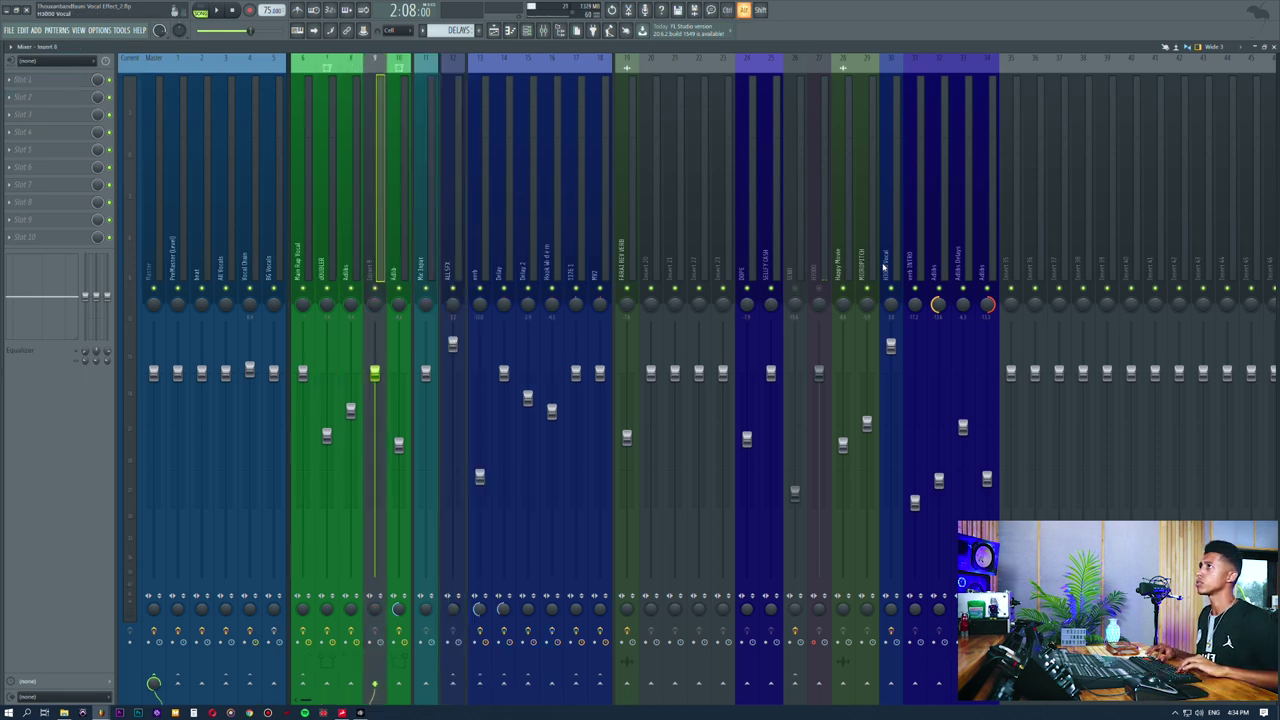
key("alt+Right")
key("alt+Right")
key("alt+Right")
key("alt+Right")
key("alt+Right")
key("alt+Right")
key("alt+Right")
key("alt+Right")
key("alt+Right")
key("alt+Right")
key("alt+Right")
key("alt+Right")
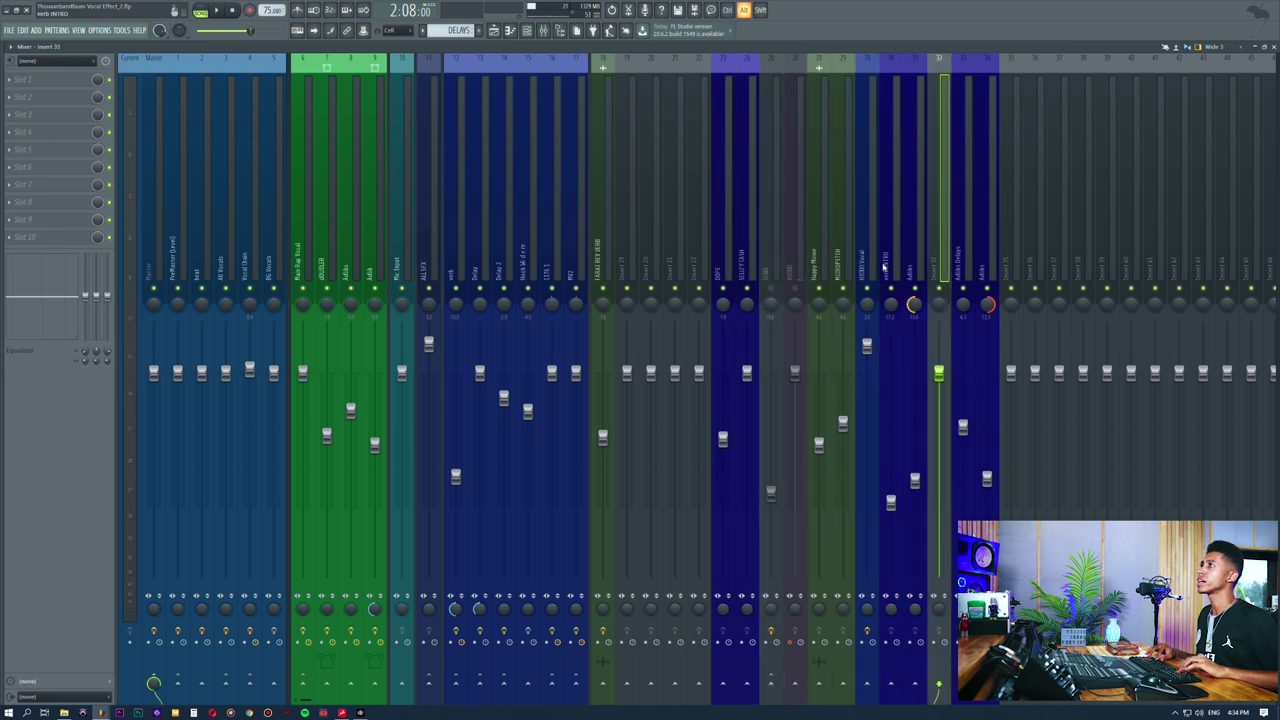
Step: Compare the plugins loaded on the Main Rap Vocal, Doubler and both green Adlibs mixer tracks
left_click(318, 221)
left_click(304, 222)
left_click(351, 225)
left_click(367, 225)
left_click(327, 225)
left_click(356, 227)
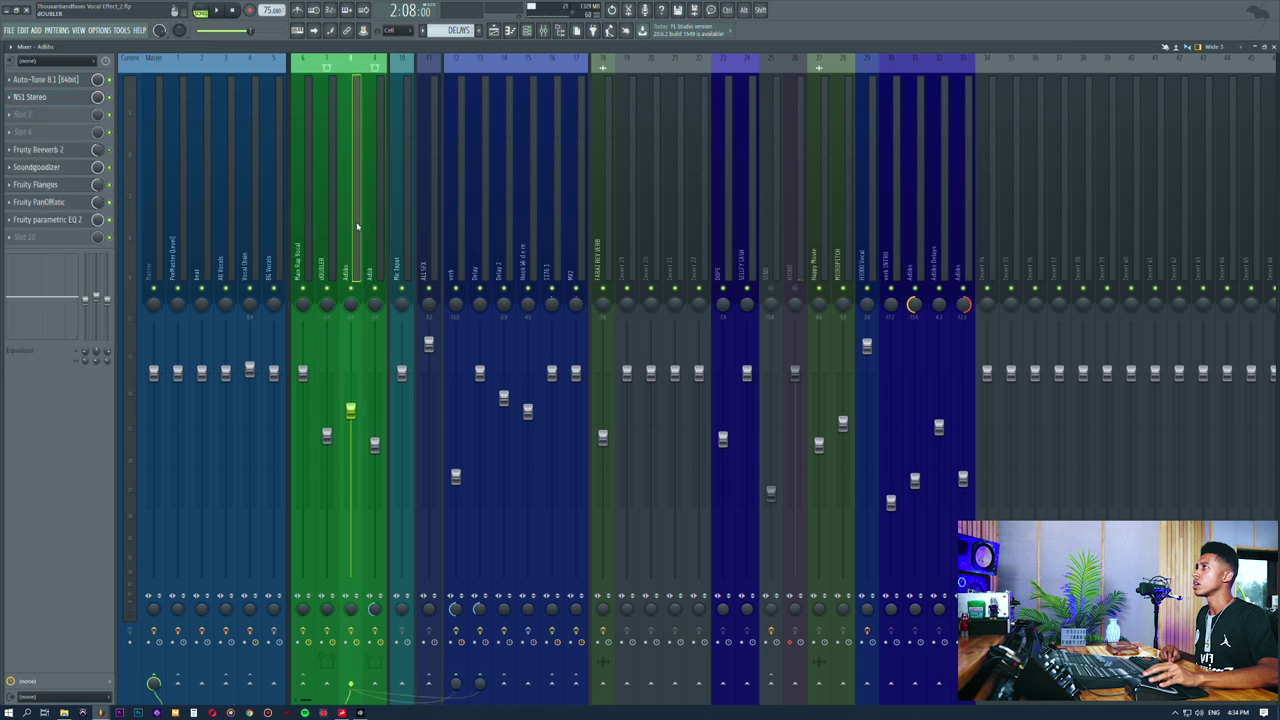
left_click(369, 231)
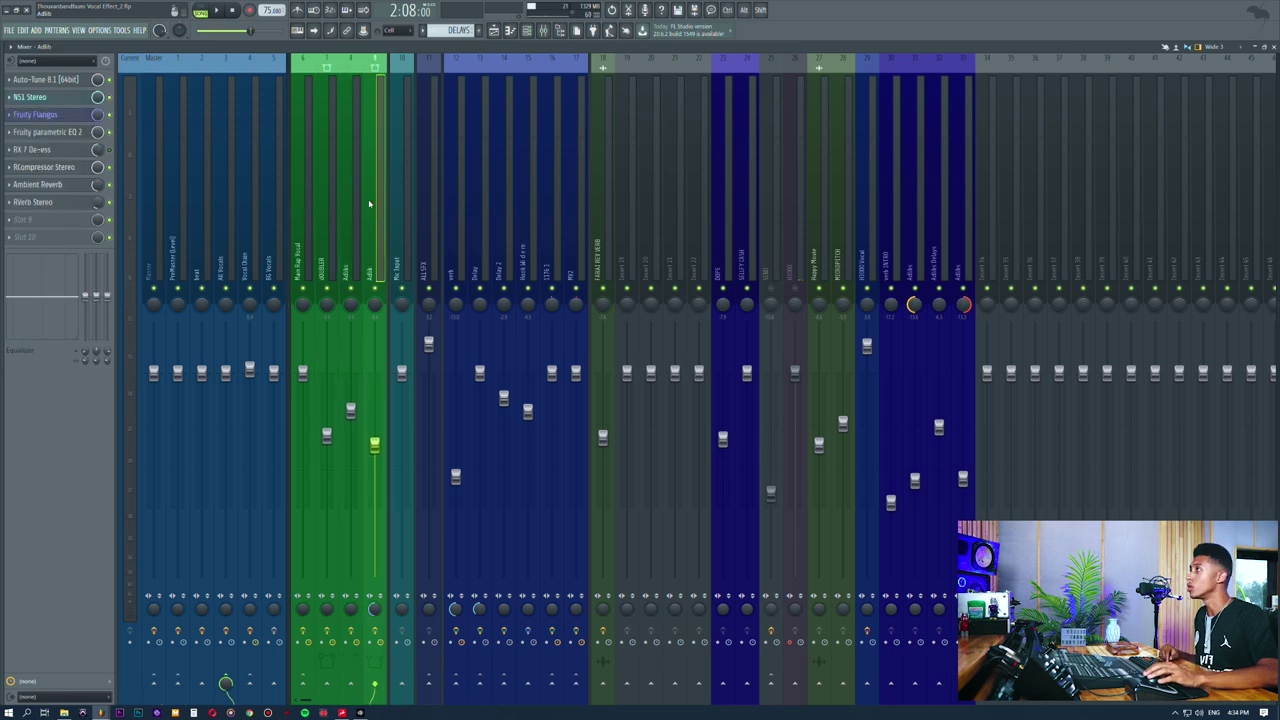
Step: Remove the UAD UA 1176LN Rev E and UAD UA 1176 Rev A compressors from the Main Rap Vocal track
left_click(308, 190)
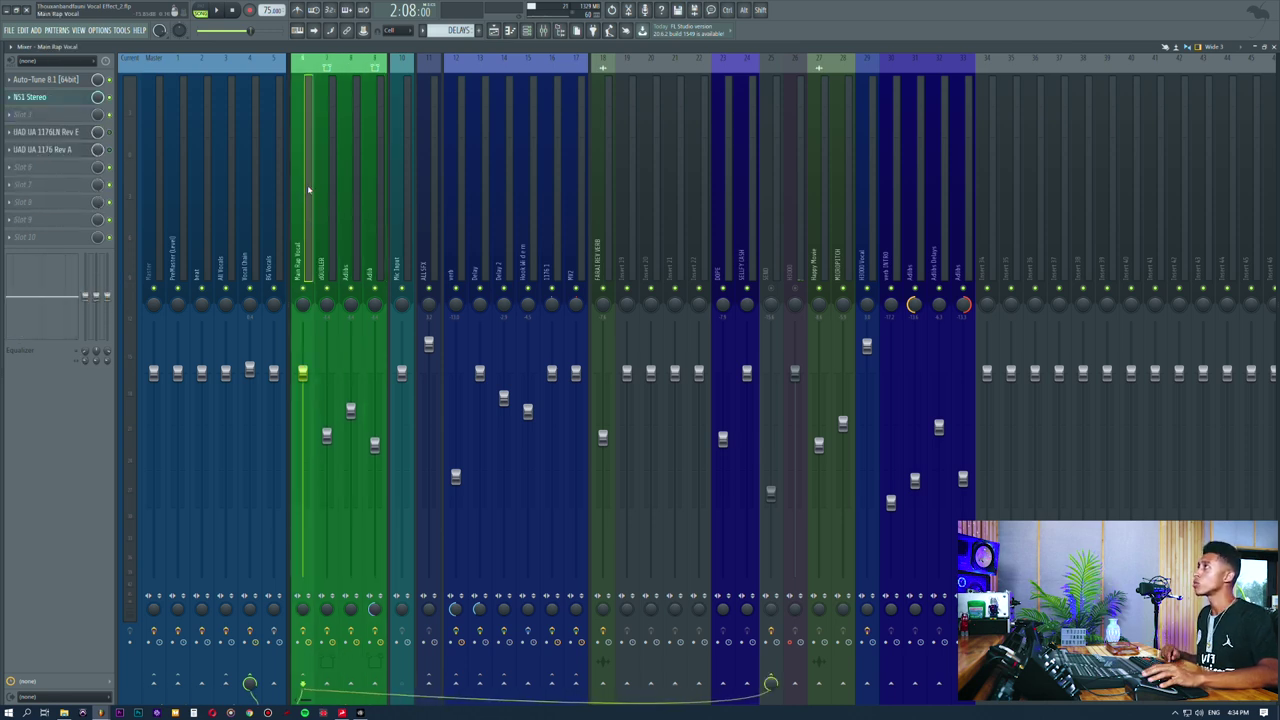
left_click(8, 132)
left_click(12, 151)
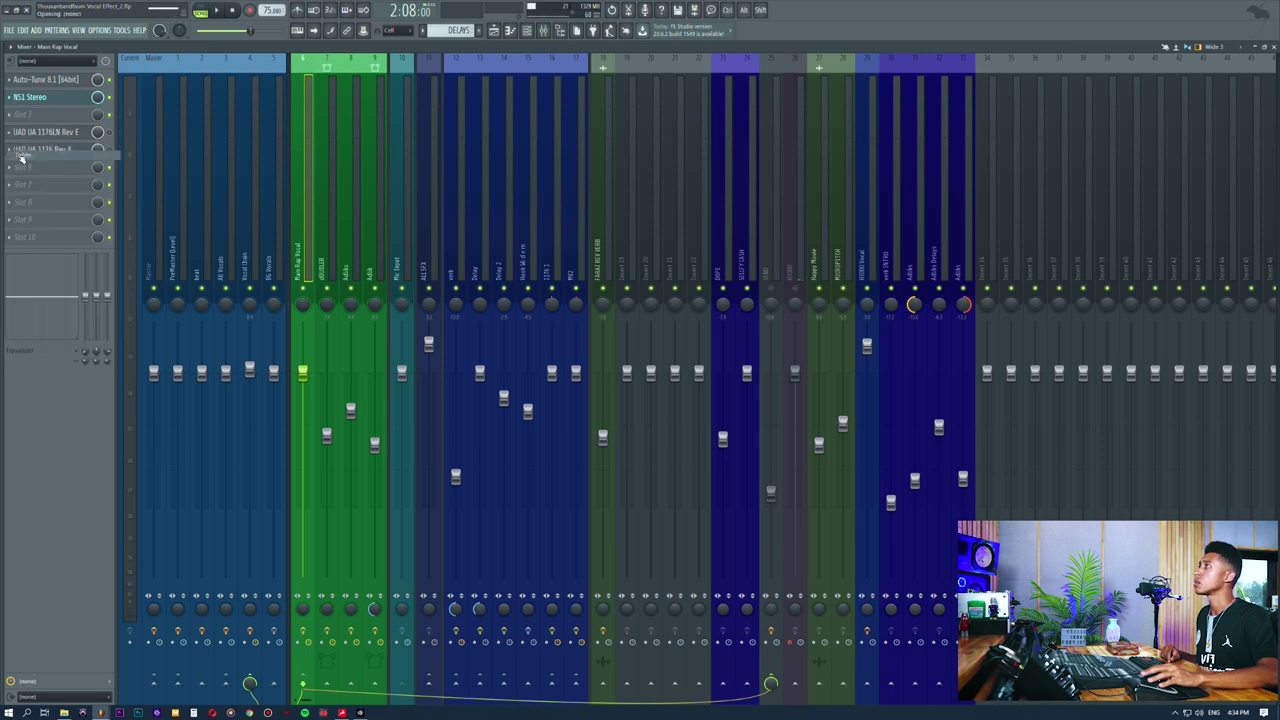
left_click(9, 150)
left_click(12, 170)
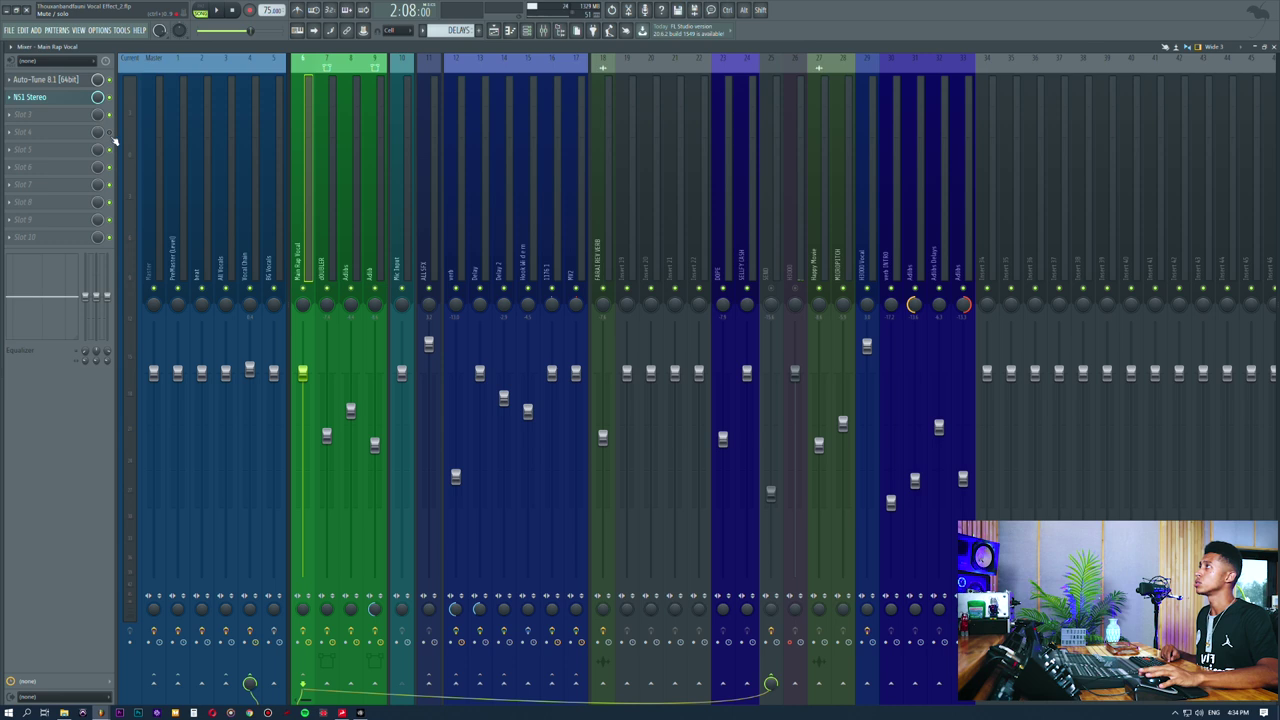
Step: Check the effect slots of the Doubler track and the two Adlibs tracks beside it
left_click(326, 200)
left_click(349, 200)
left_click(366, 198)
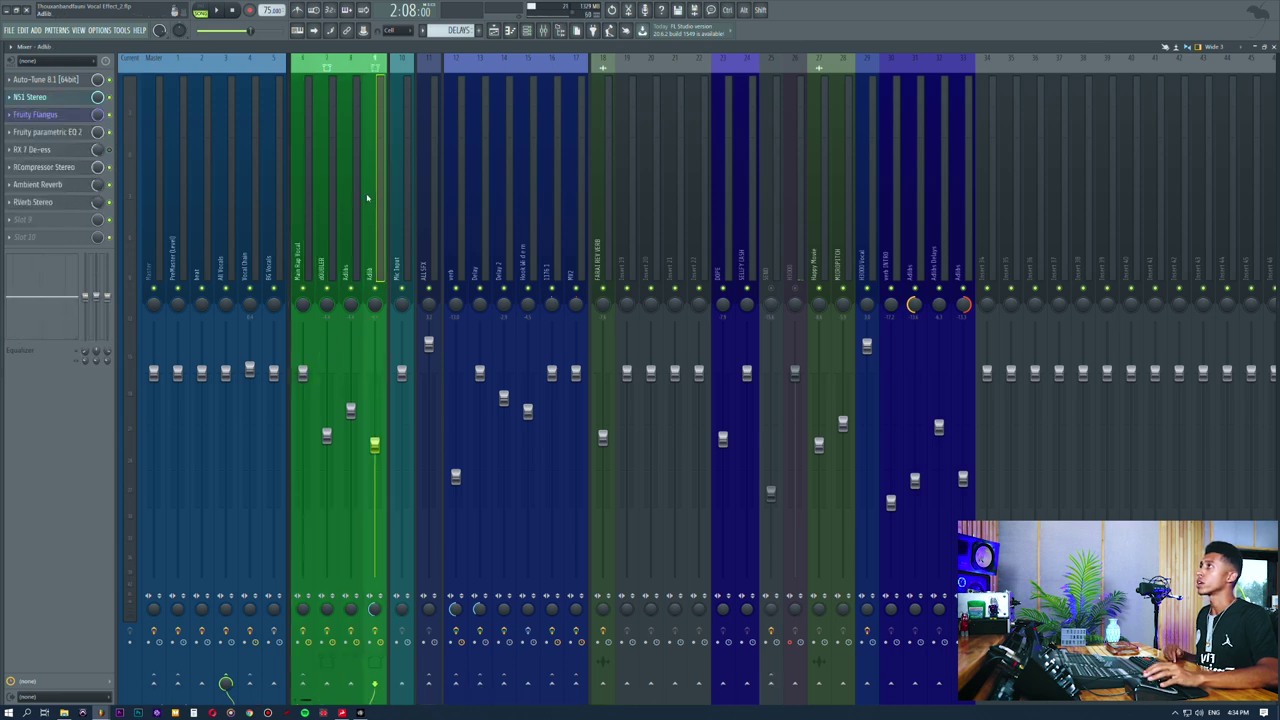
Step: Return to the playlist and set the playhead midway through bar 40, just before the main vocal begins
left_click(508, 32)
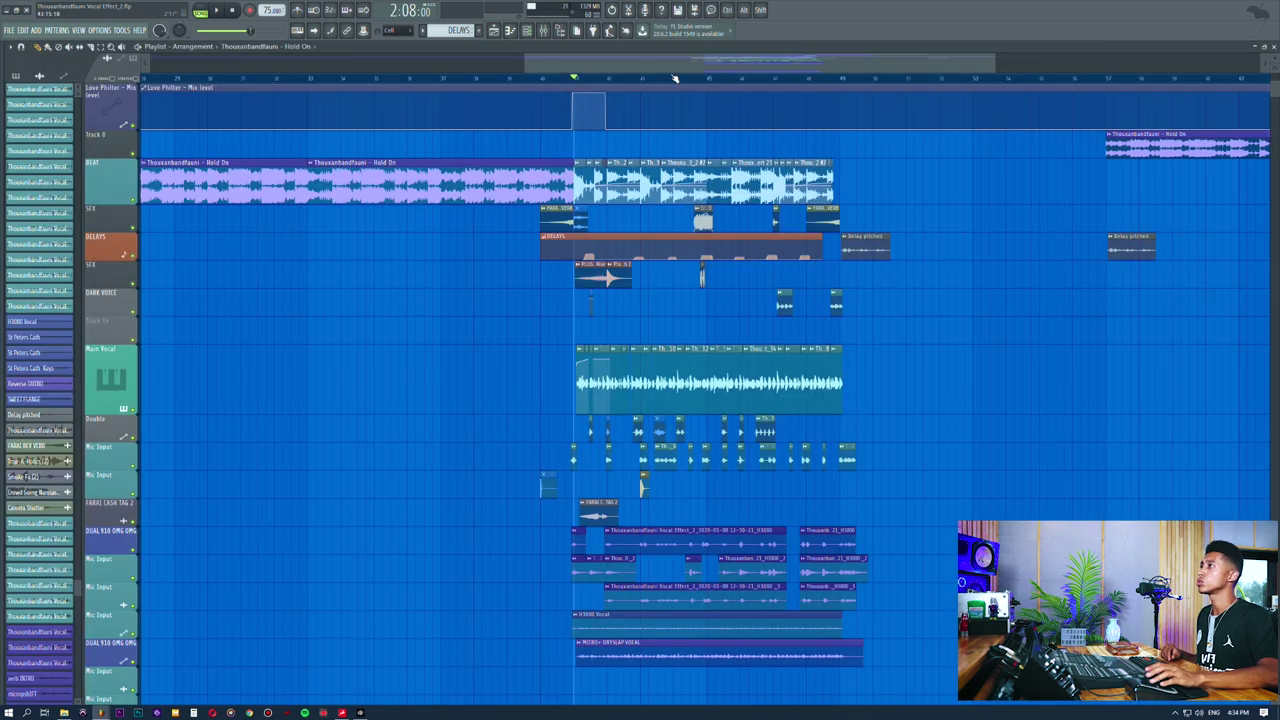
scroll(675, 78, "up", 5)
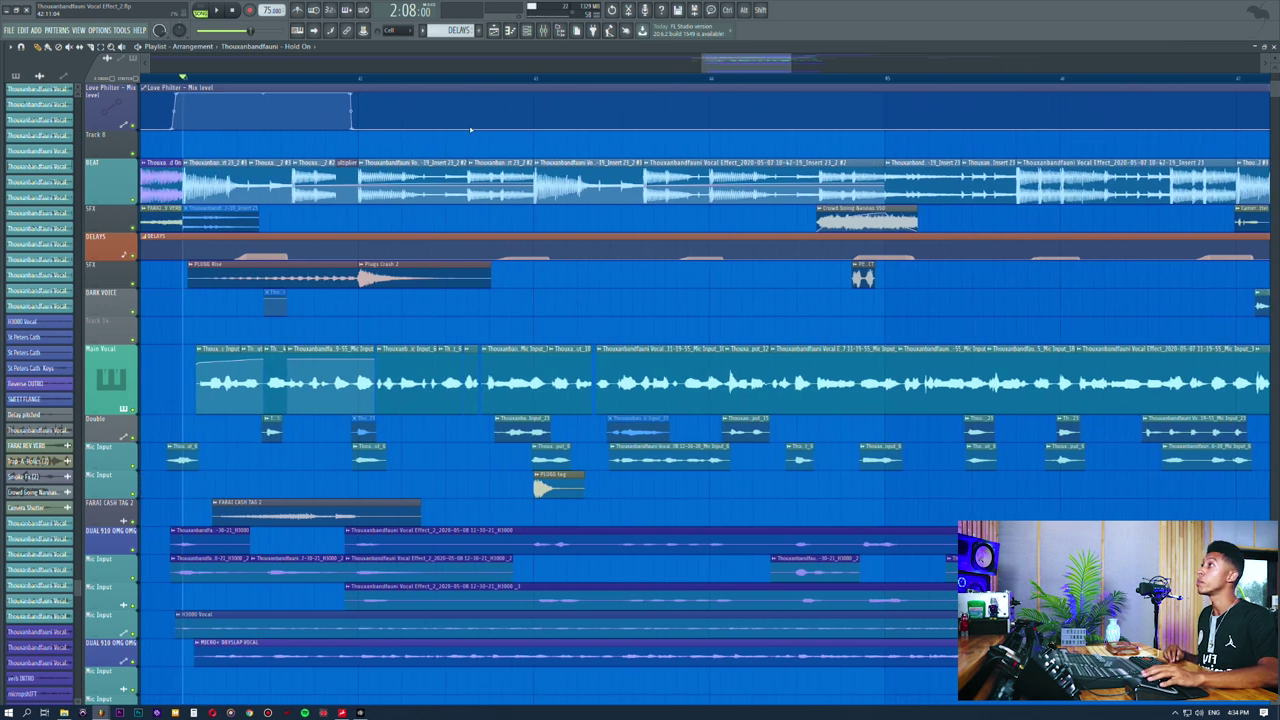
scroll(476, 83, "down", 5)
left_click(276, 80)
left_click(316, 82)
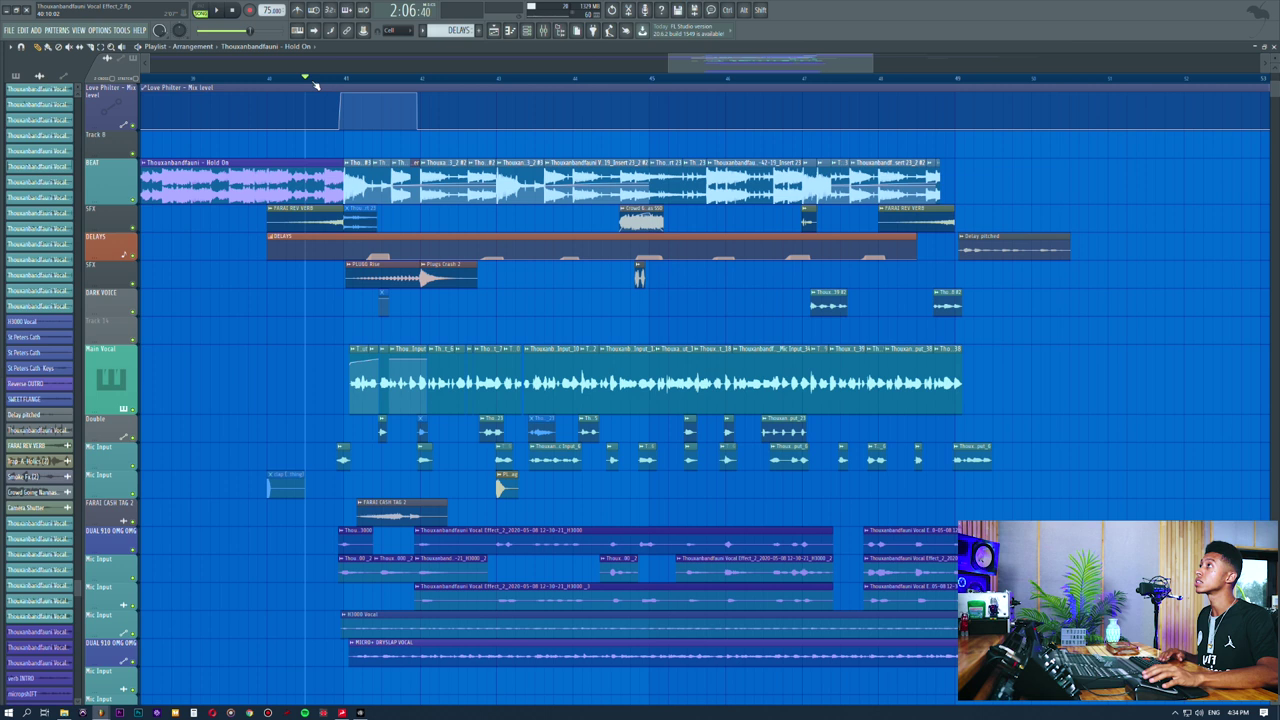
Step: Select the Vocal Chain track in the mixer and play the section from the playhead
left_click(527, 30)
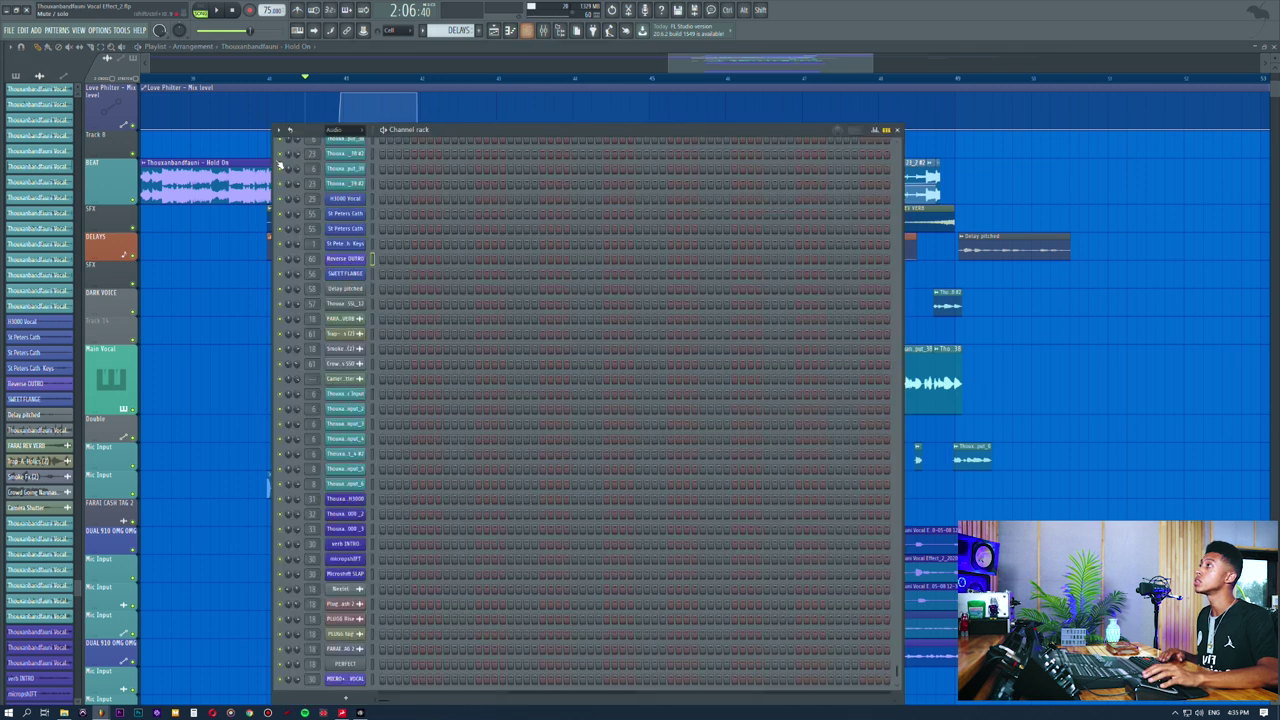
left_click(545, 31)
left_click(243, 235)
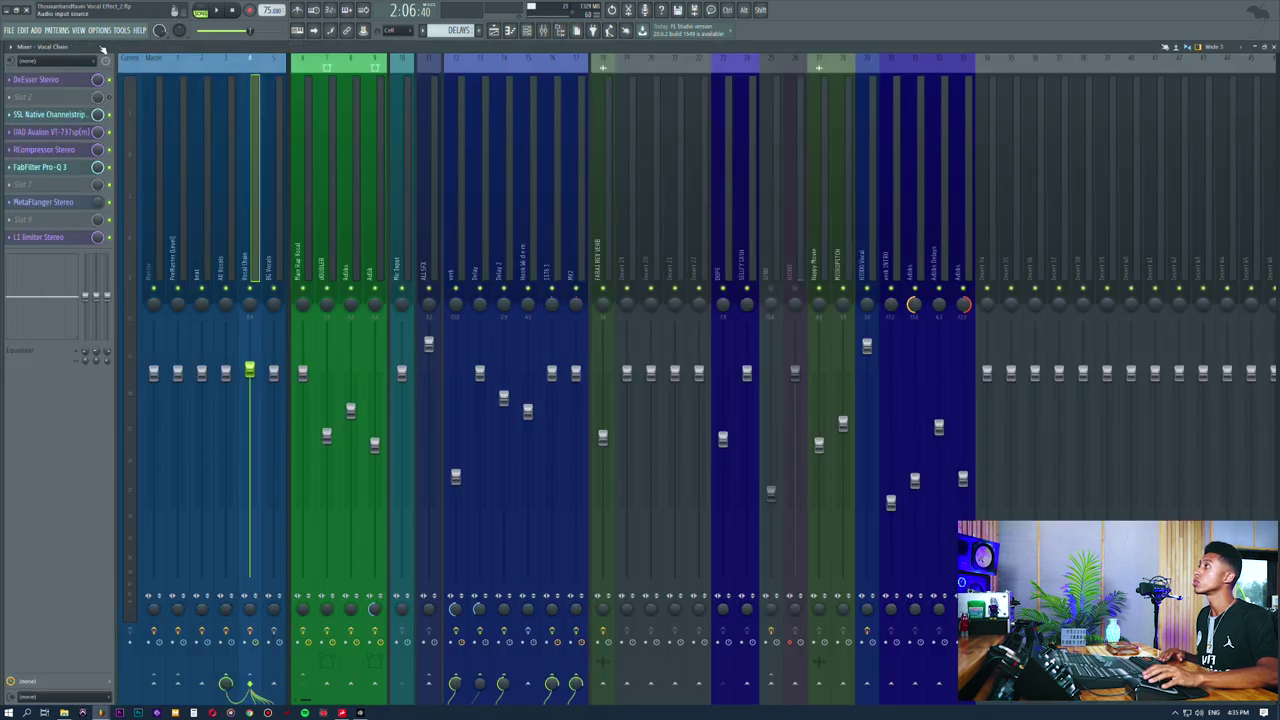
key("space")
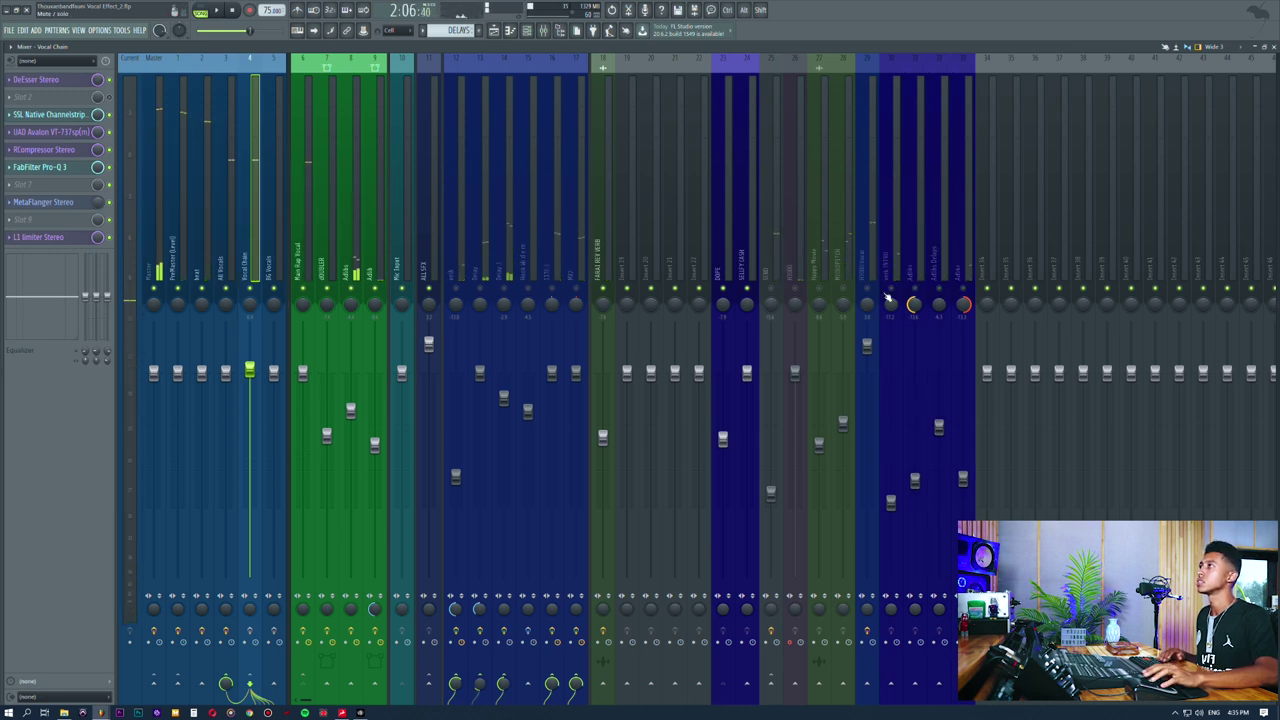
Step: Re-enable all muted mixer tracks and select the Vocal Chain track
right_click(868, 288)
right_click(868, 288)
left_click(322, 250)
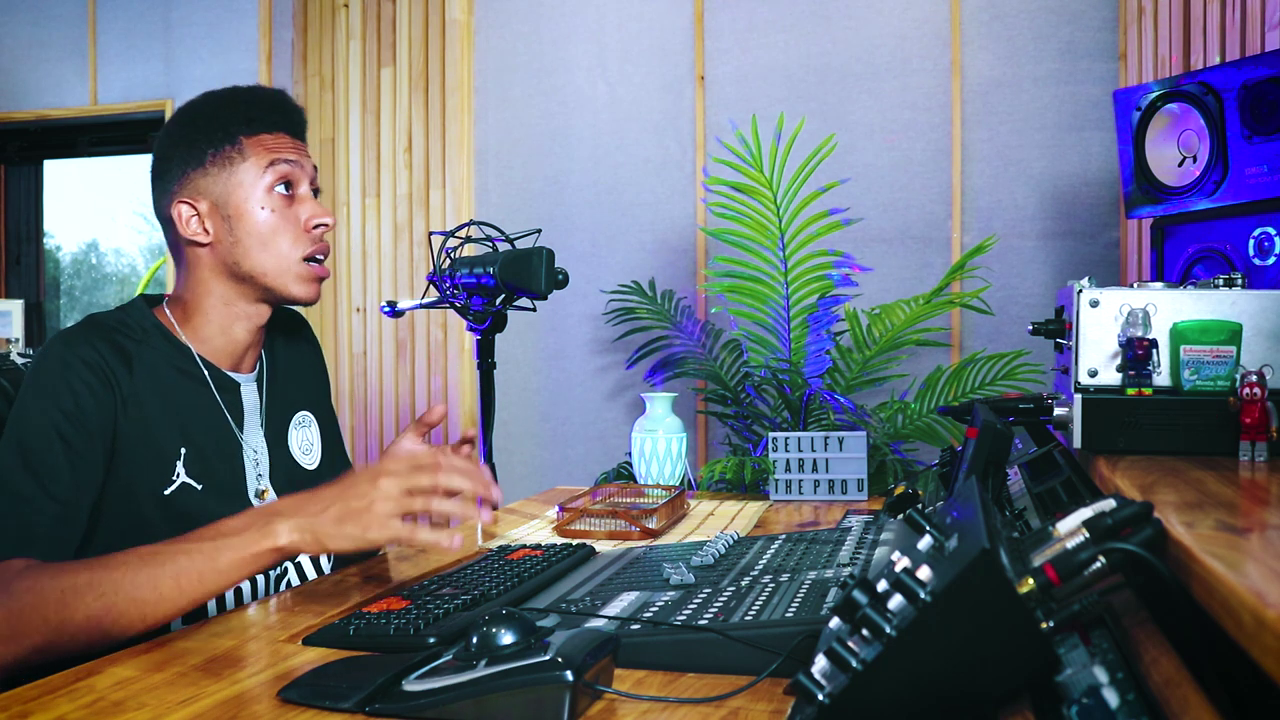
left_click(250, 178)
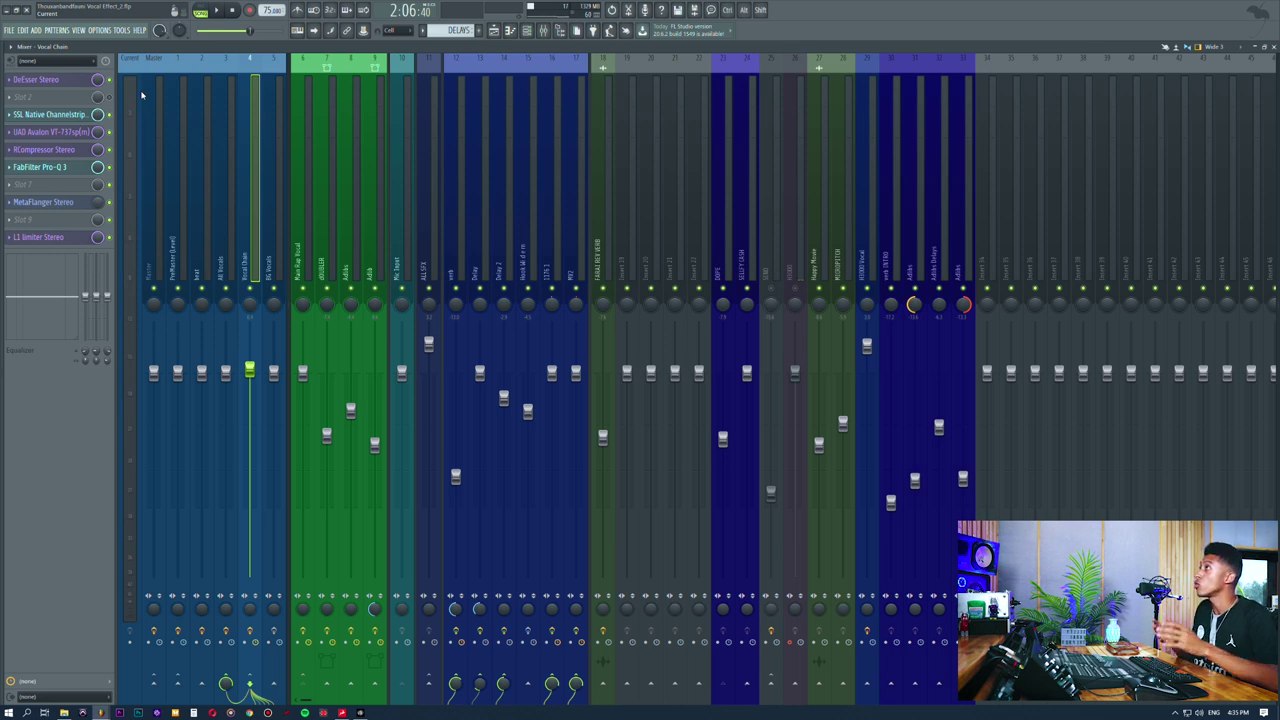
Step: Inspect the settings of the DeEsser Stereo and SSL Native Channelstrip plugins on the Vocal Chain track
left_click(46, 83)
left_click_drag(107, 84, 558, 203)
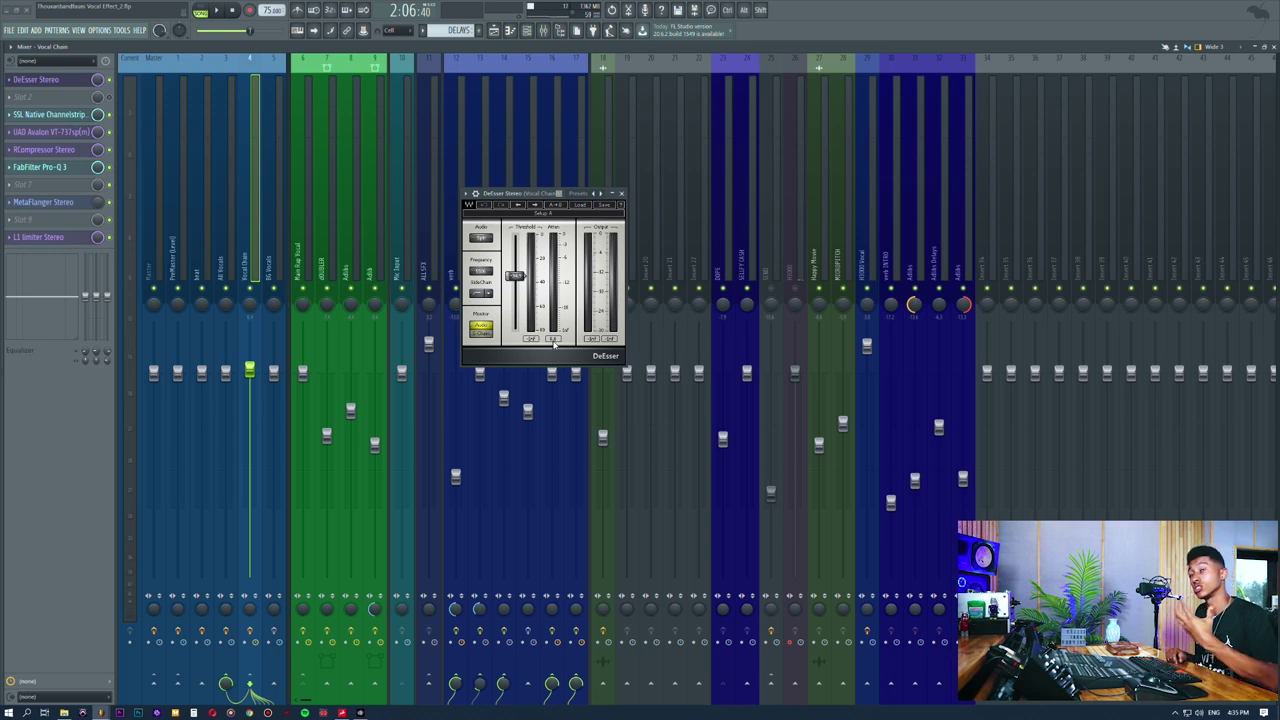
left_click(45, 82)
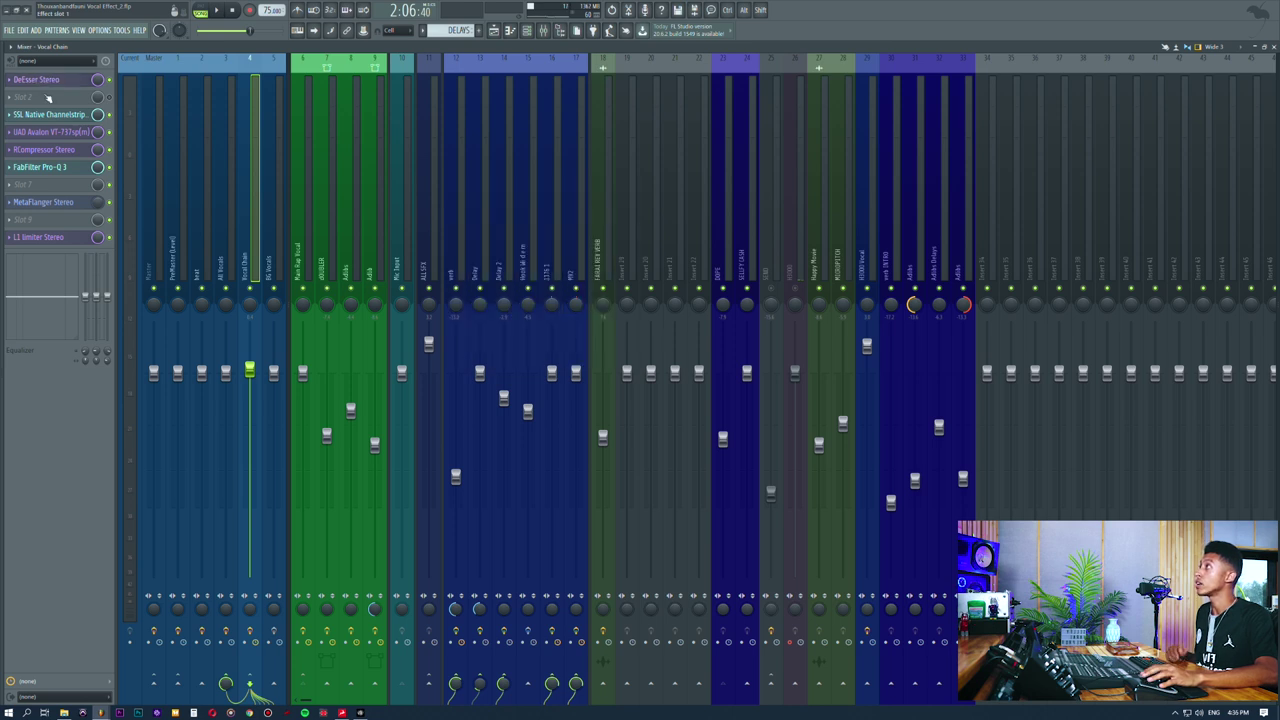
left_click(48, 116)
left_click_drag(553, 352, 550, 296)
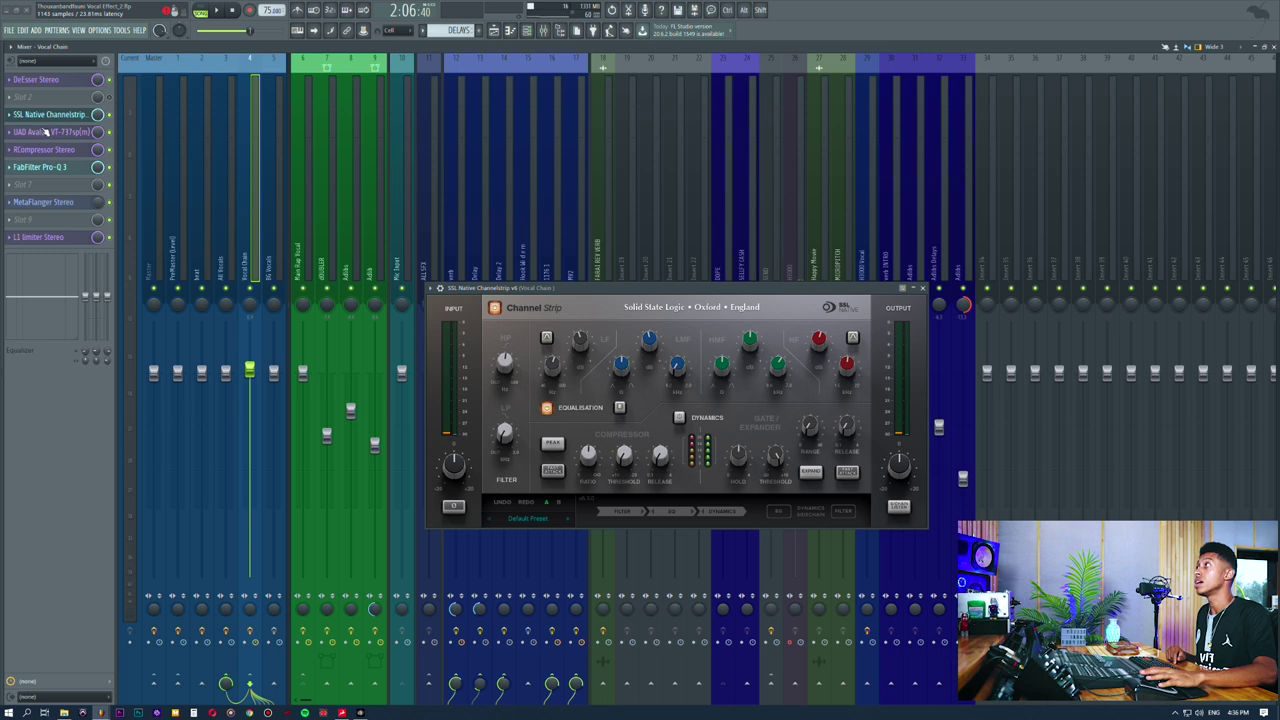
Step: Try the SSL Native Bus Compressor v6 in the Vocal Chain's empty slot 2 alongside the channel strip, and clear the slot again
left_click_drag(503, 368, 513, 364)
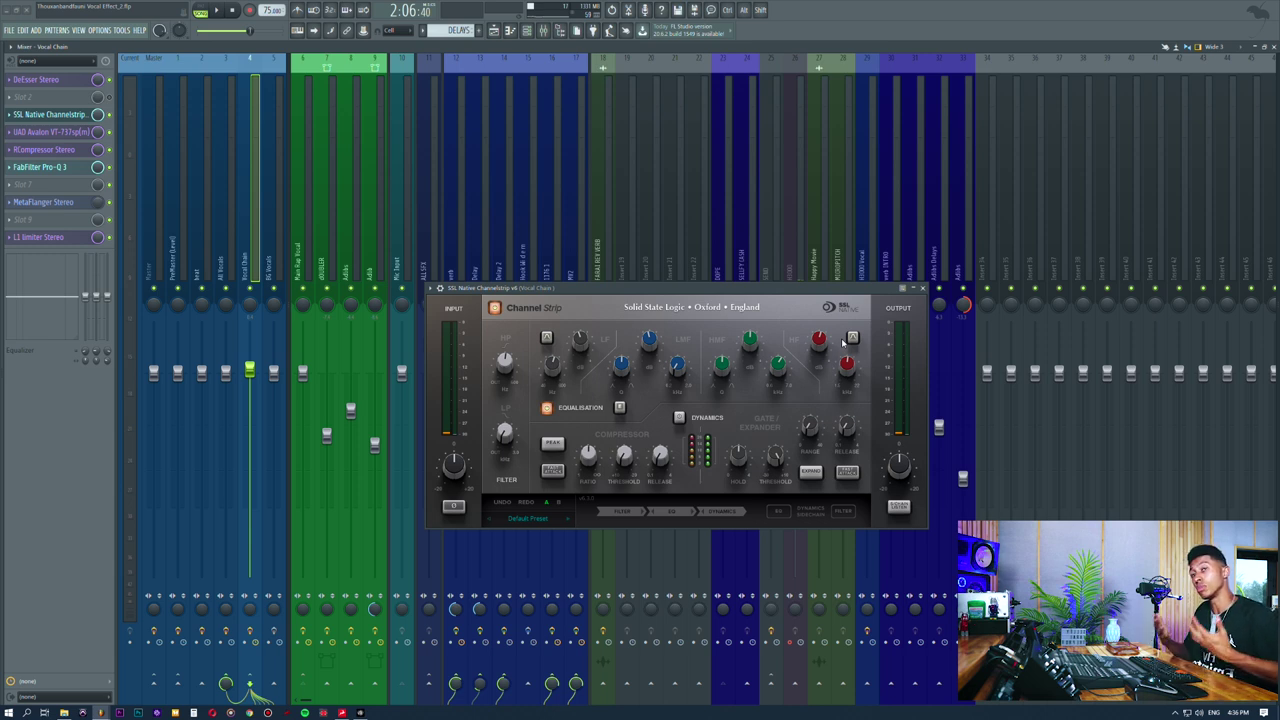
left_click_drag(701, 283, 644, 202)
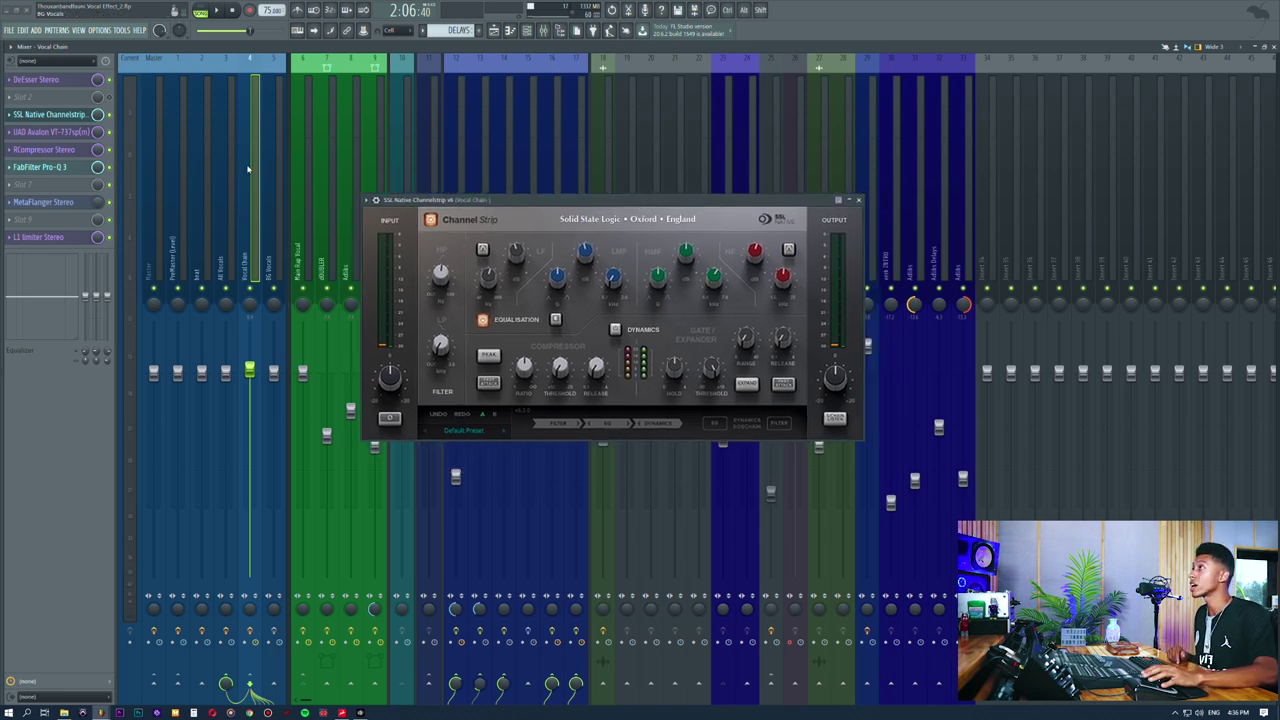
left_click(40, 97)
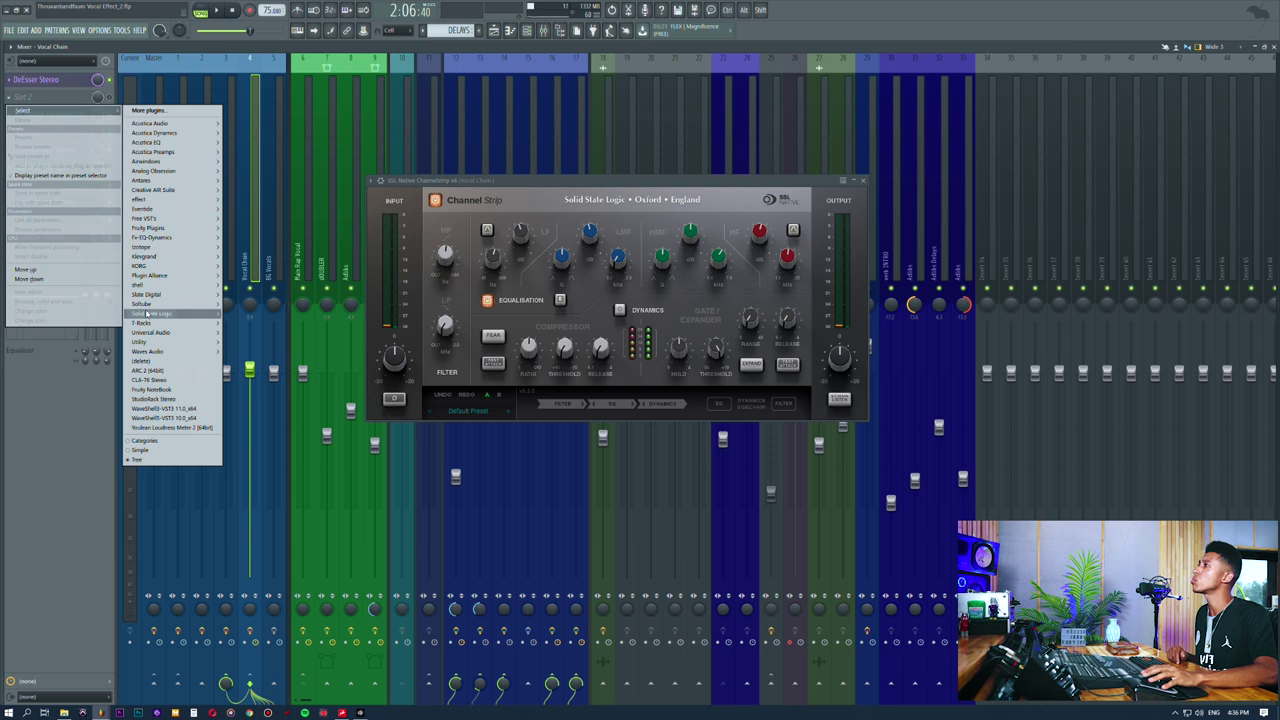
mouse_move(151, 354)
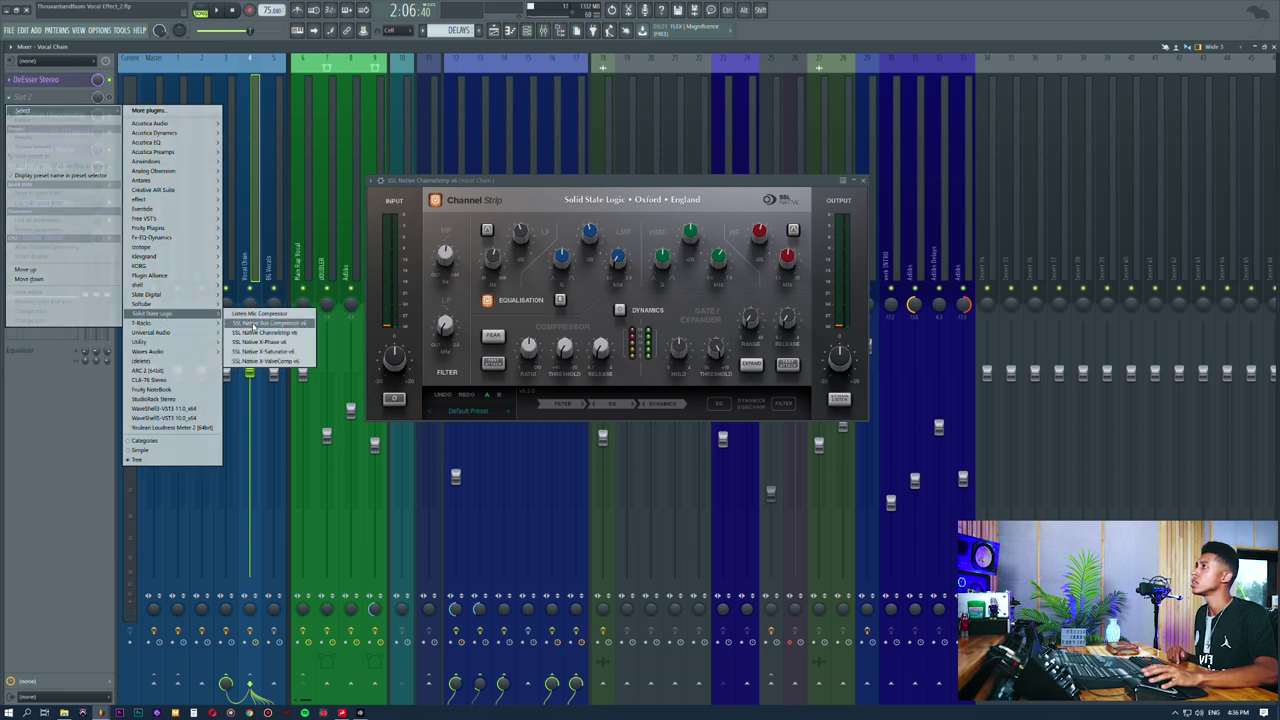
left_click(253, 324)
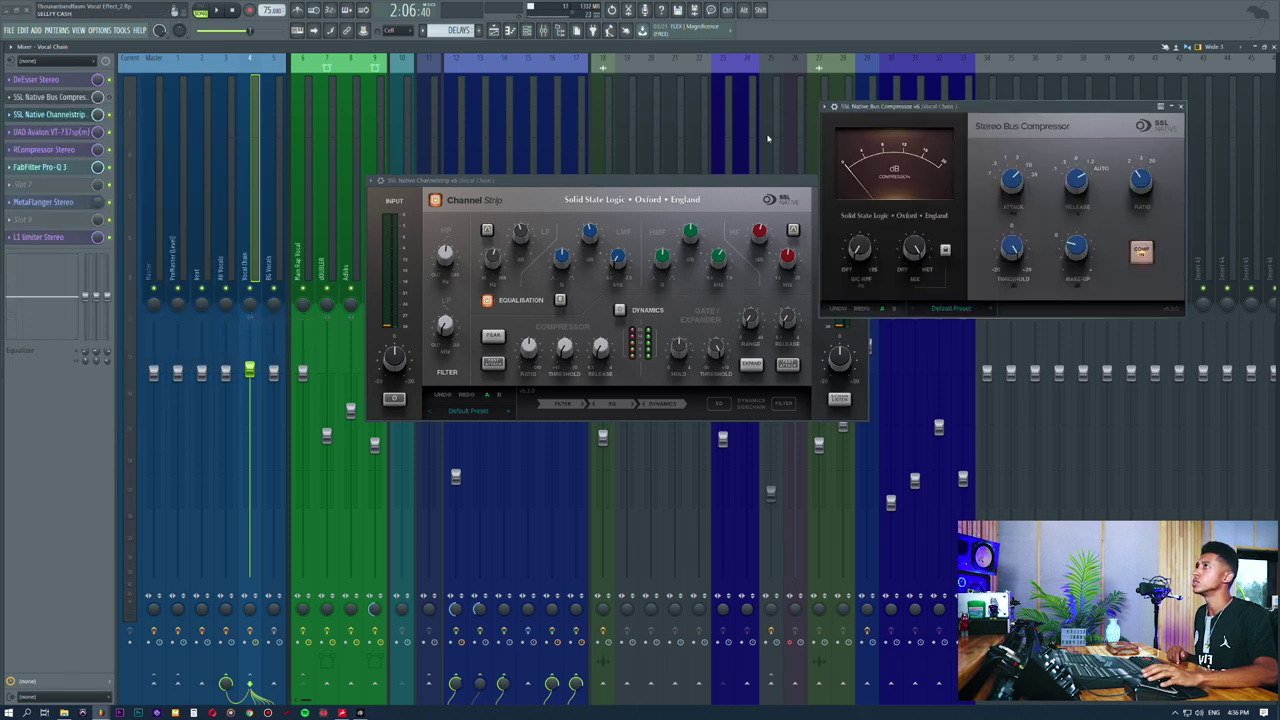
left_click_drag(912, 106, 531, 428)
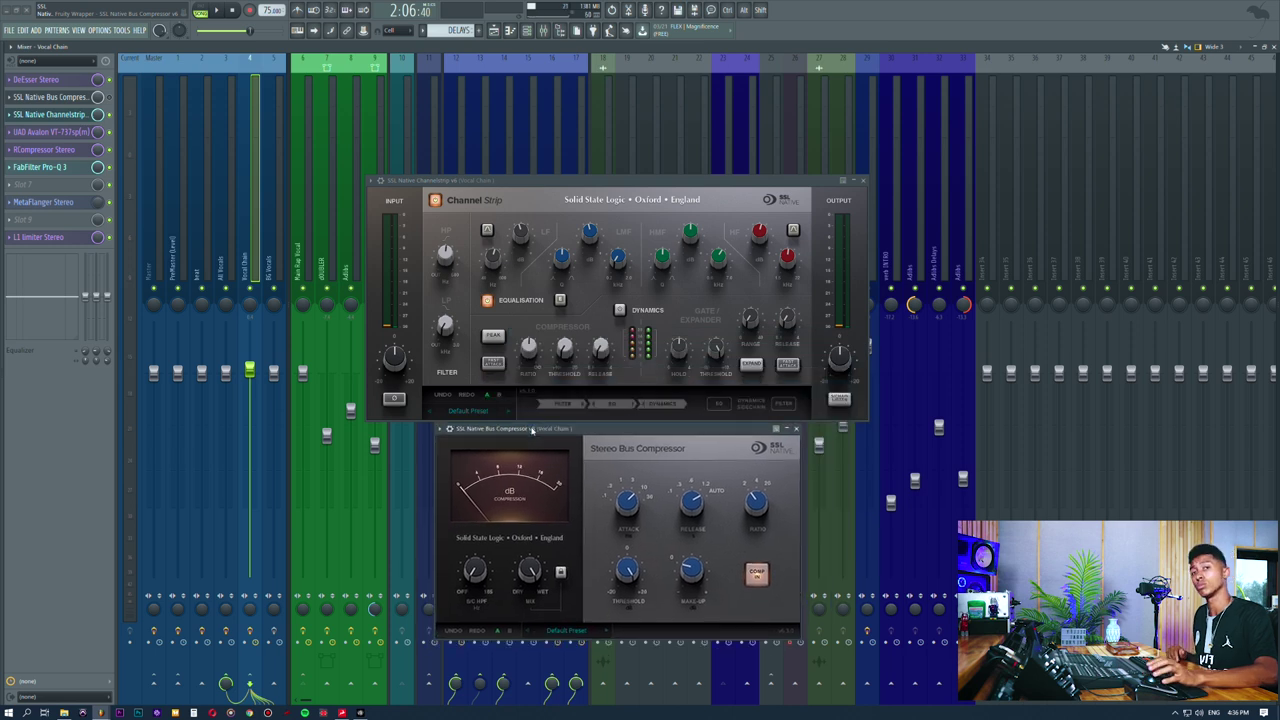
left_click_drag(531, 428, 534, 428)
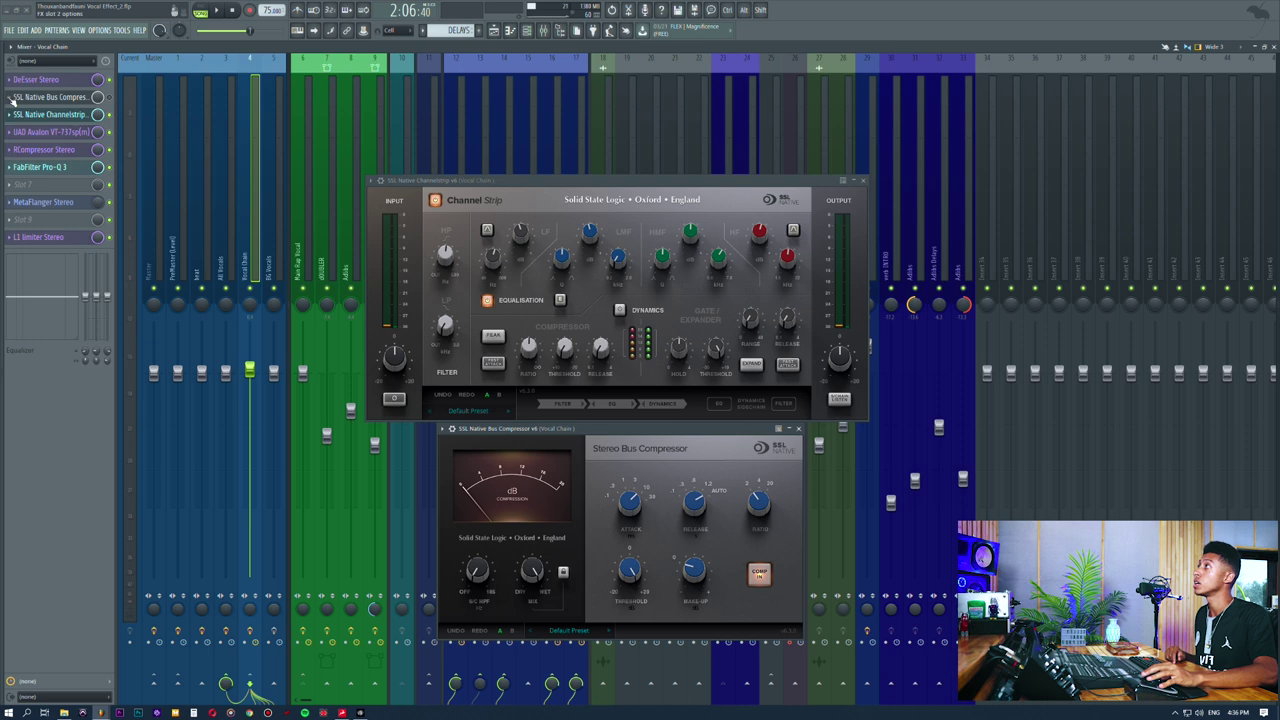
left_click(11, 98)
left_click(24, 121)
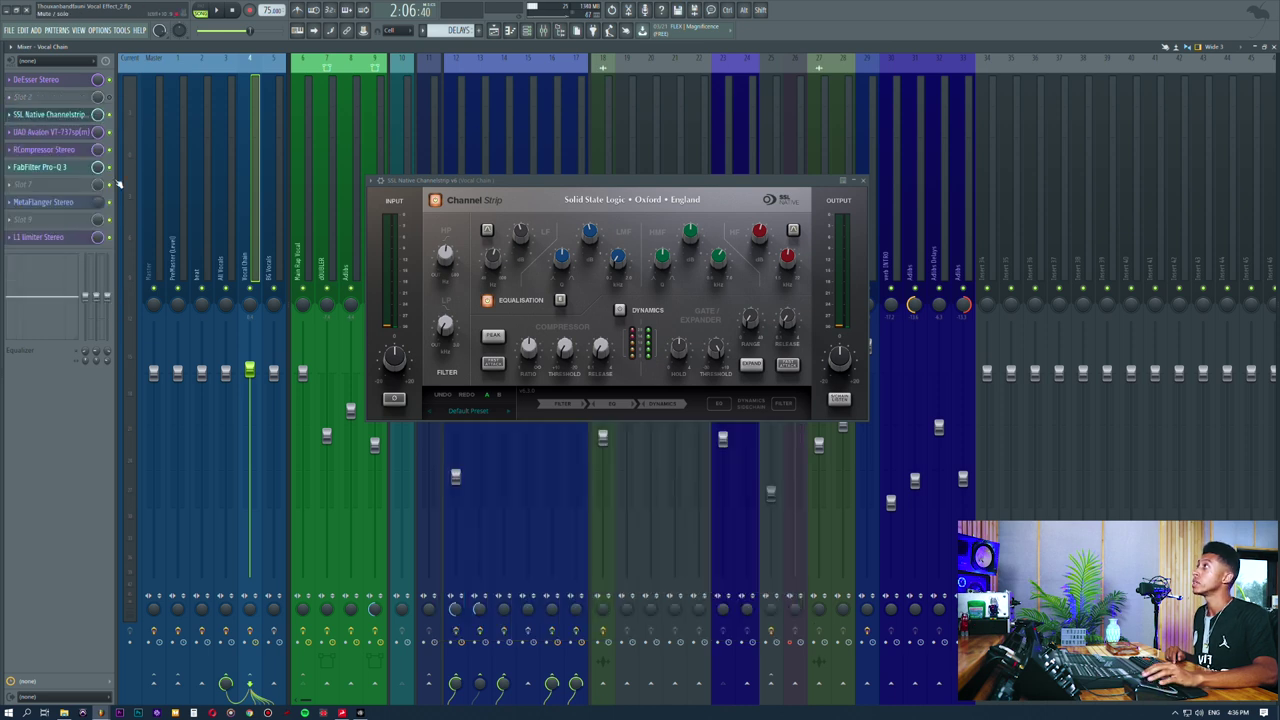
Step: Examine the UAD Avalon VT-737sp settings on the Vocal Chain and play the section with the plugin bypassed and enabled
left_click(63, 115)
left_click(50, 131)
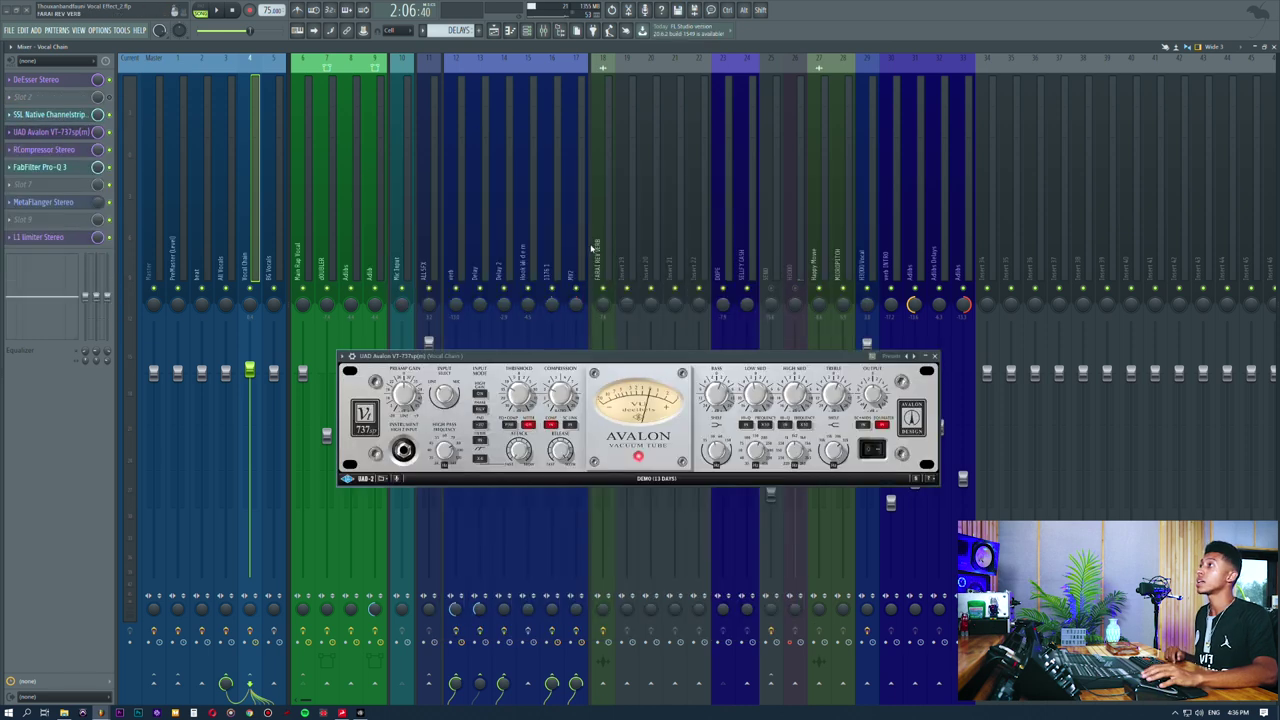
left_click_drag(546, 354, 540, 302)
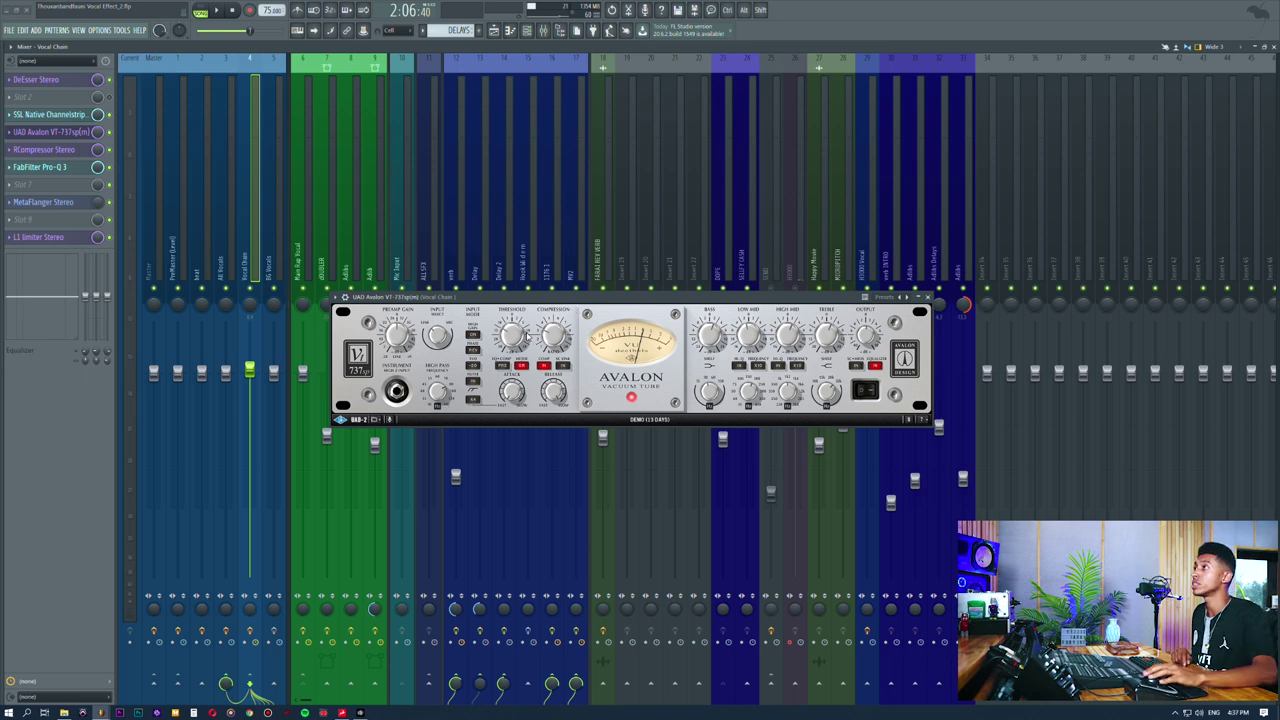
left_click_drag(774, 303, 772, 292)
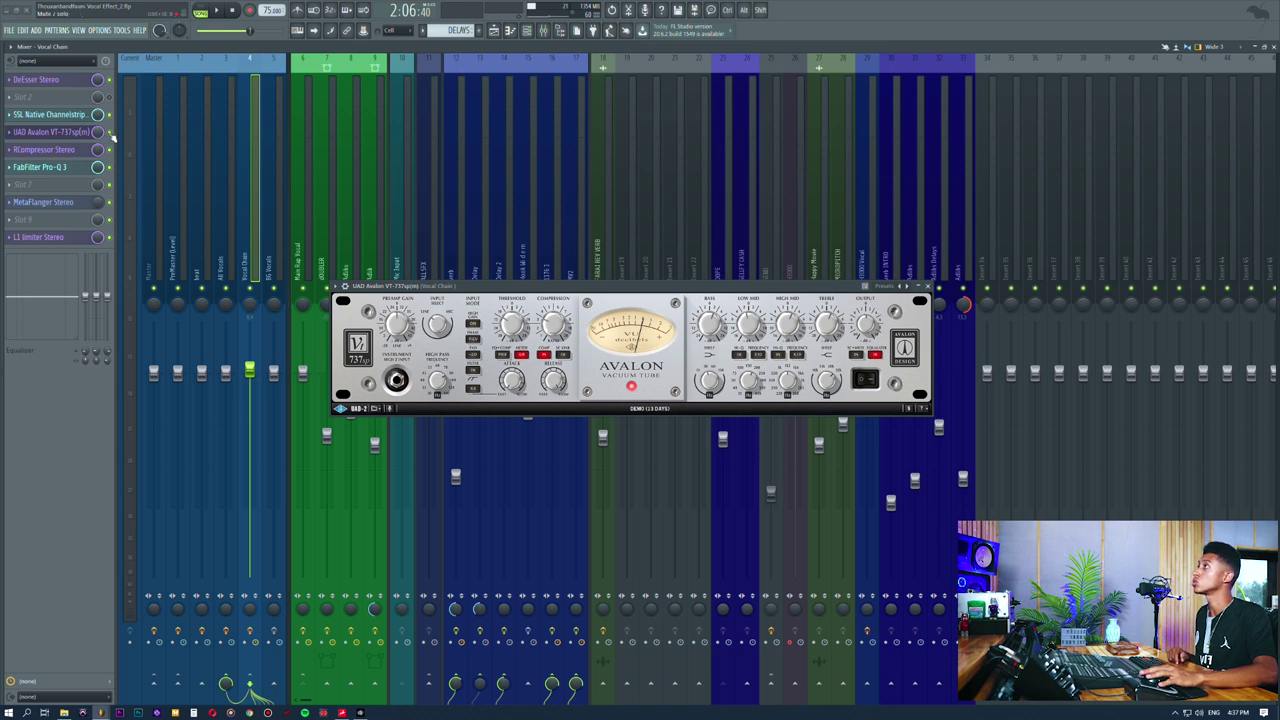
key("space")
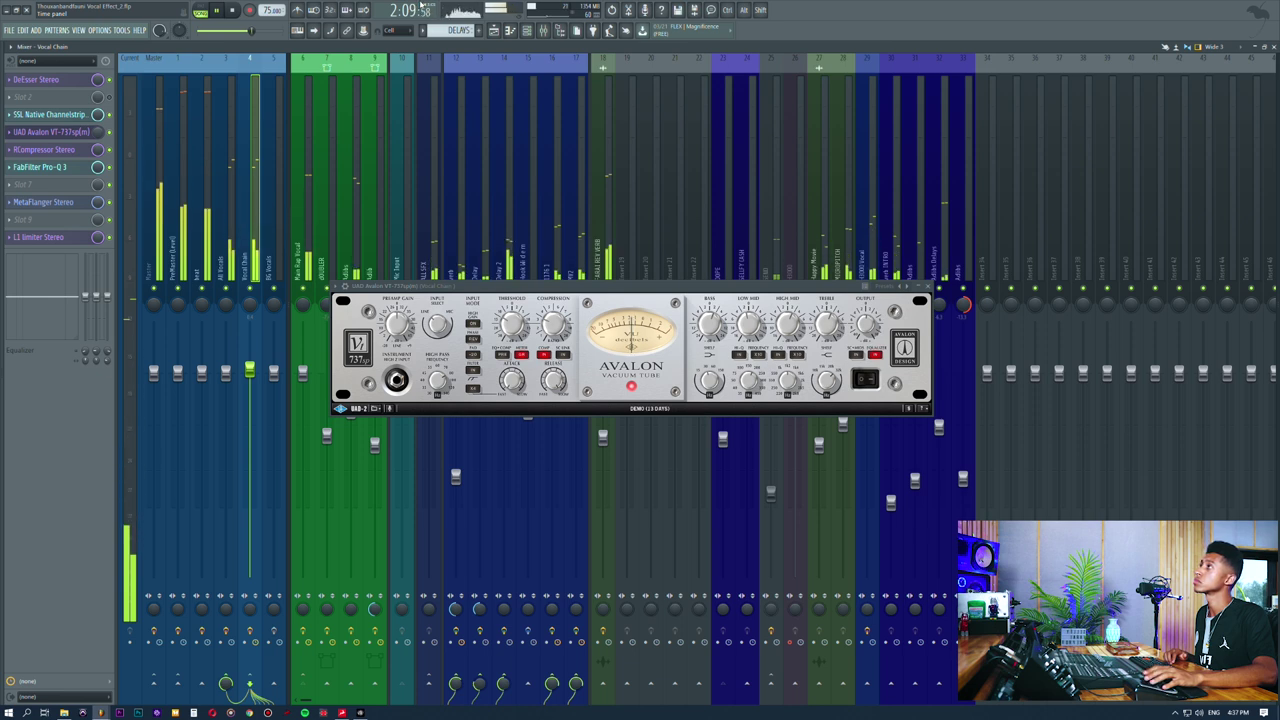
left_click_drag(517, 286, 526, 317)
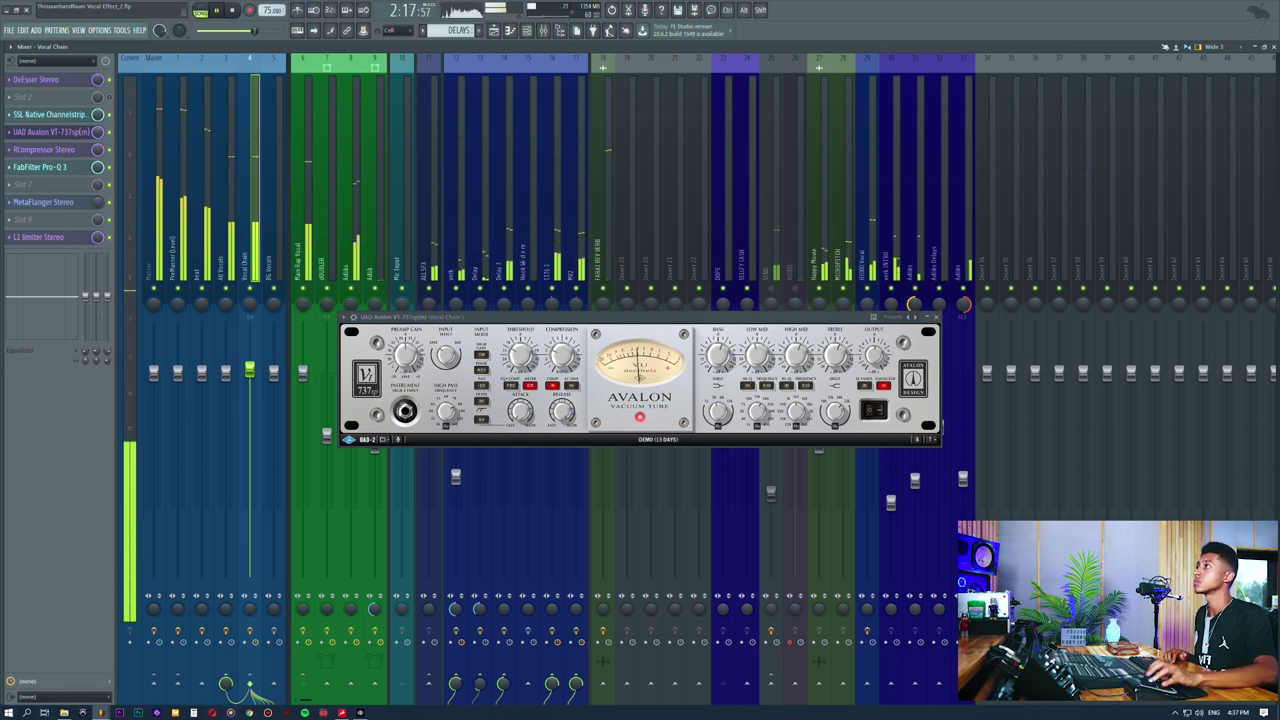
key("space")
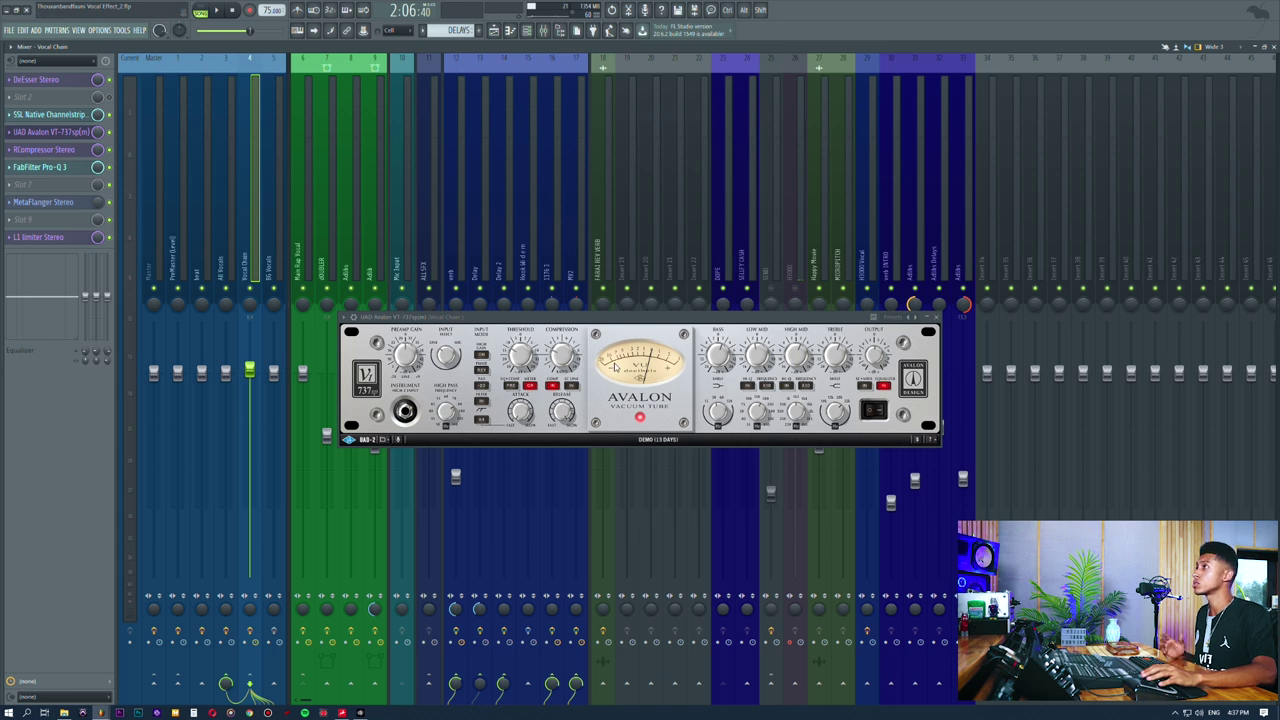
Step: Open the Vocal Chain's RCompressor Stereo in place of the Avalon and examine its settings over the playlist
left_click(67, 136)
left_click(62, 153)
left_click_drag(457, 317, 700, 269)
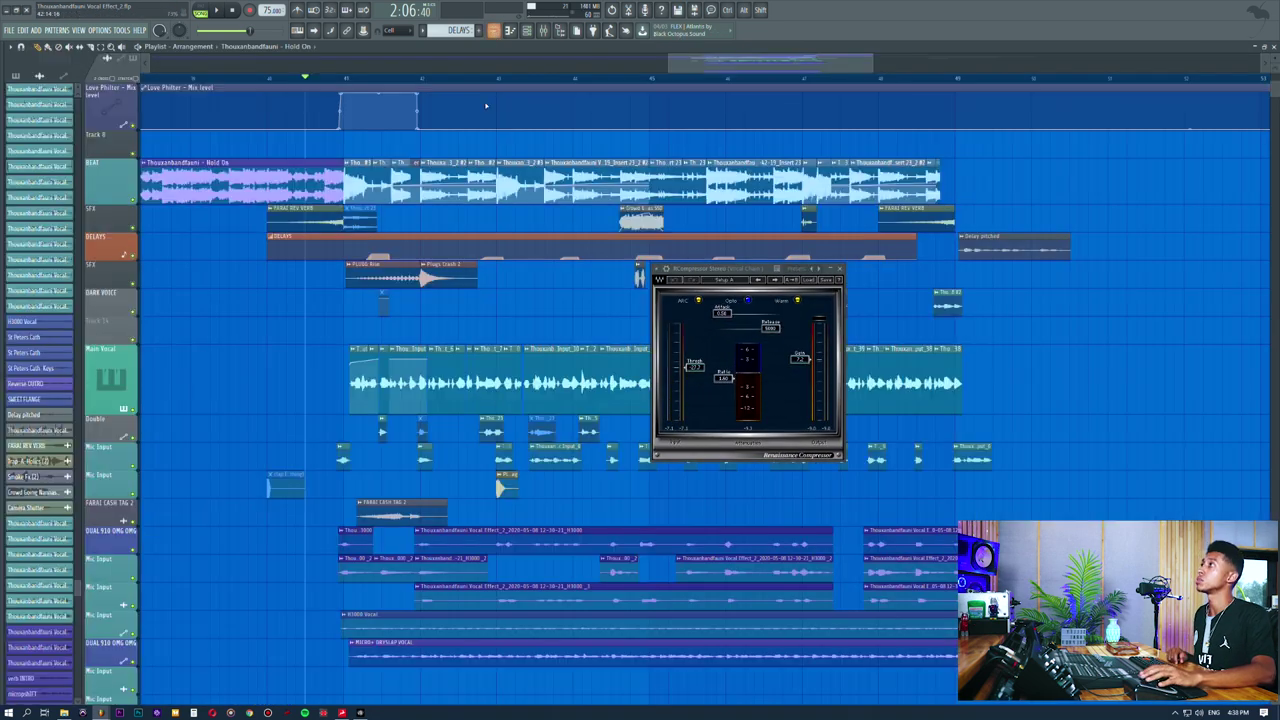
left_click(494, 30)
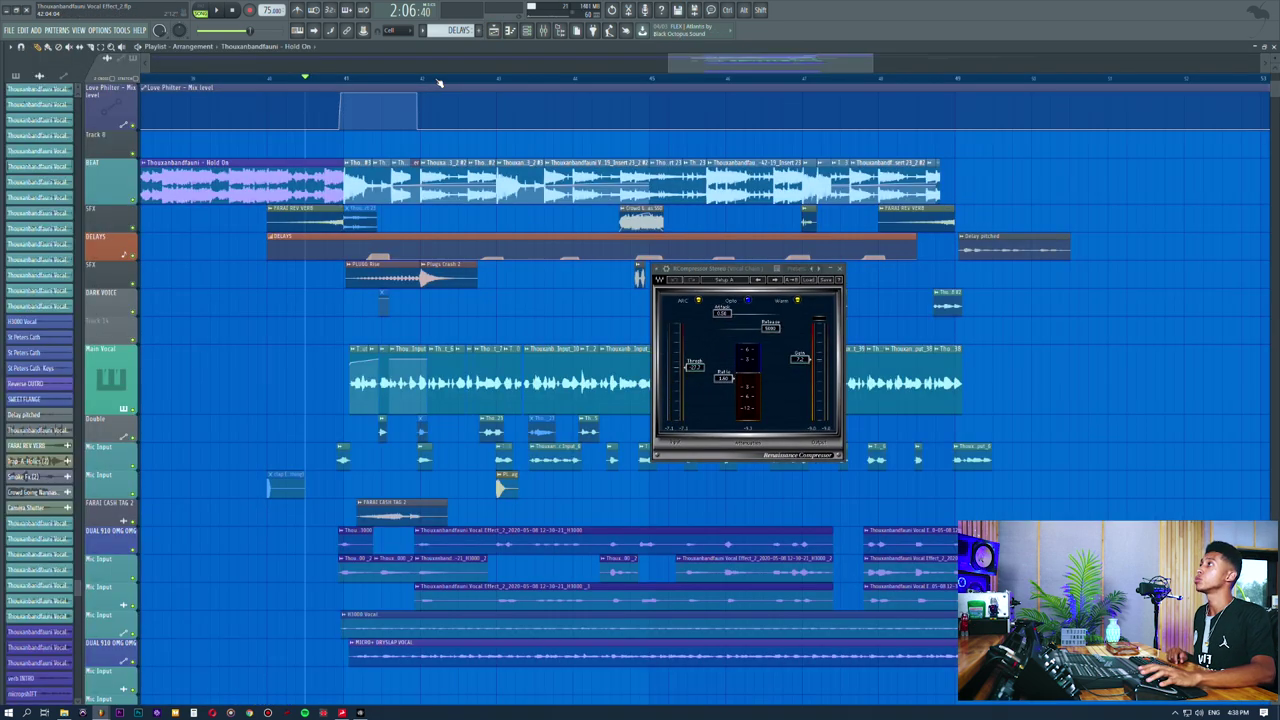
scroll(438, 83, "down", 5)
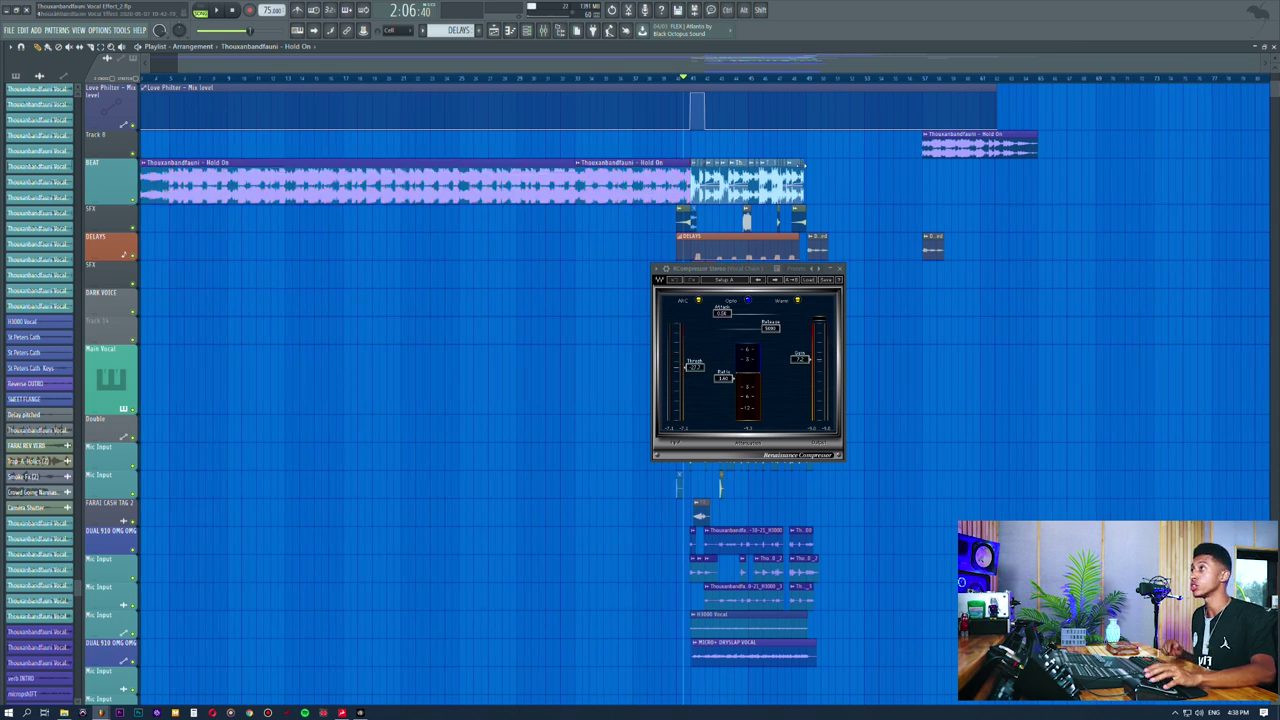
left_click_drag(719, 271, 702, 314)
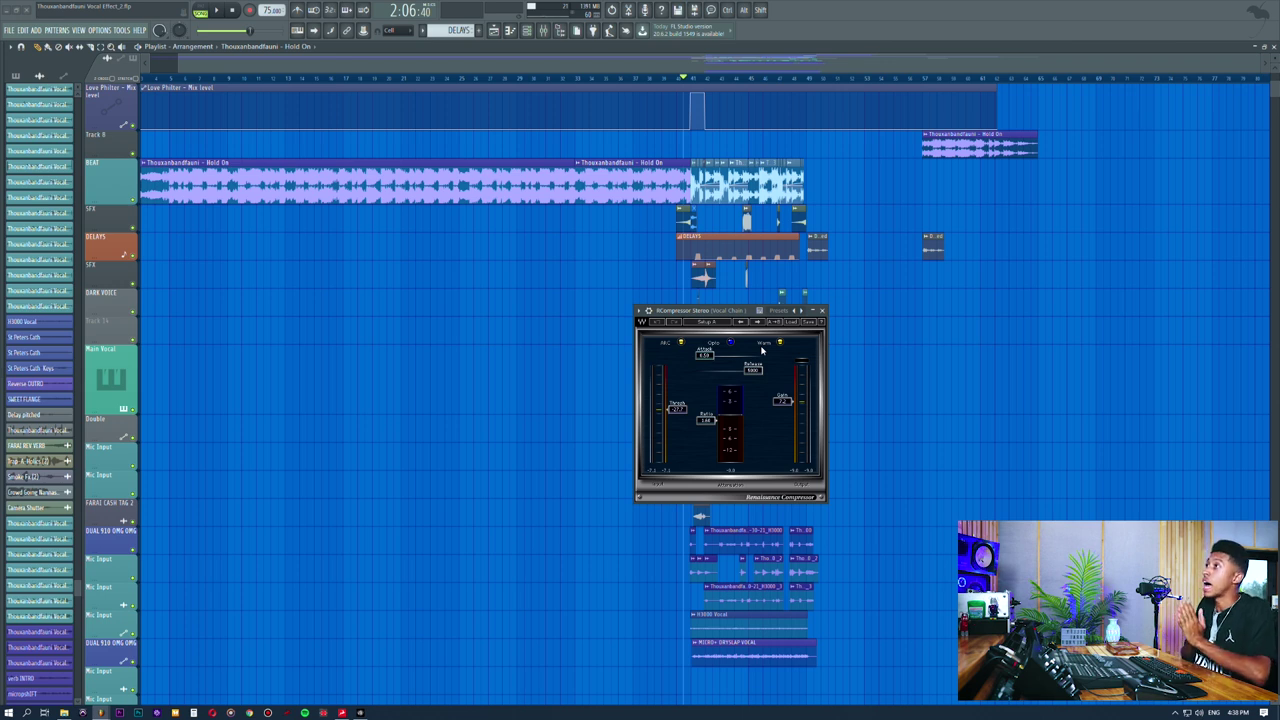
Step: Play the song from bar 42 with RCompressor Stereo moved clear of the vocal clips to watch its gain reduction
left_click_drag(720, 310, 1038, 314)
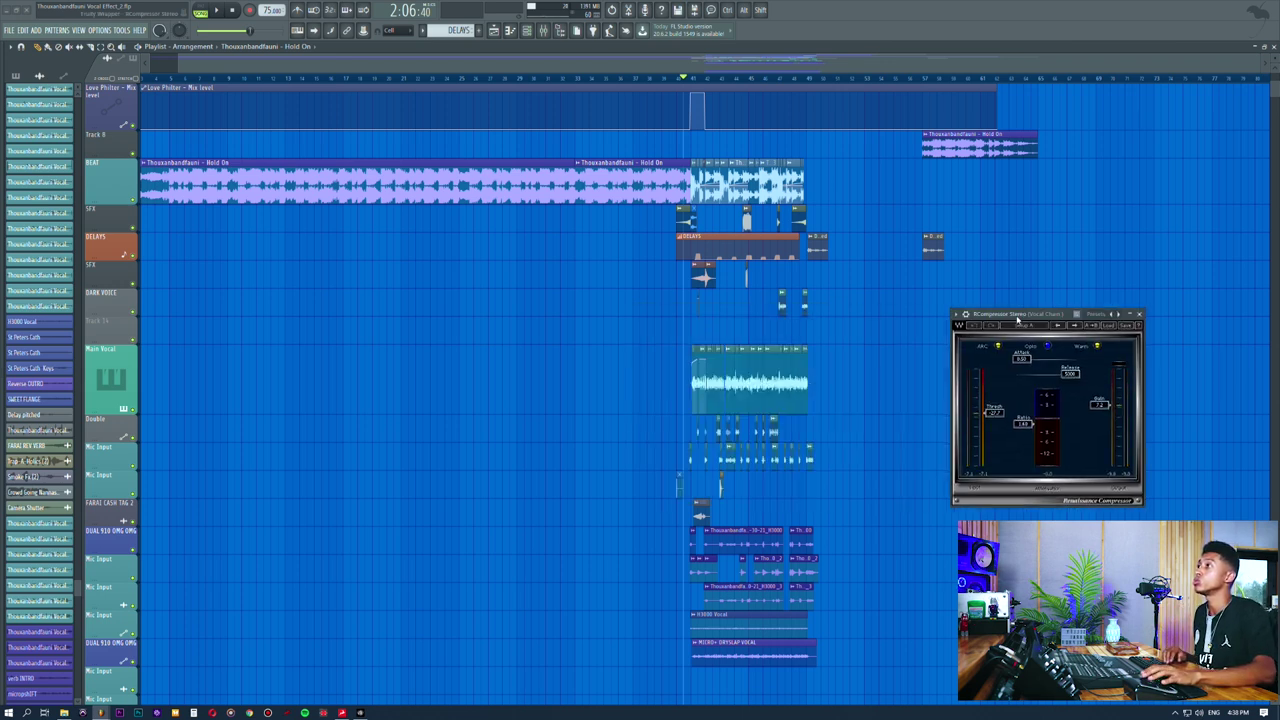
left_click(713, 80)
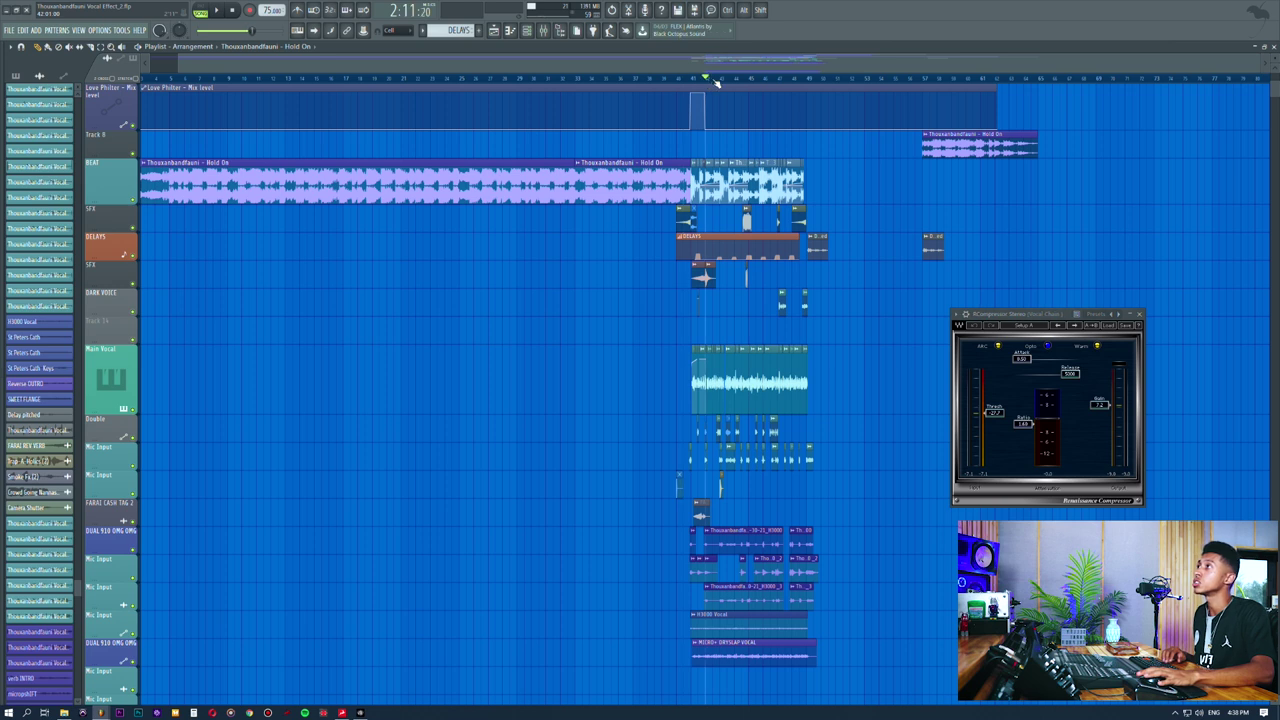
key("space")
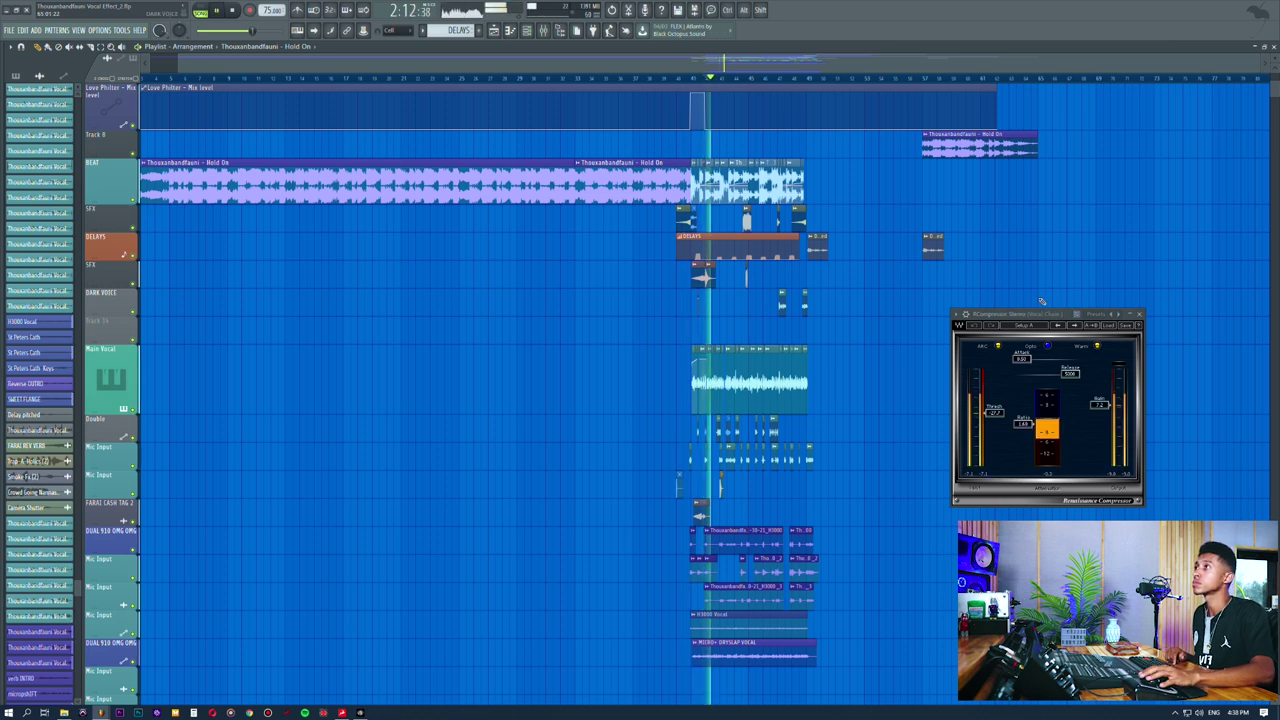
left_click_drag(1029, 312, 945, 267)
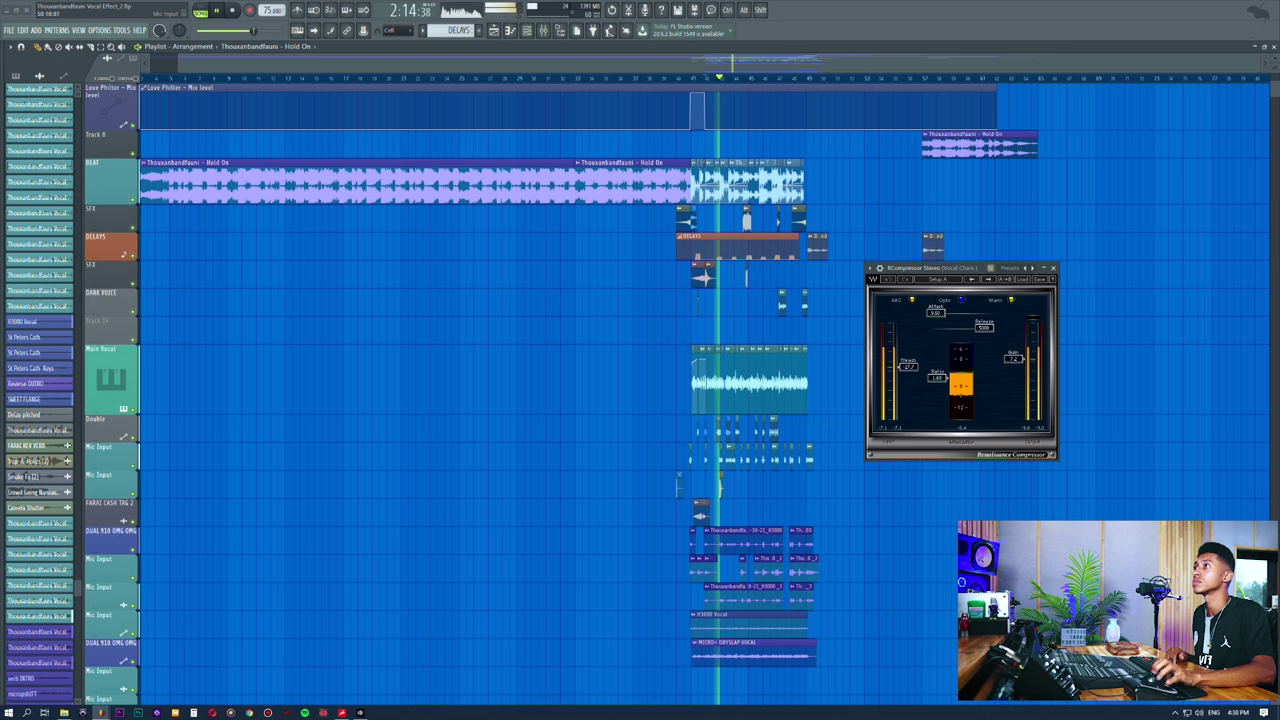
Step: Return to the mixer and examine the low-frequency cuts and high-frequency bands of the Vocal Chain's FabFilter Pro-Q 3
left_click(544, 31)
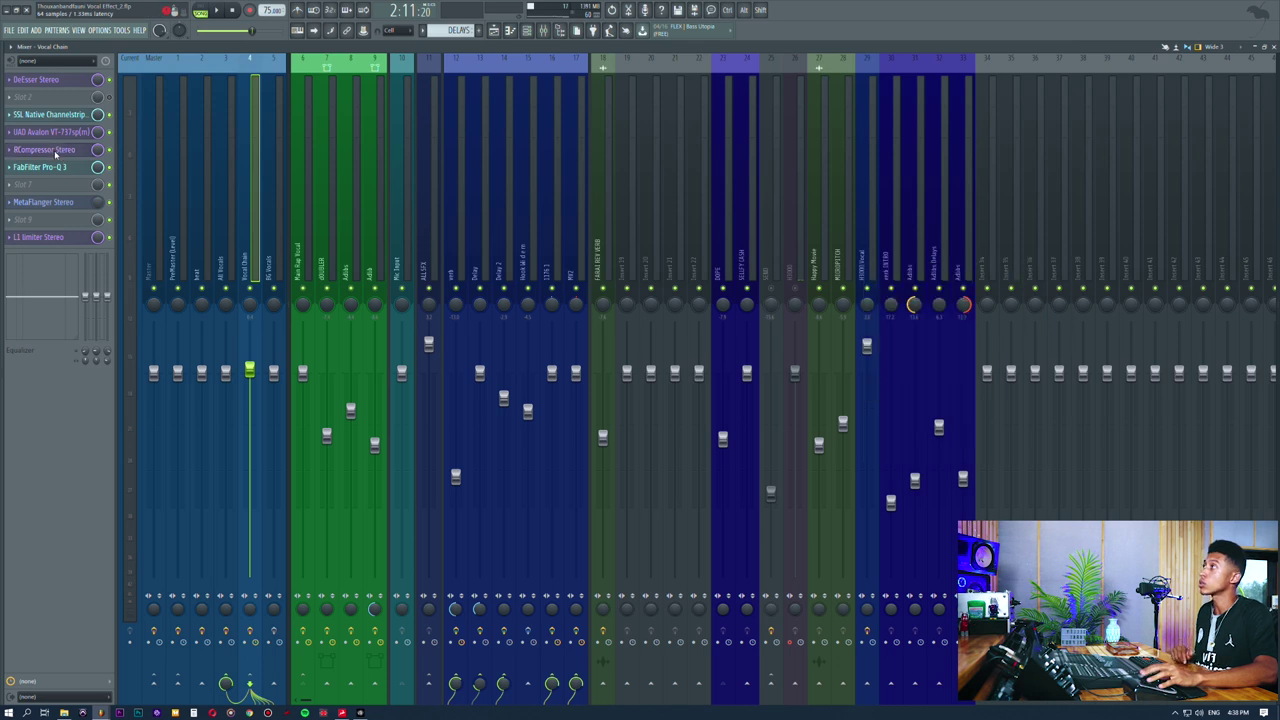
left_click(56, 136)
left_click(56, 134)
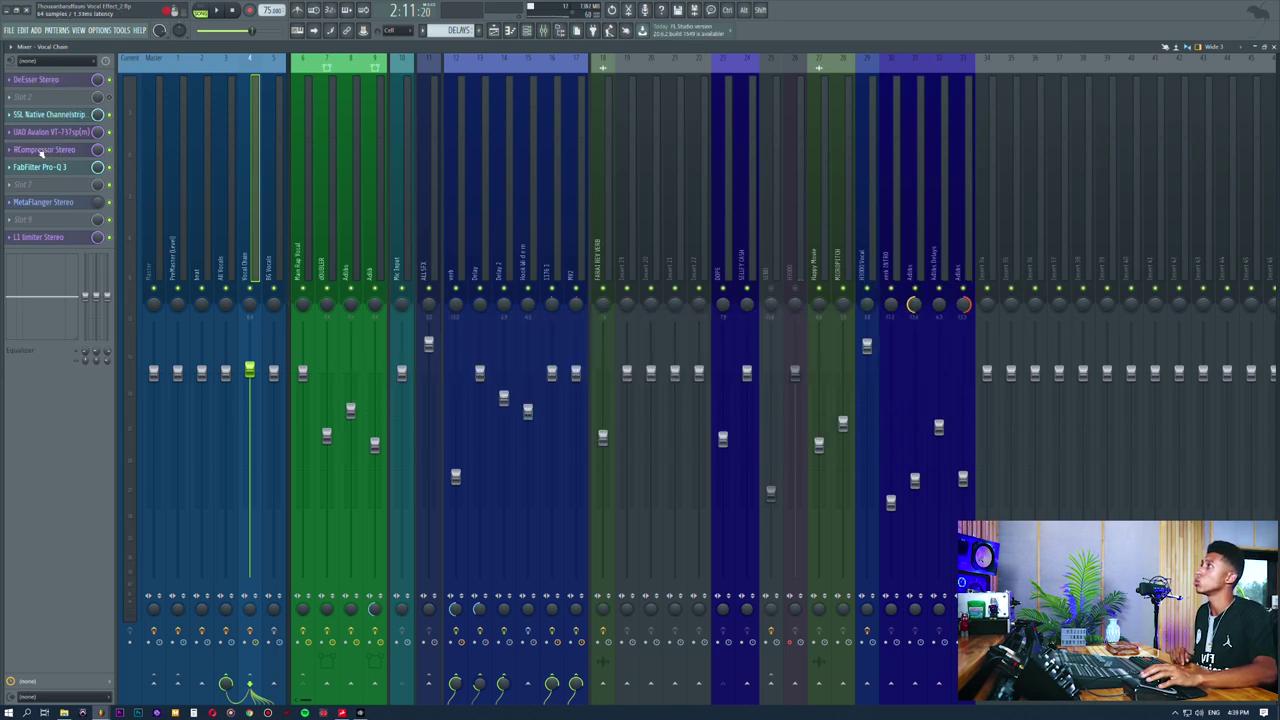
left_click(60, 167)
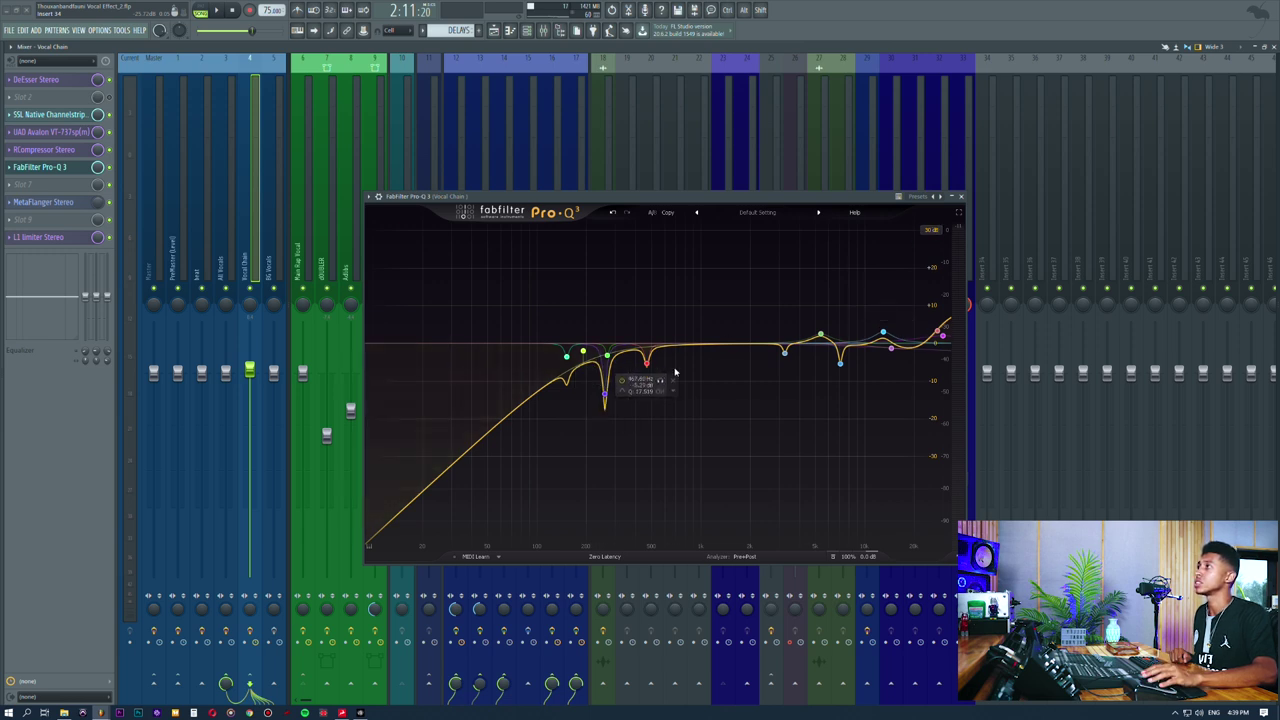
left_click_drag(543, 309, 674, 413)
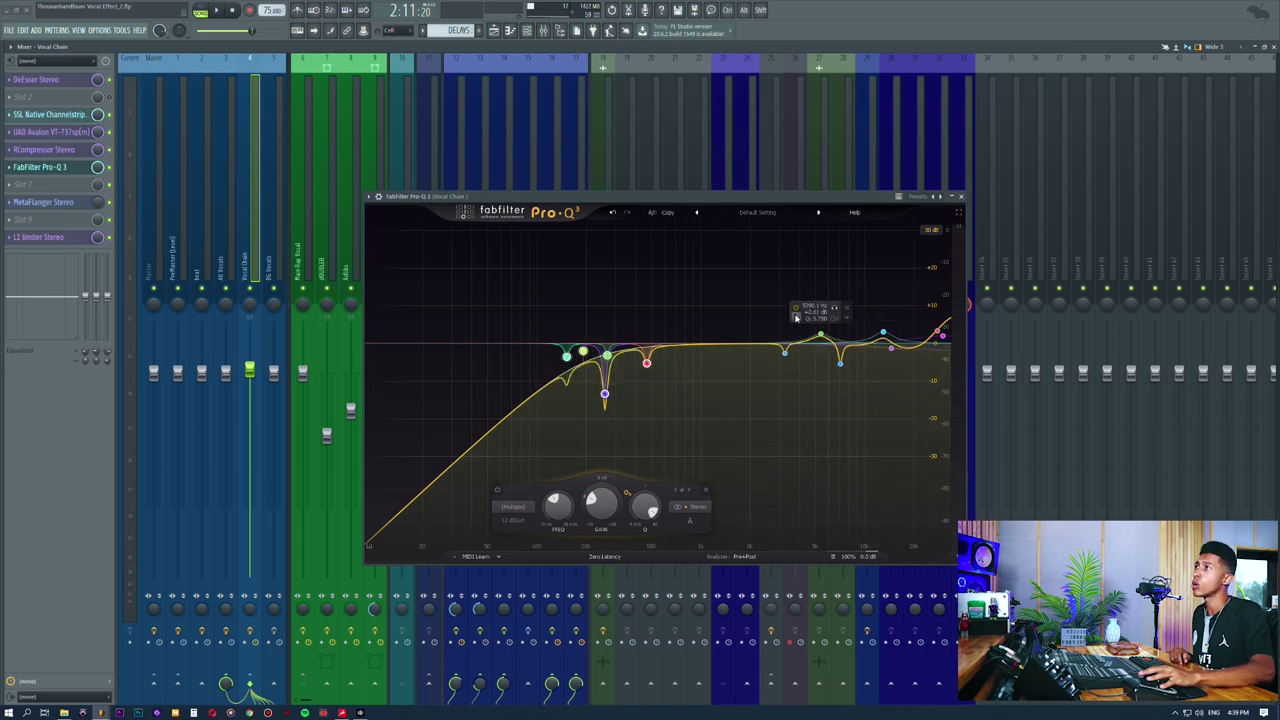
left_click_drag(745, 282, 914, 341)
left_click(764, 300)
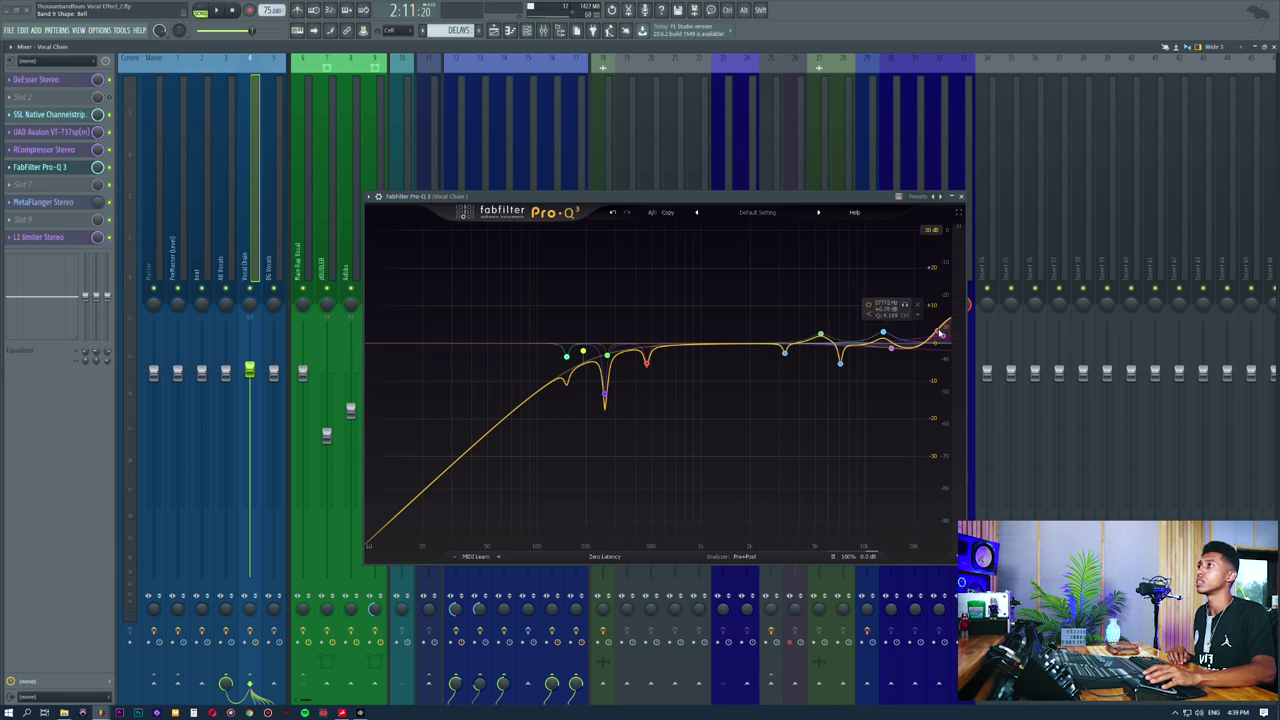
Step: Close the equalizer and inspect the threshold, ceiling and release of the Vocal Chain's L1 limiter Stereo
left_click(58, 168)
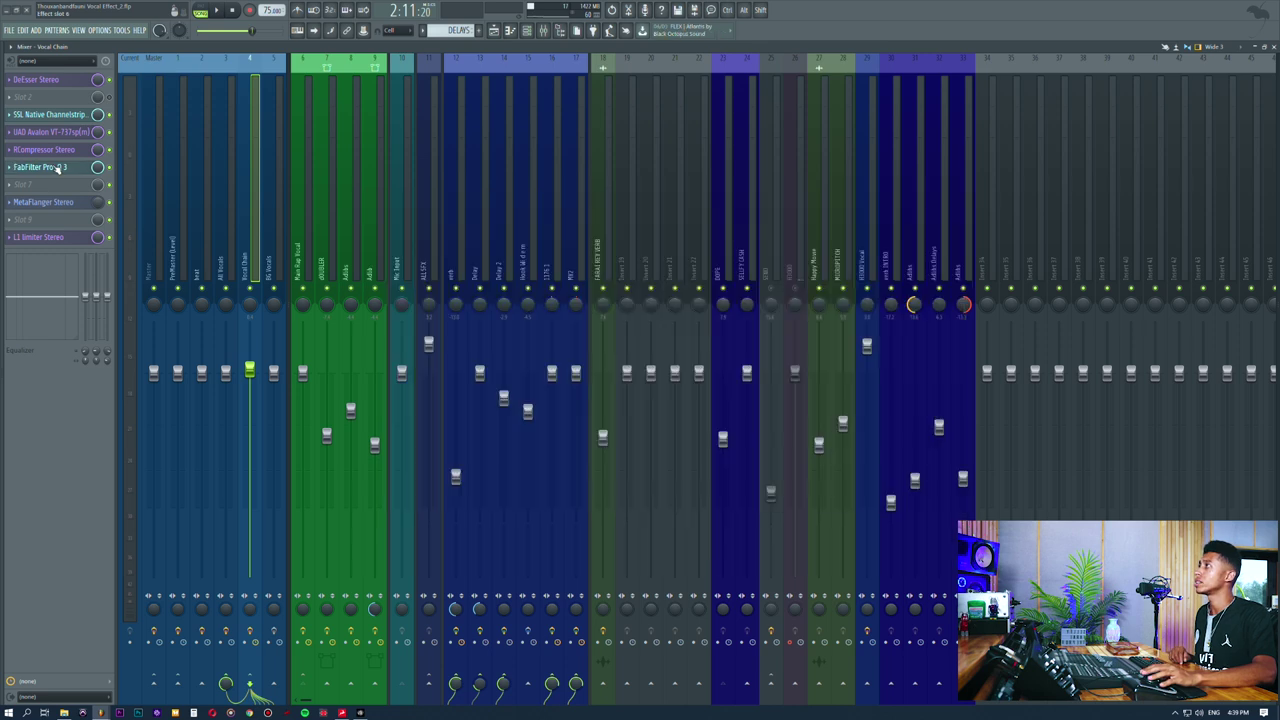
left_click(70, 237)
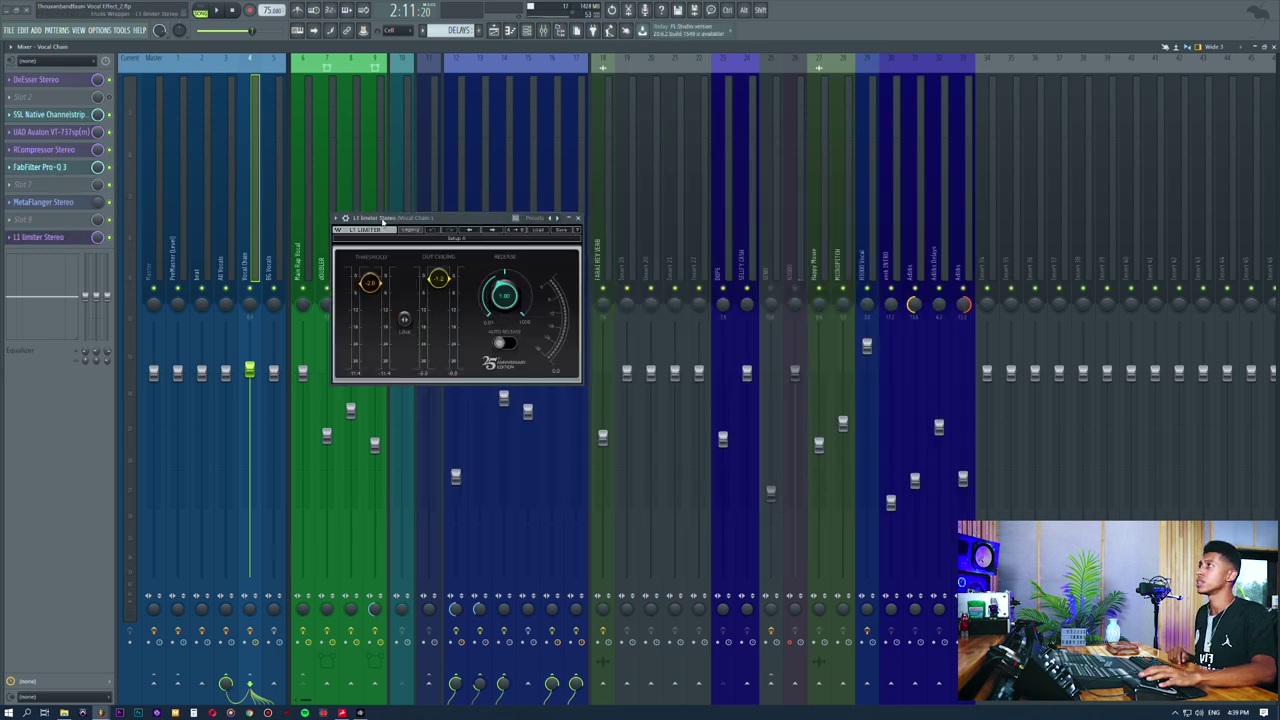
left_click_drag(383, 221, 494, 246)
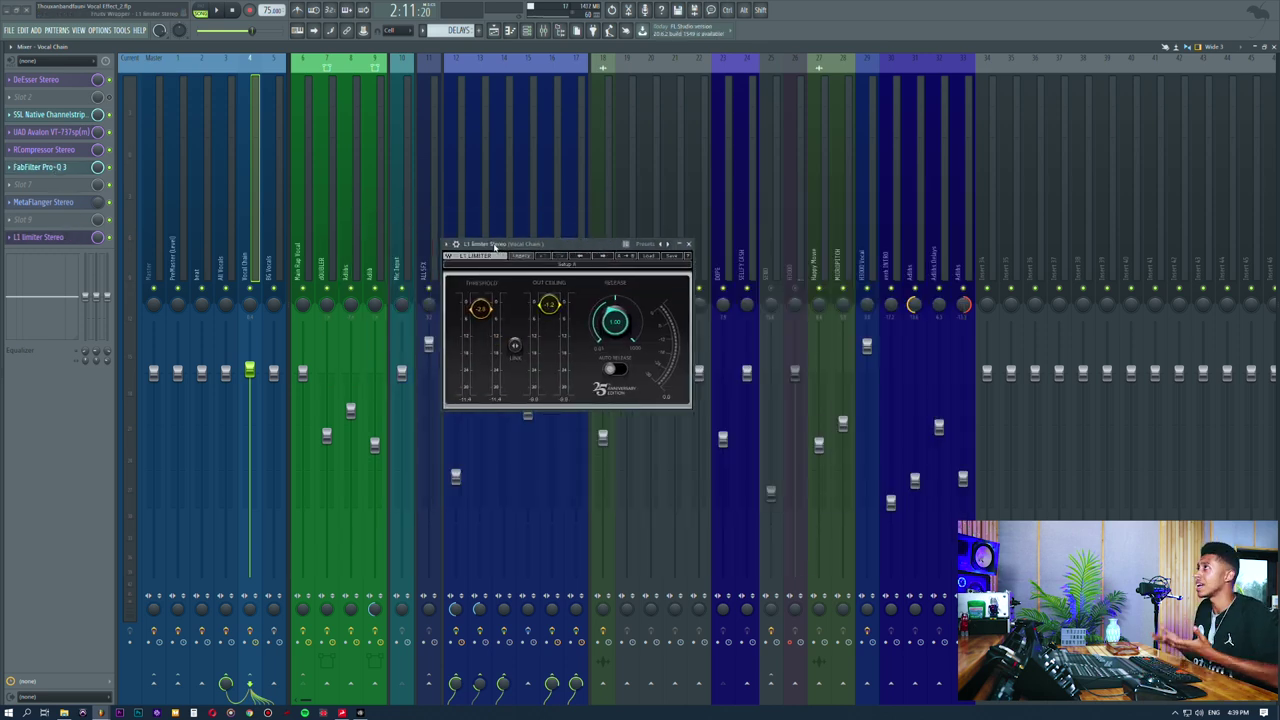
left_click(55, 240)
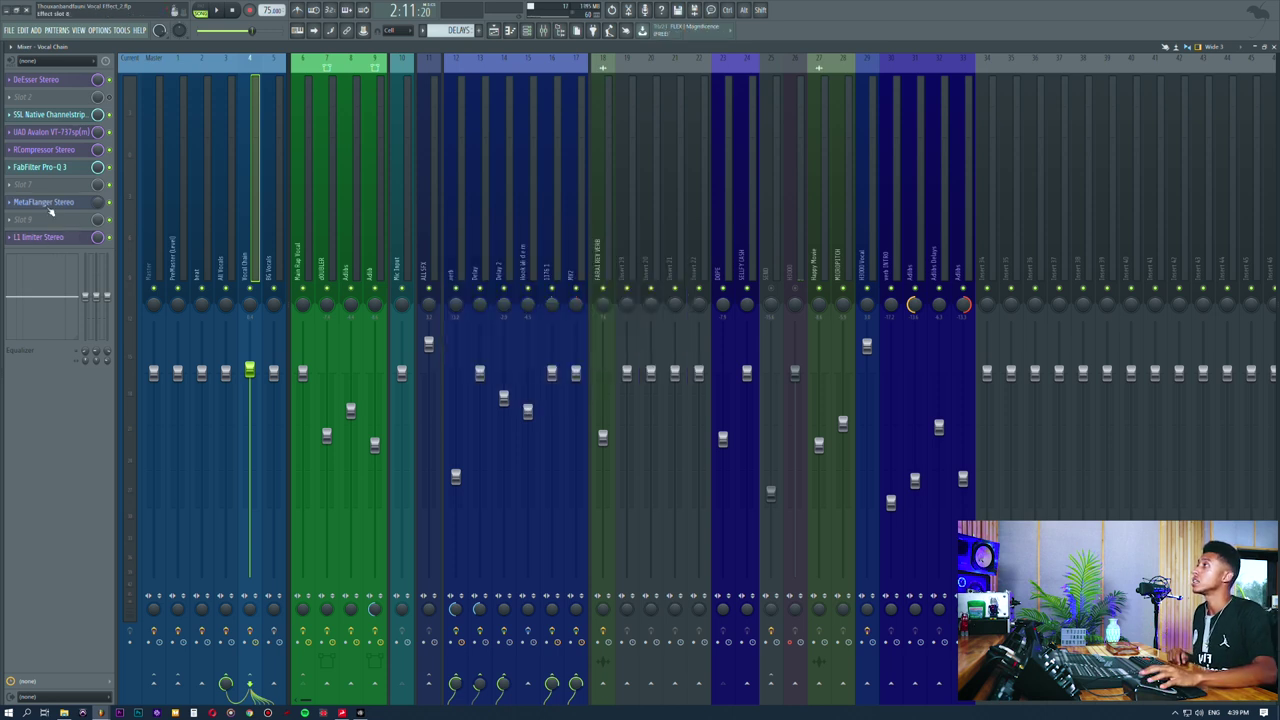
Step: Open the Vocal Chain's MetaFlanger Stereo plugin and place its window over the playlist beside the vocal section
left_click(48, 203)
left_click(495, 32)
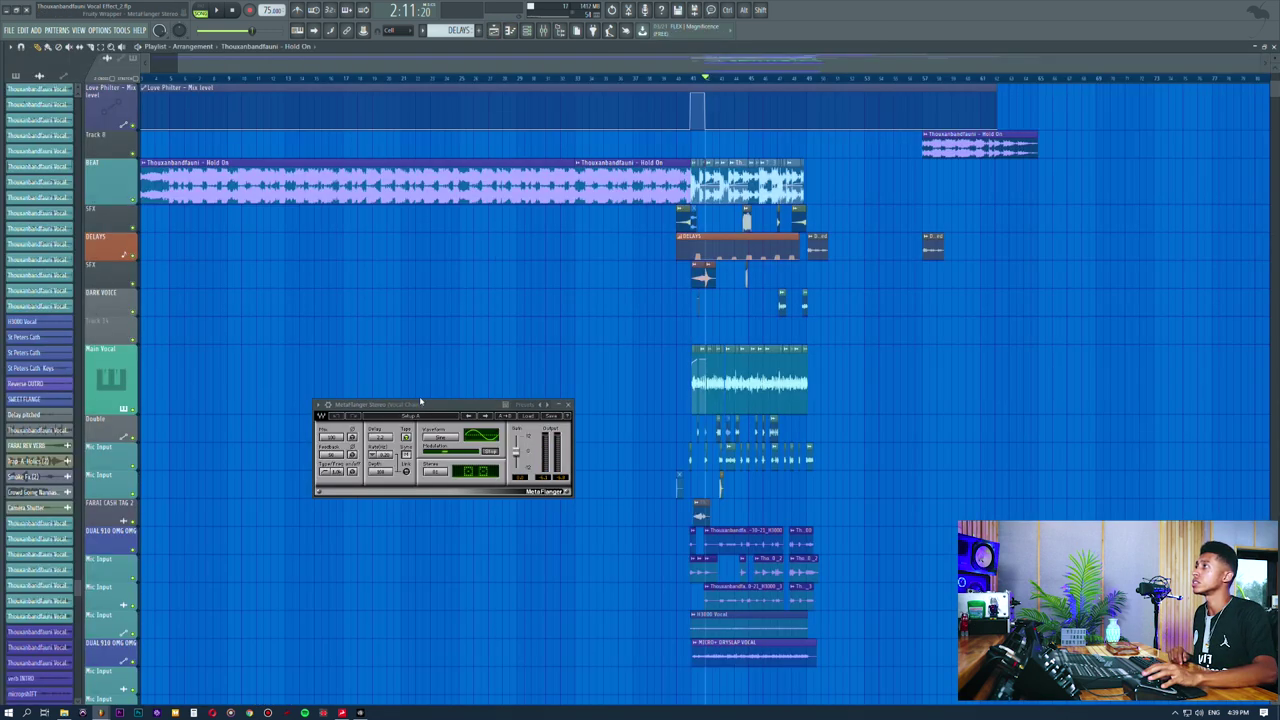
left_click_drag(420, 401, 476, 425)
scroll(706, 80, "up", 5)
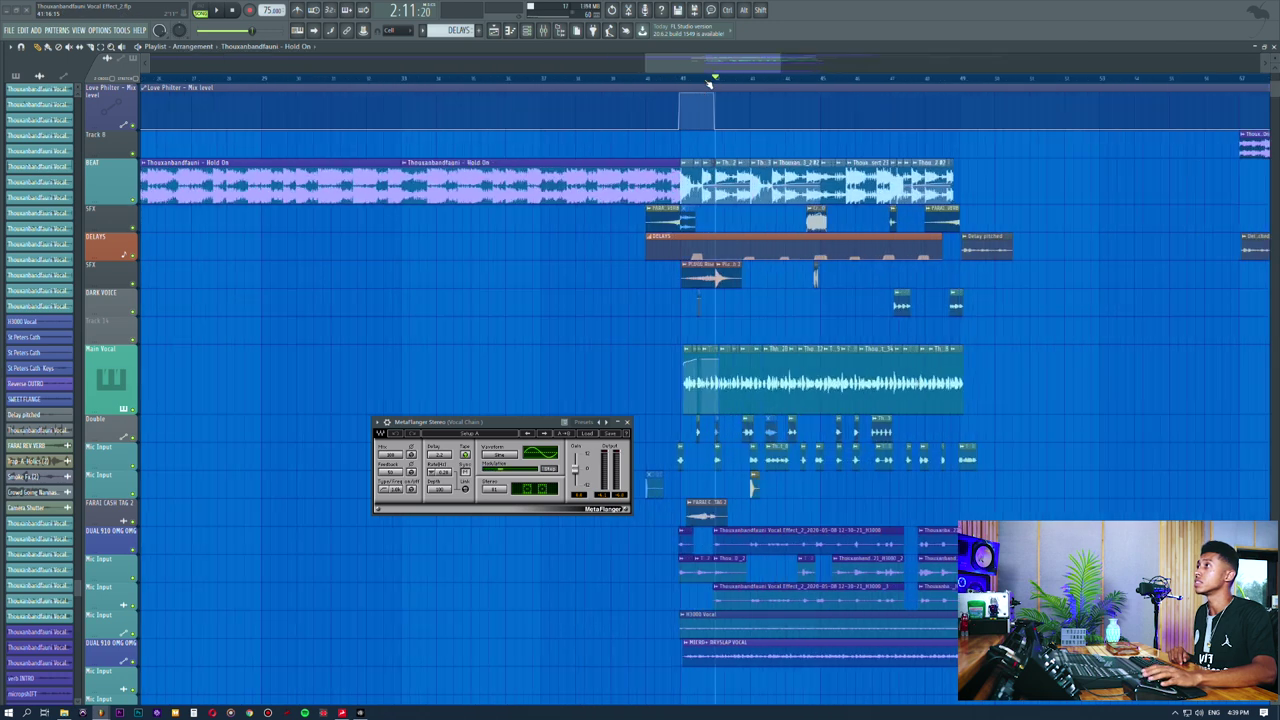
Step: Solo the Main Vocal track in the playlist and play it from the start of bar 41
left_click(641, 78)
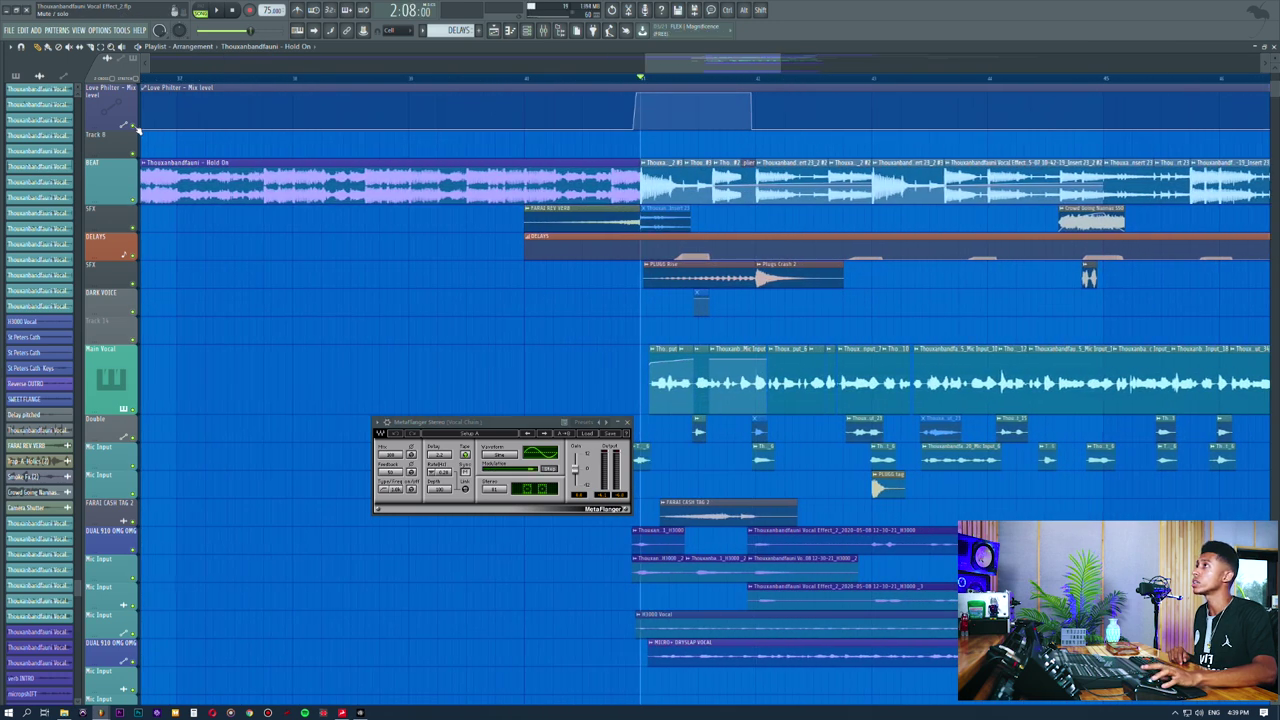
right_click(134, 126)
left_click(135, 410)
key("space")
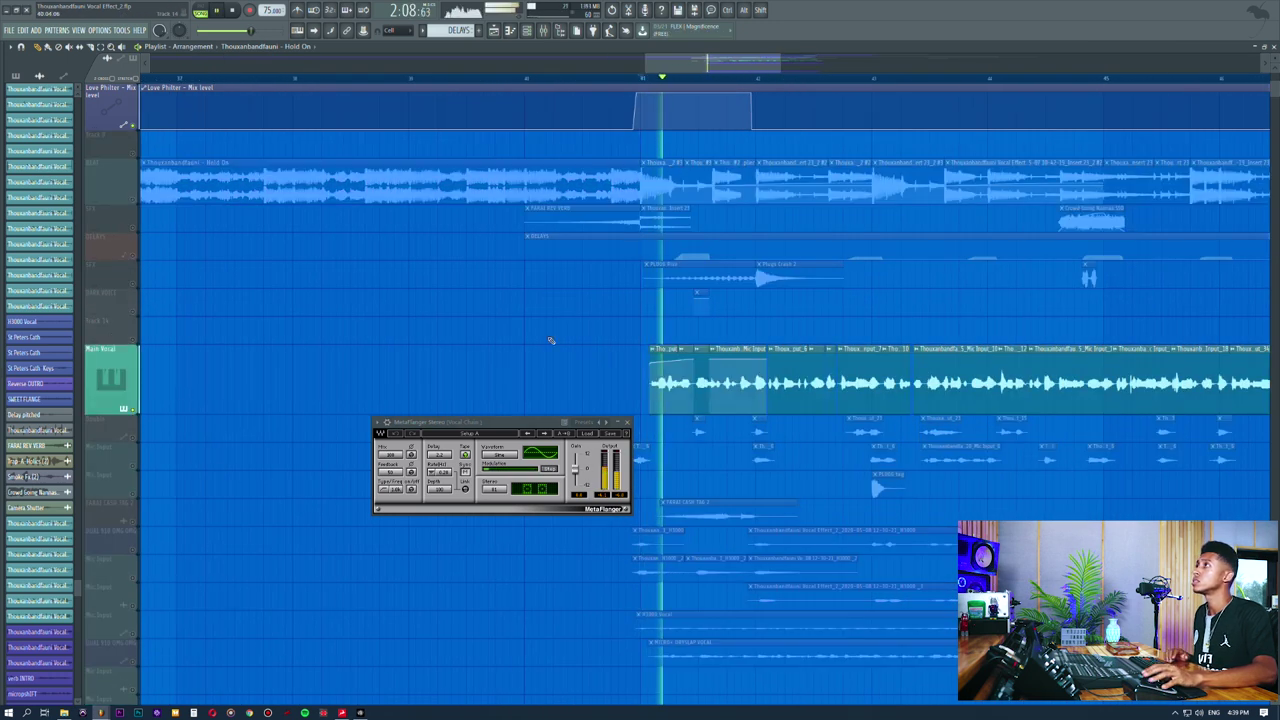
Step: Check the Vocal Chain's levels in the mixer, stop playback, and unsolo the Main Vocal track in the playlist
key("F9")
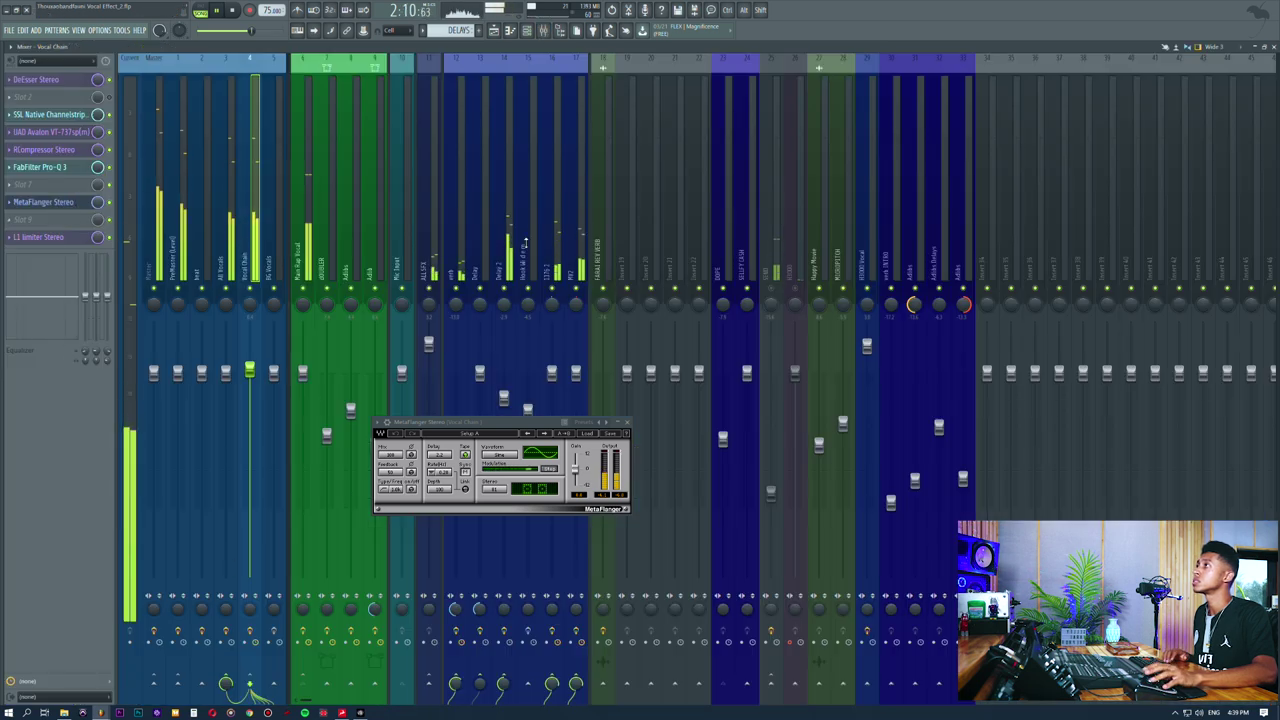
left_click(553, 8)
key("space")
right_click(136, 411)
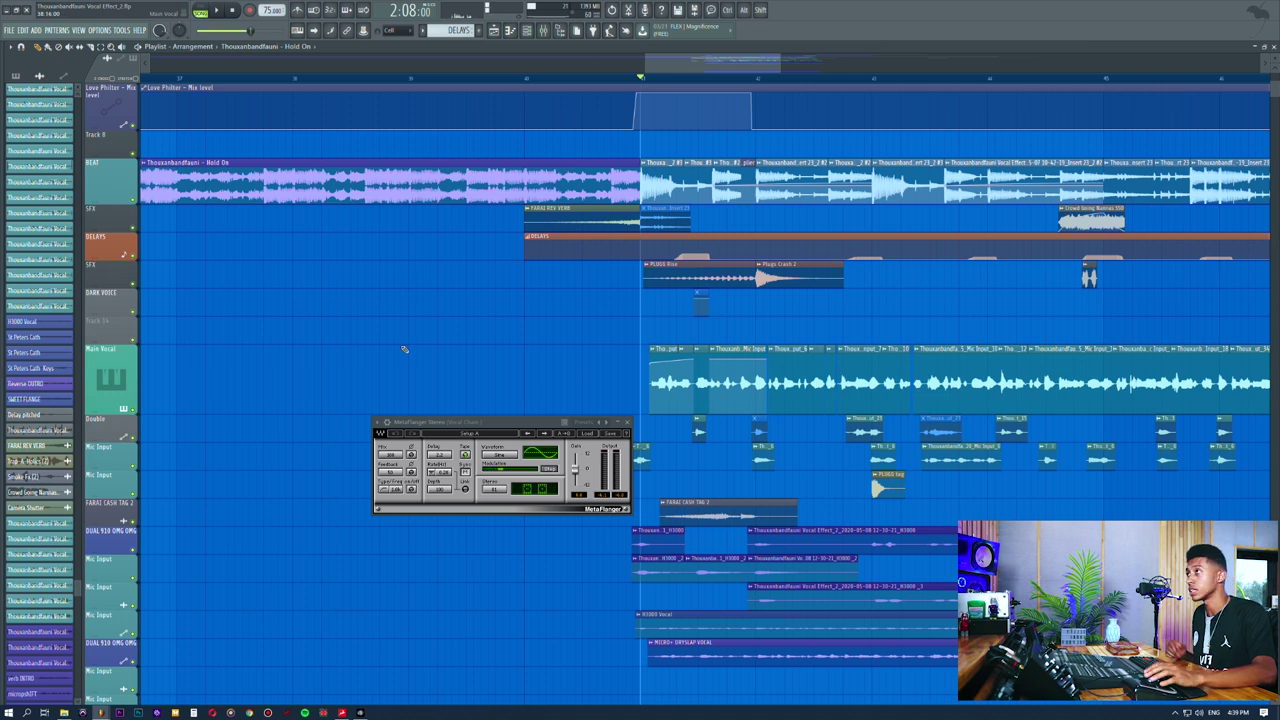
Step: Select the doubler mixer track, solo the Double track in the playlist, and play it while viewing the doubler's effect chain
key("F9")
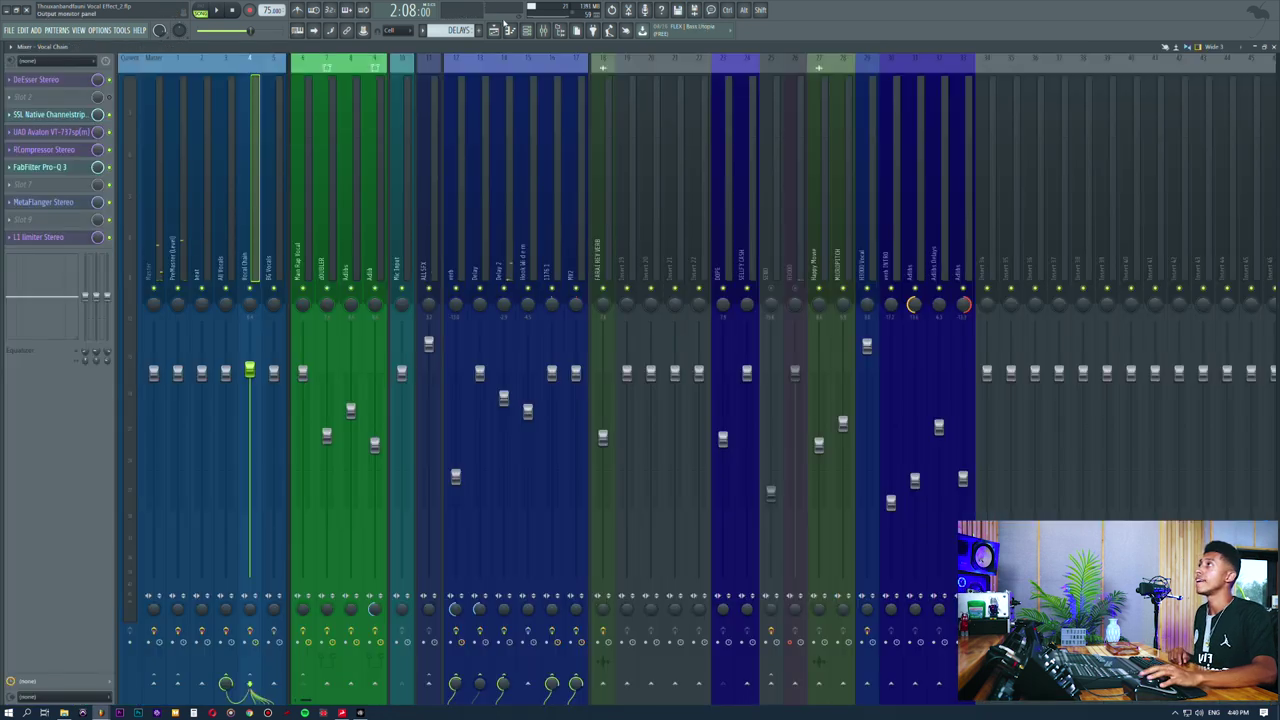
left_click(333, 216)
left_click(495, 32)
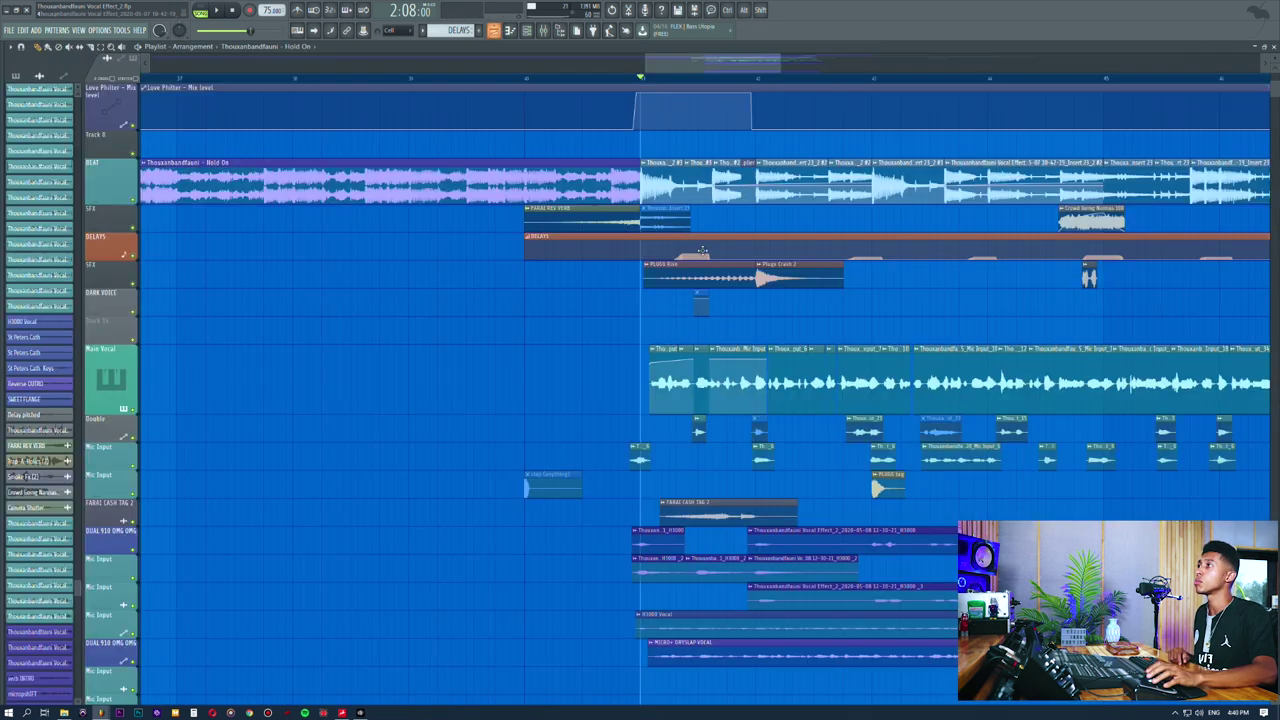
right_click(137, 439)
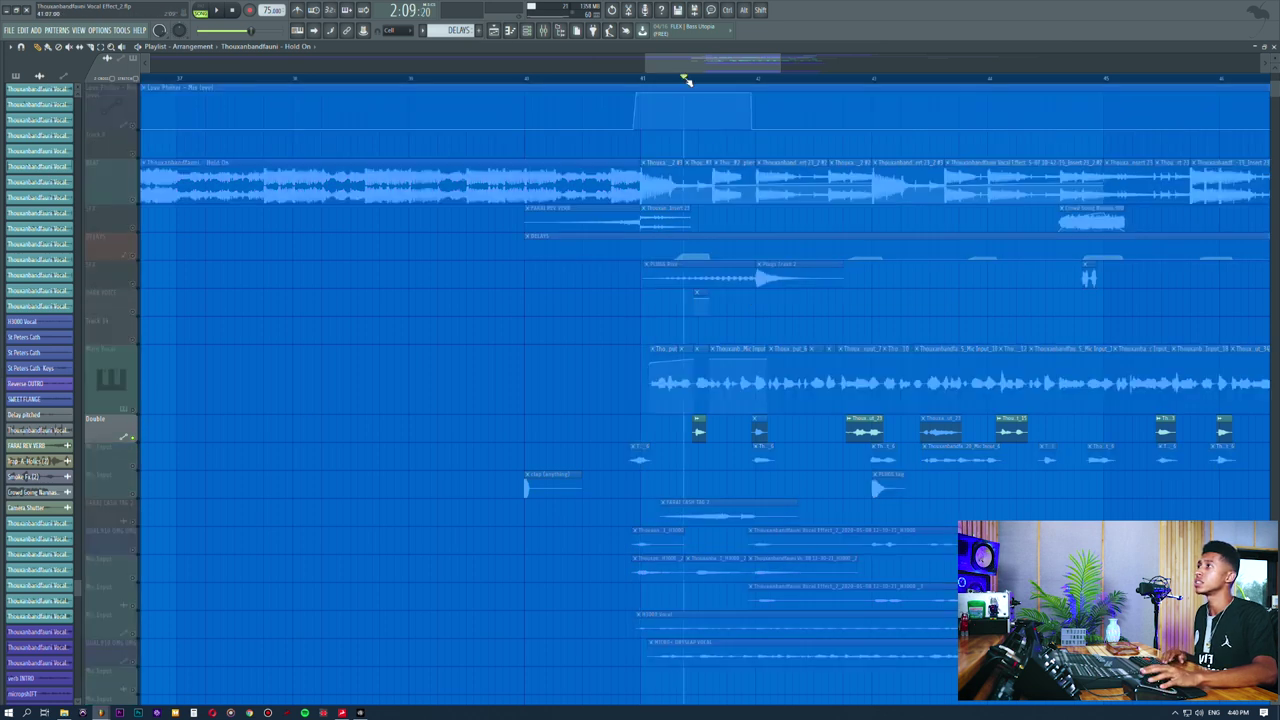
left_click(543, 31)
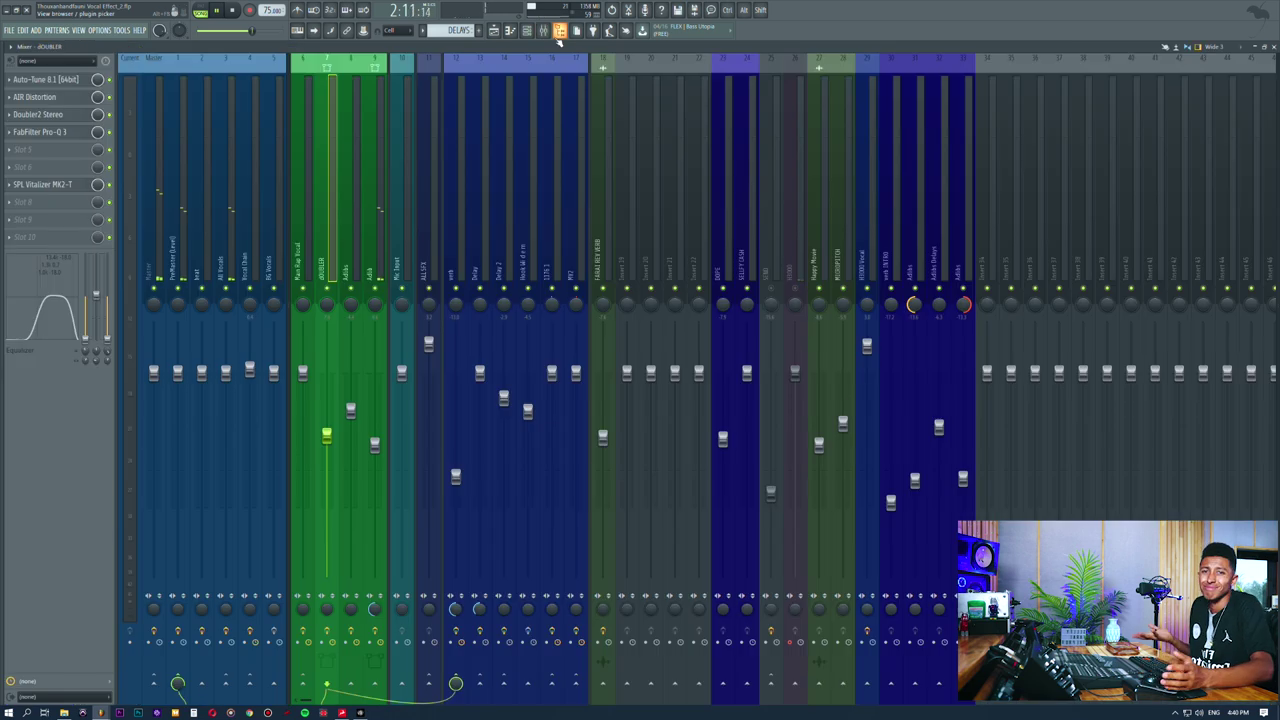
Step: Unmute the Mic Input track below Double and compare the neighbouring Adlibs and Adlib mixer tracks during playback
left_click(495, 31)
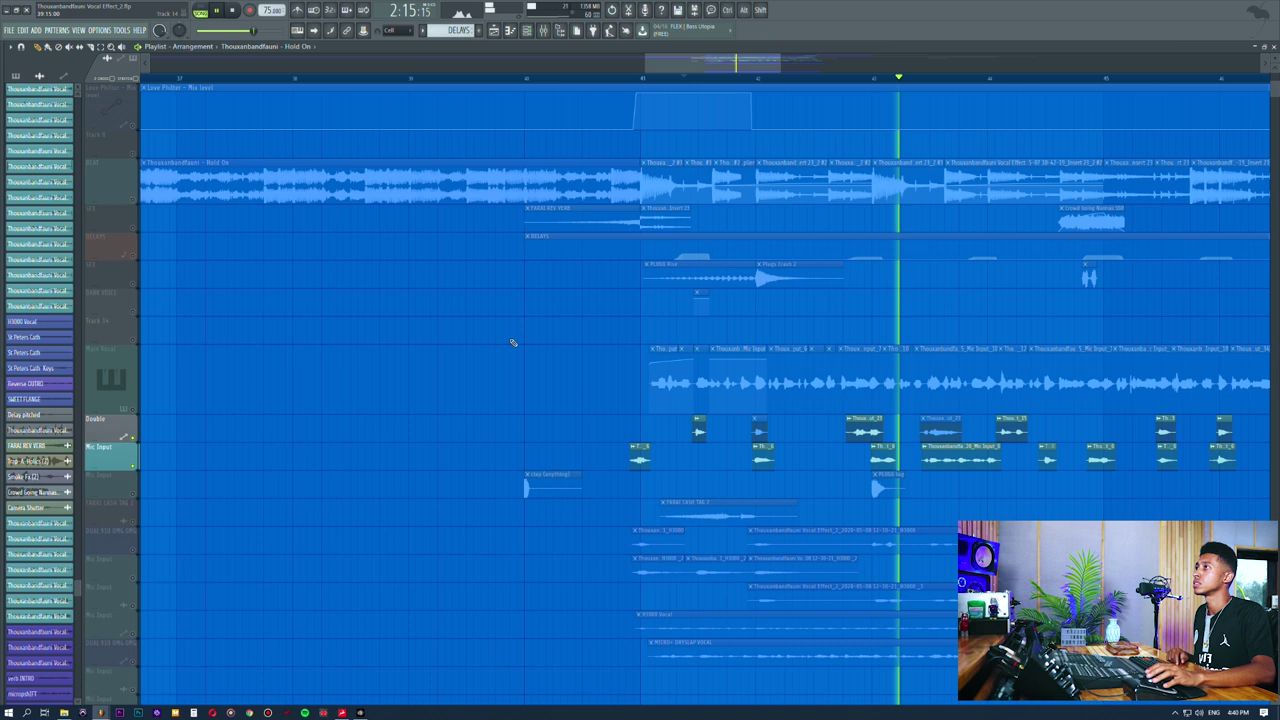
left_click(543, 31)
left_click(376, 190)
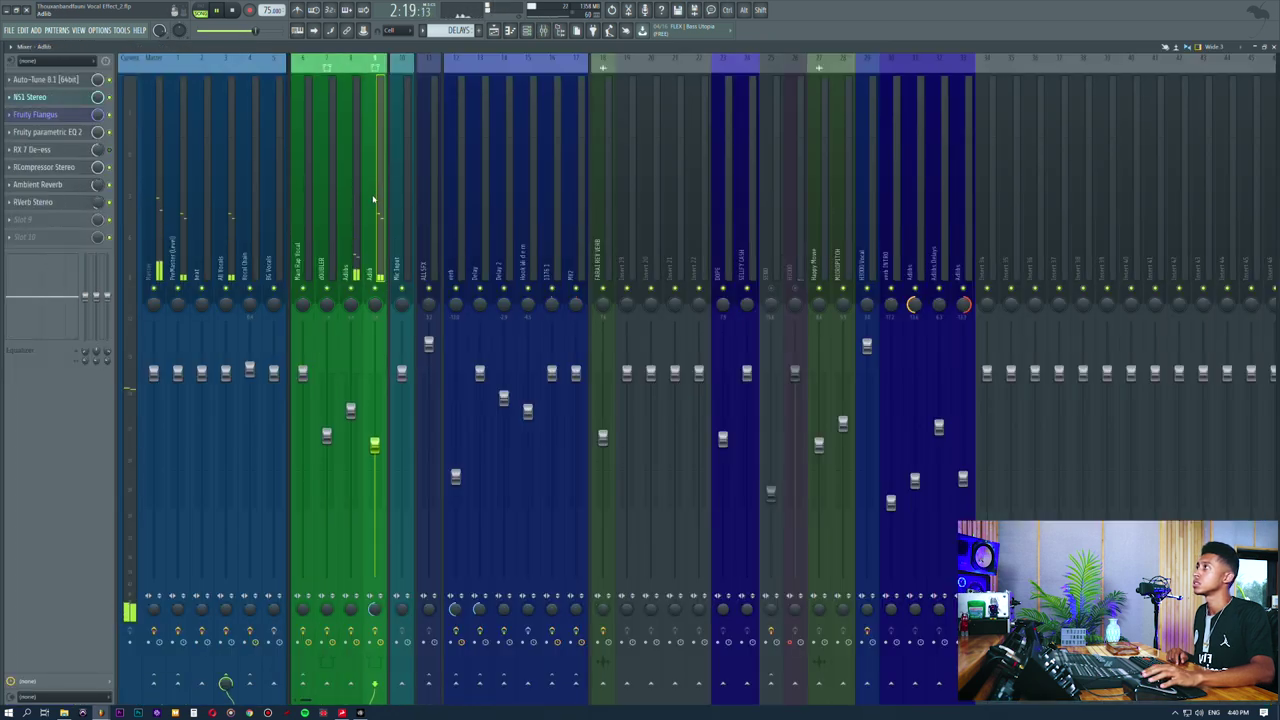
left_click(352, 190)
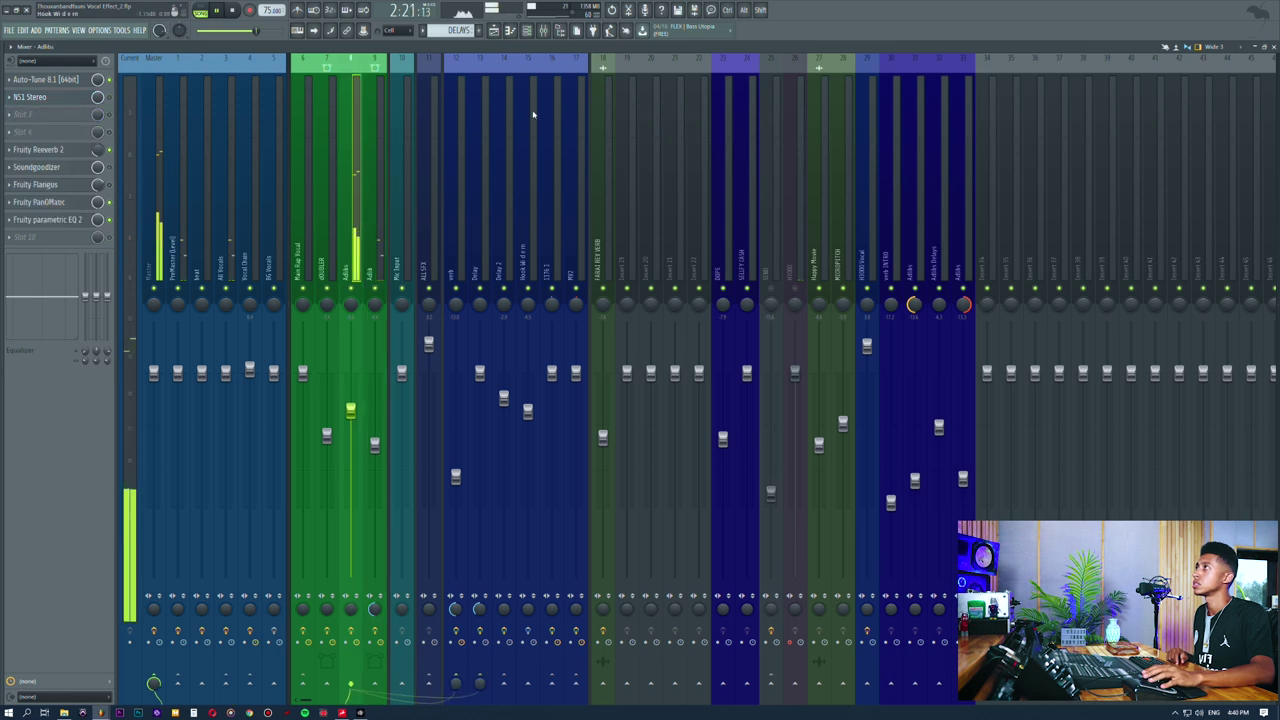
left_click(375, 183)
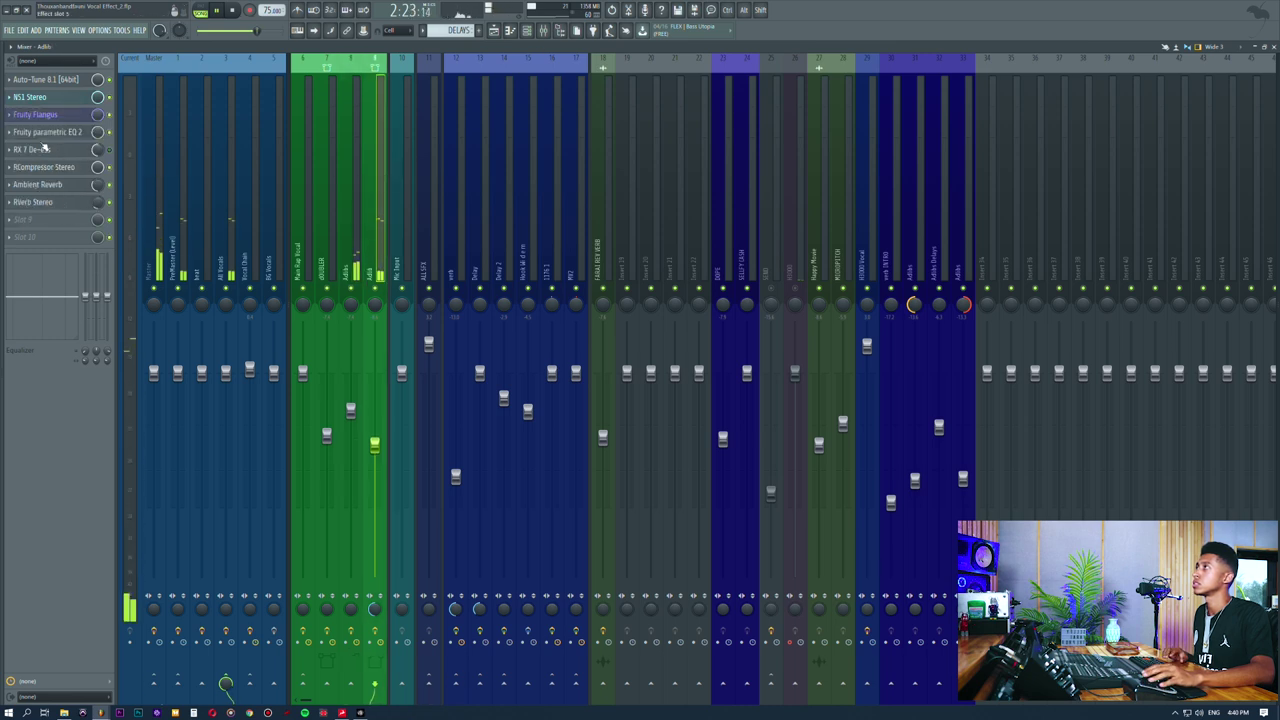
Step: Inspect the RCompressor Stereo, Ambient Reverb and Fruity parametric EQ 2 plugins on the Adlib mixer track, closing each one
left_click(63, 167)
left_click(63, 167)
left_click(65, 185)
left_click(65, 185)
left_click(58, 132)
left_click(58, 132)
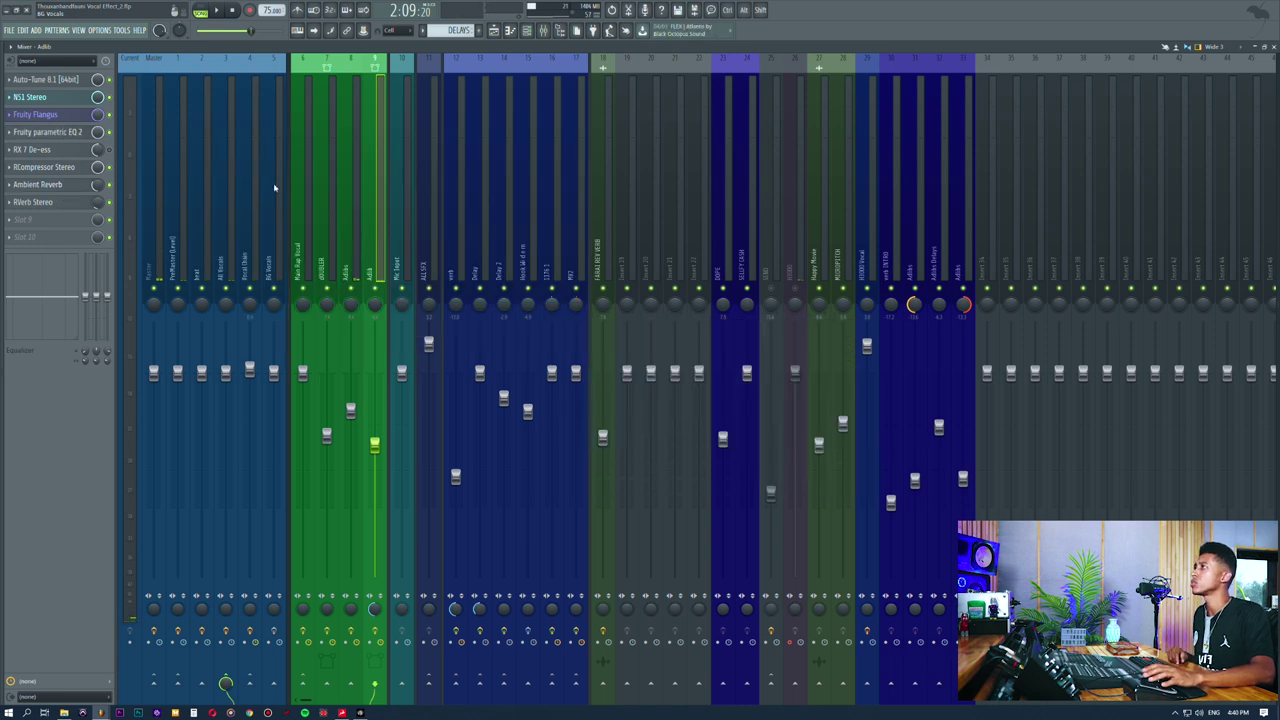
Step: Check the Adlibs effect chain and unmute the DUAL 910 OMG OMG track and the two Mic Input tracks beneath it
left_click(347, 201)
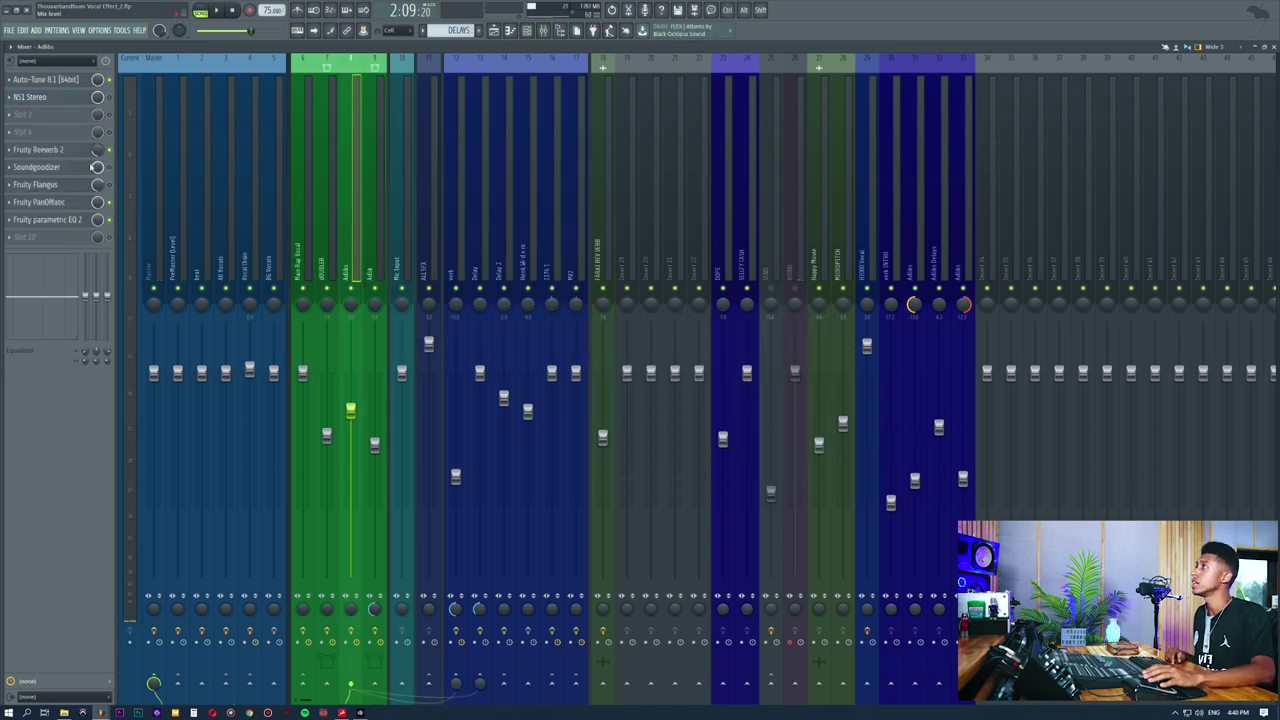
left_click(494, 31)
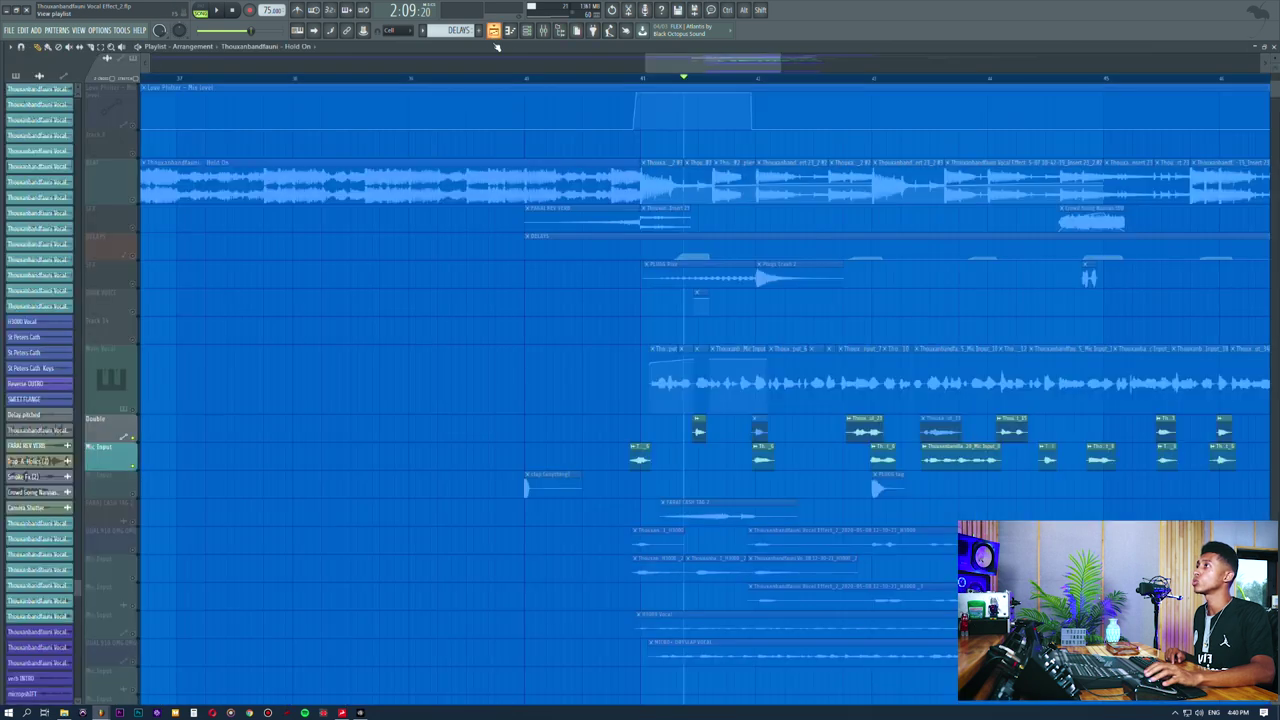
scroll(415, 522, "down", 4)
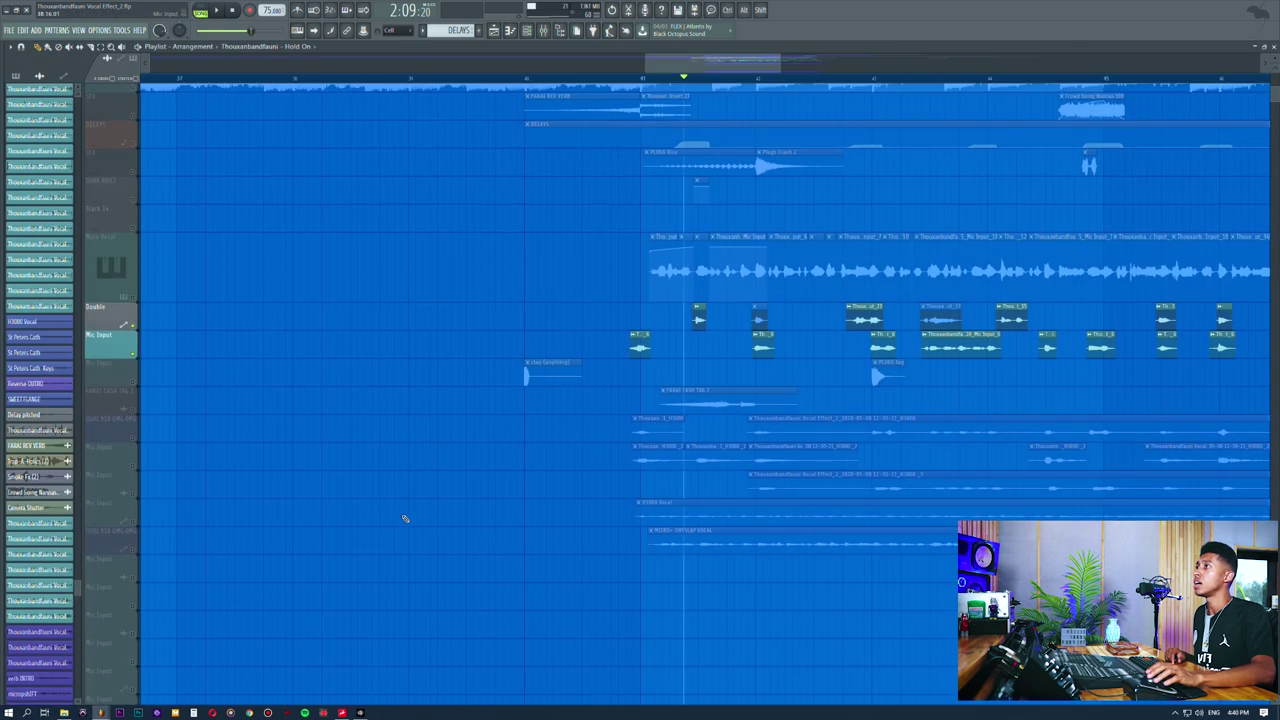
left_click_drag(138, 442, 135, 497)
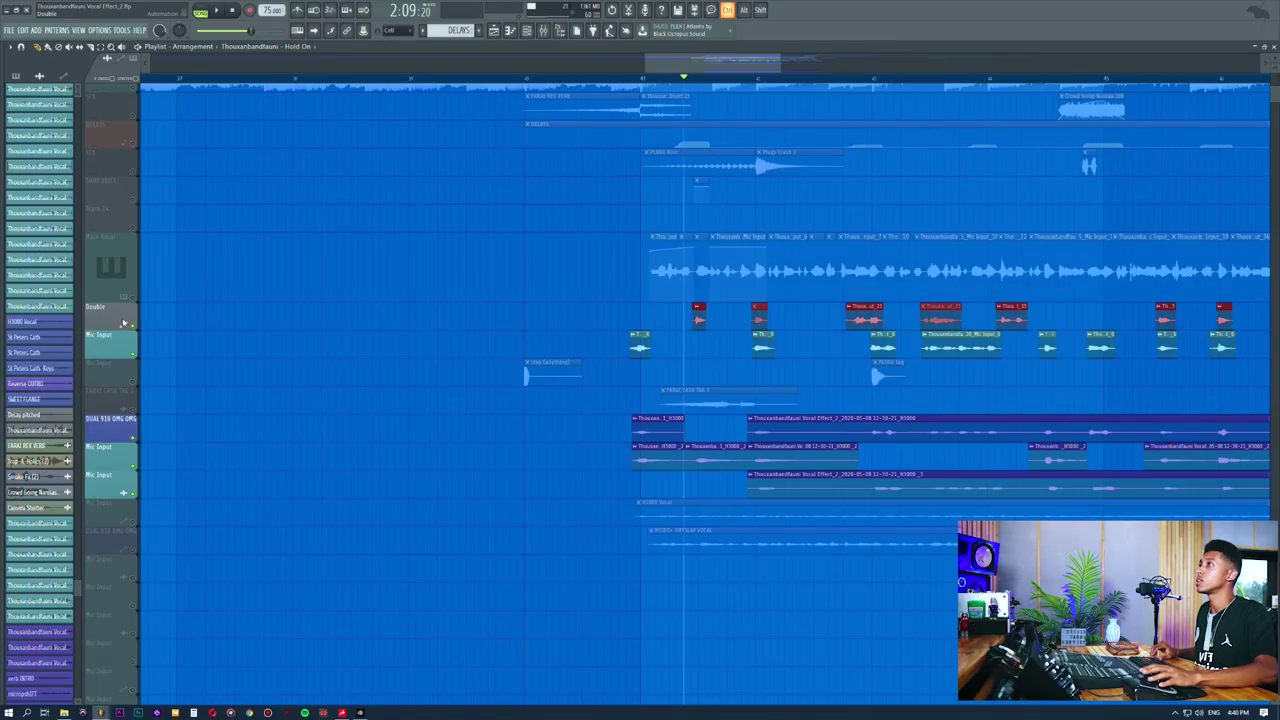
left_click(226, 462, "ctrl")
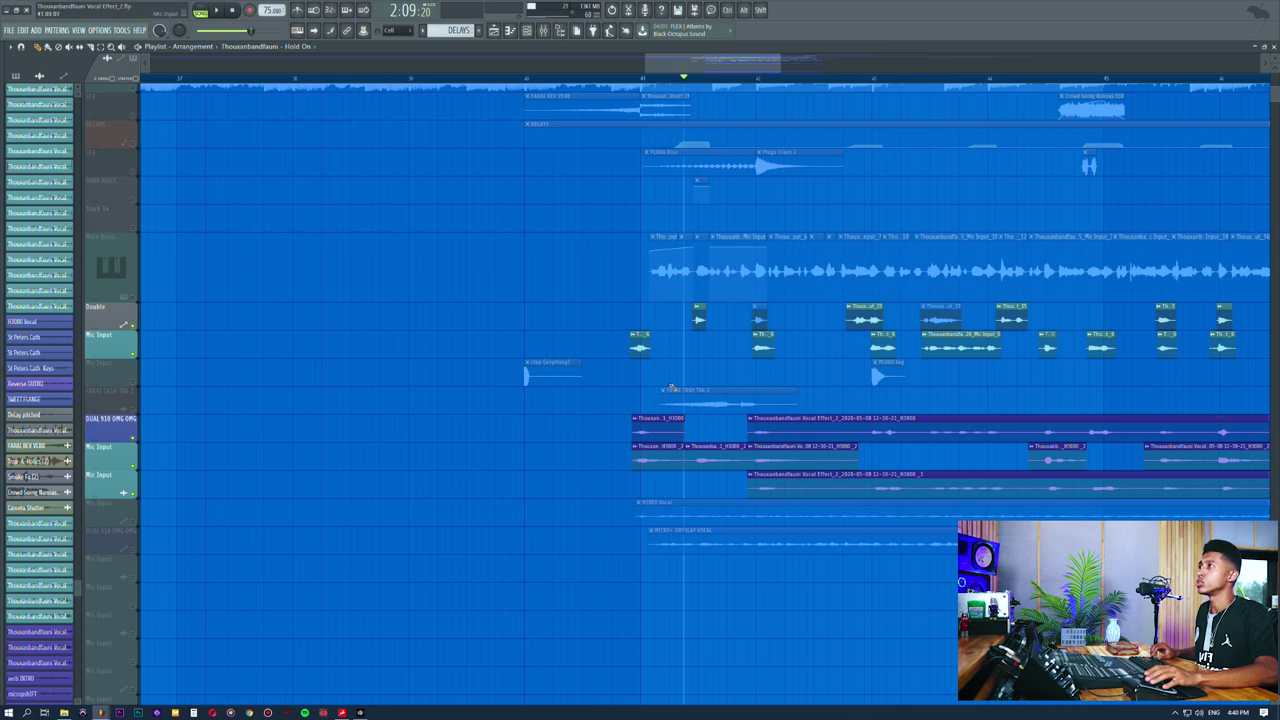
left_click_drag(661, 430, 941, 402)
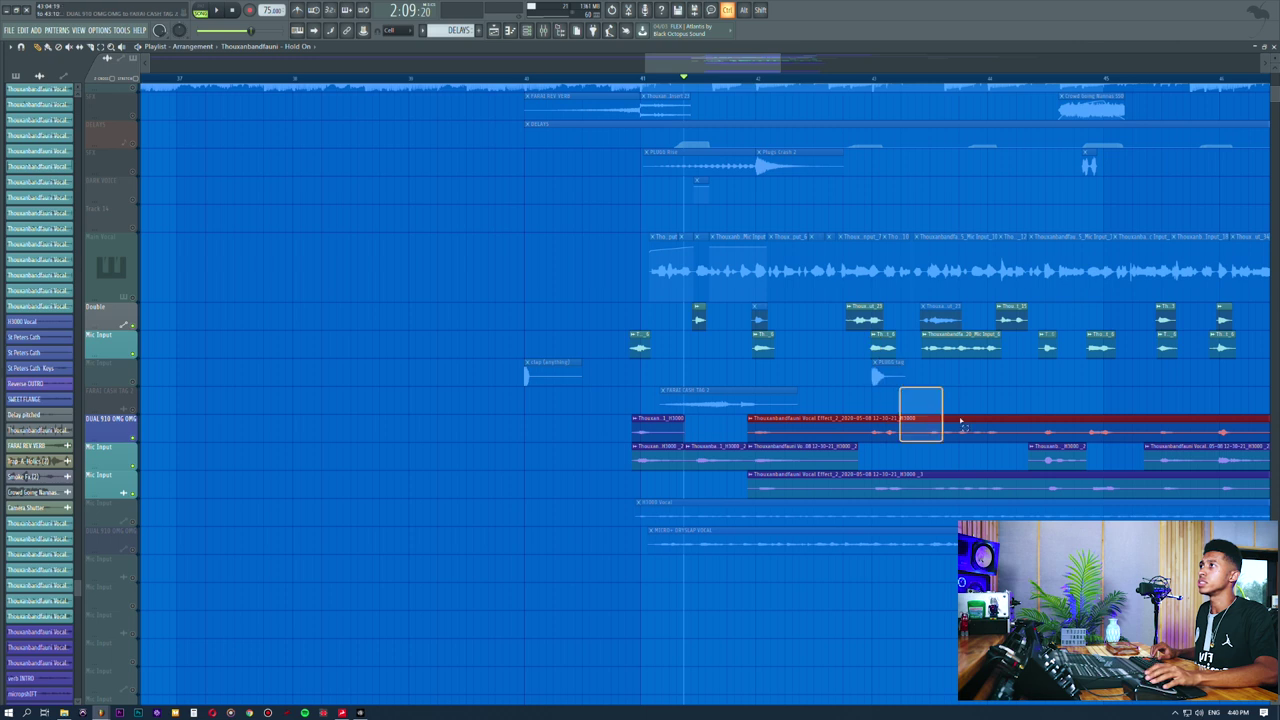
left_click_drag(730, 351, 1268, 400)
left_click(1112, 378, "ctrl")
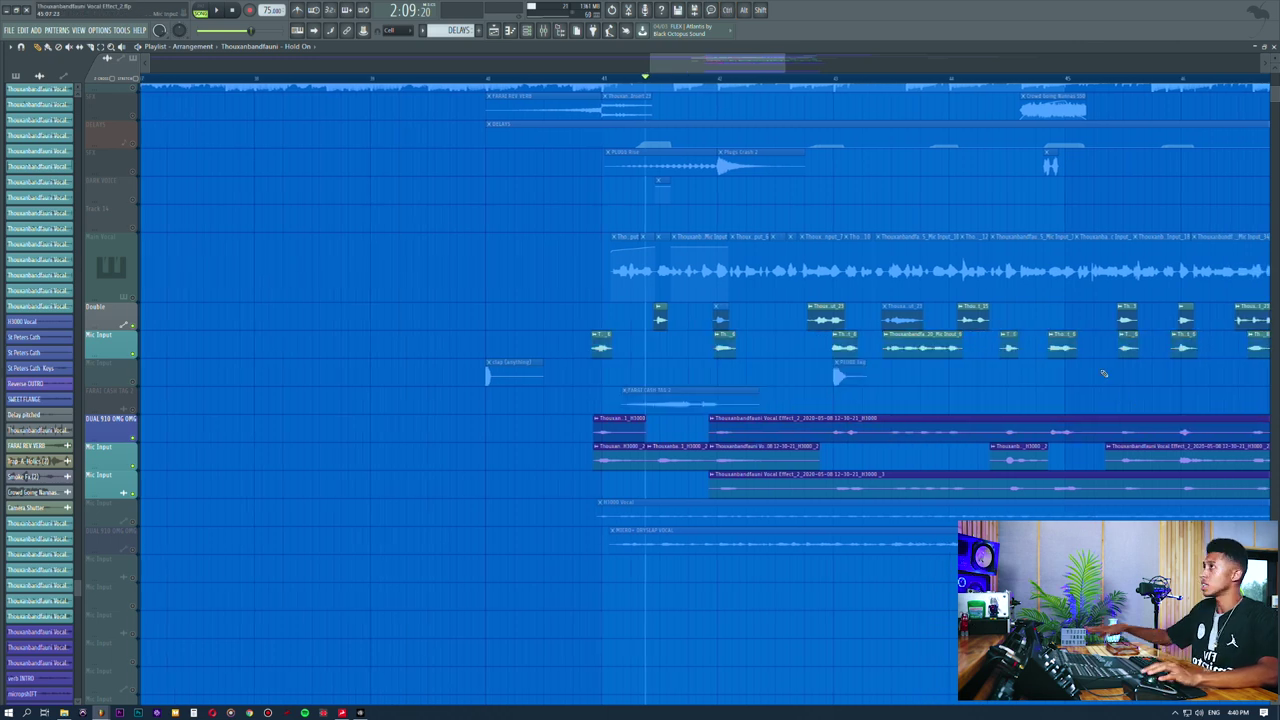
Step: Solo and play the DUAL 910 OMG OMG playlist track, moving playback ahead, and find its active track in the mixer
right_click(134, 437)
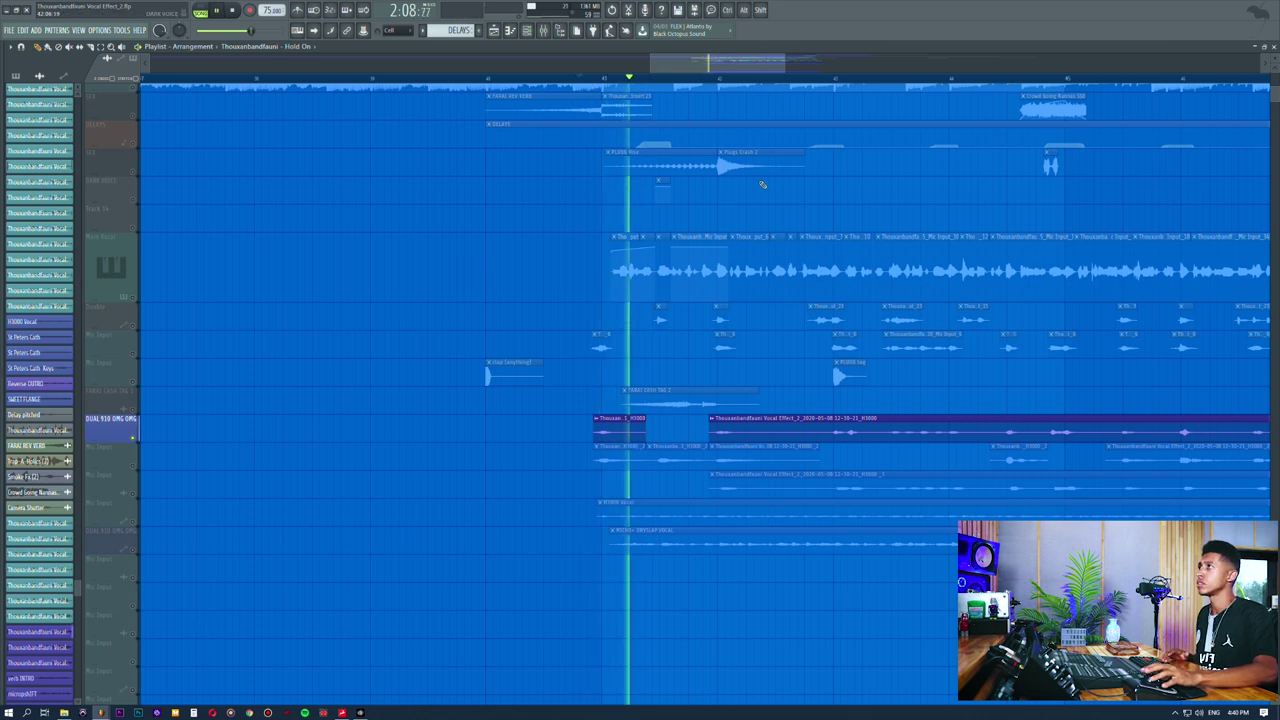
scroll(716, 78, "down", 3)
left_click(788, 80)
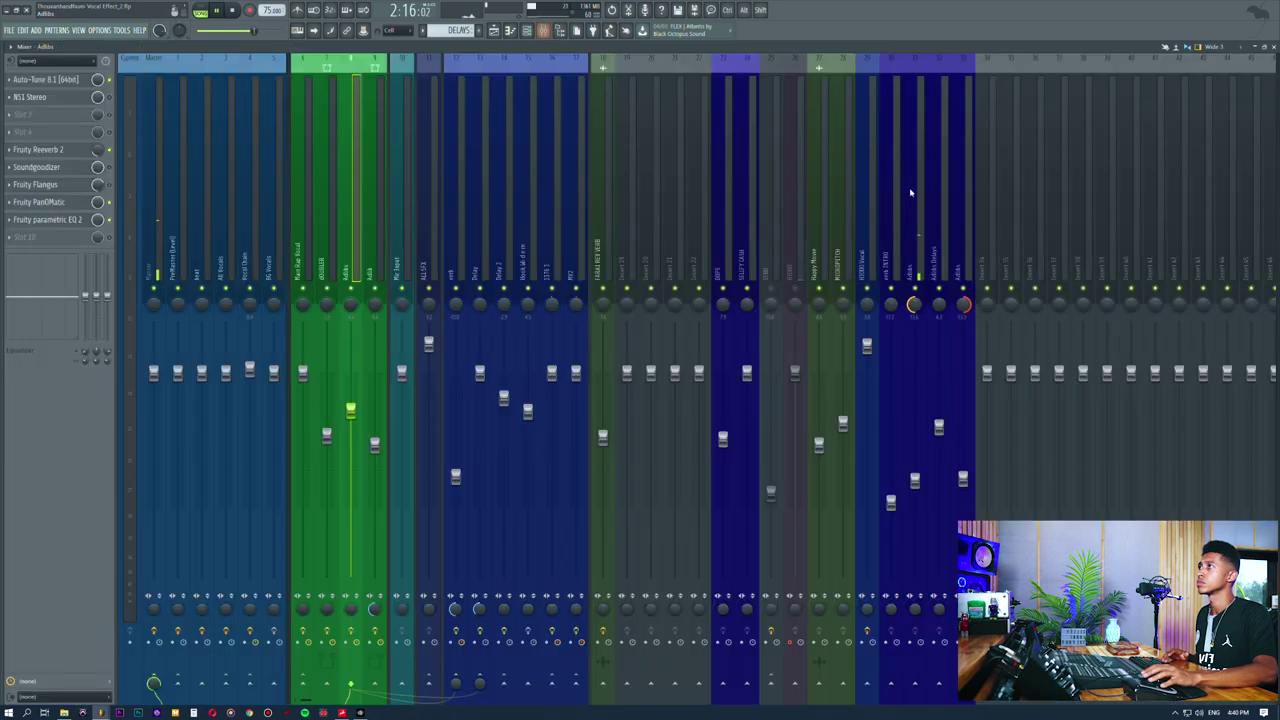
key("F9")
Step: Play DUAL 910 OMG OMG with its two Mic Input tracks unmuted, and select the red-panned Adlibs mixer track
left_click(493, 31)
key("space")
key("space")
left_click(543, 31)
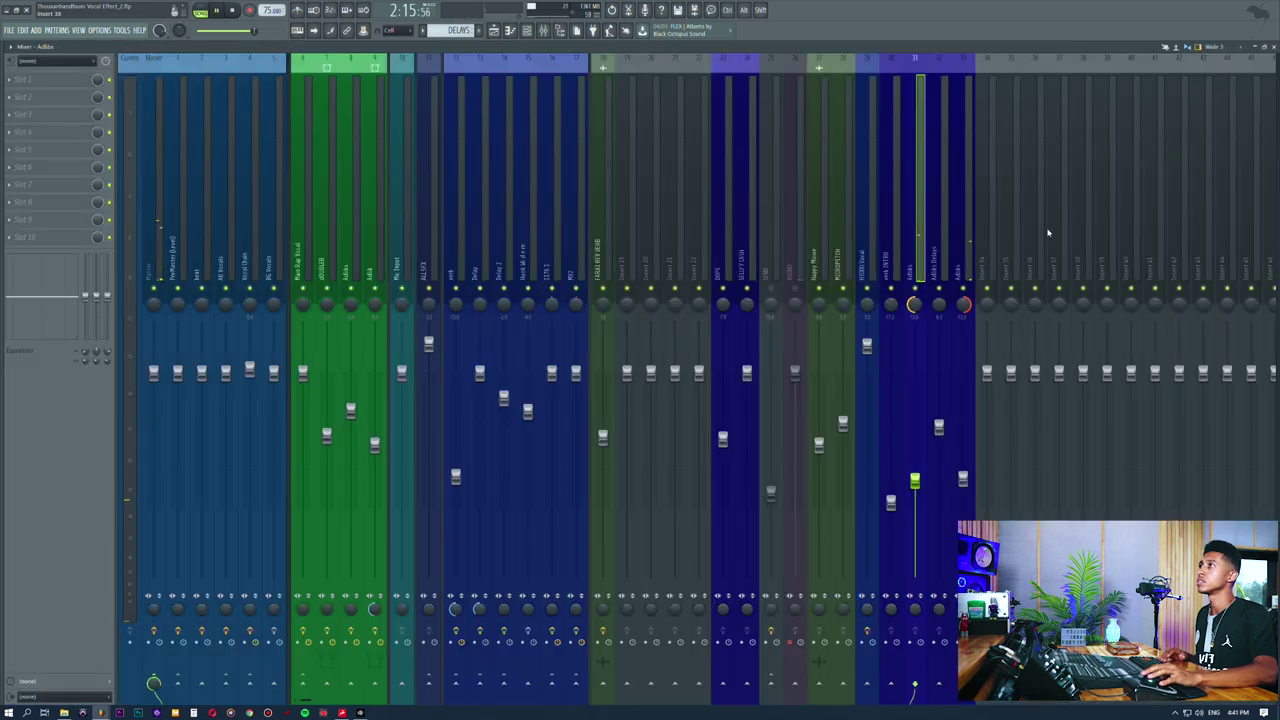
left_click(960, 225)
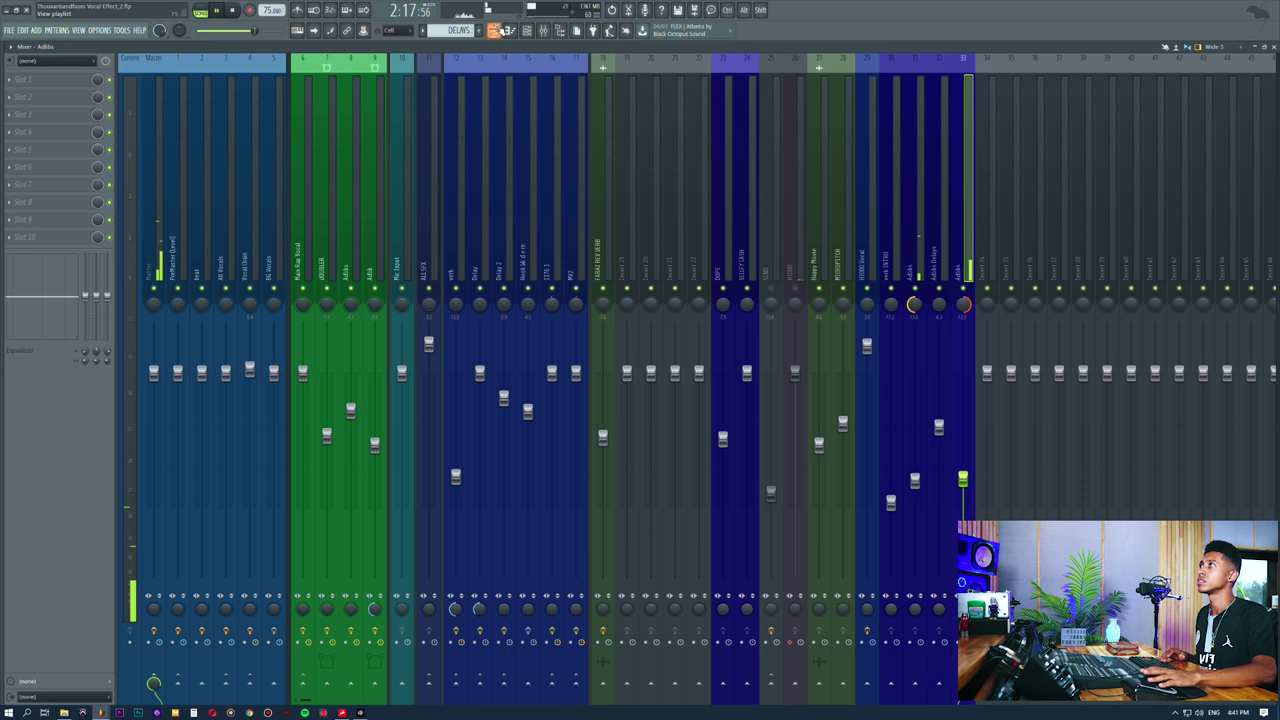
Step: Restart playback of the three adlib tracks from bar 44 and select the Adlibs Delays track in the mixer
left_click(493, 31)
key("space")
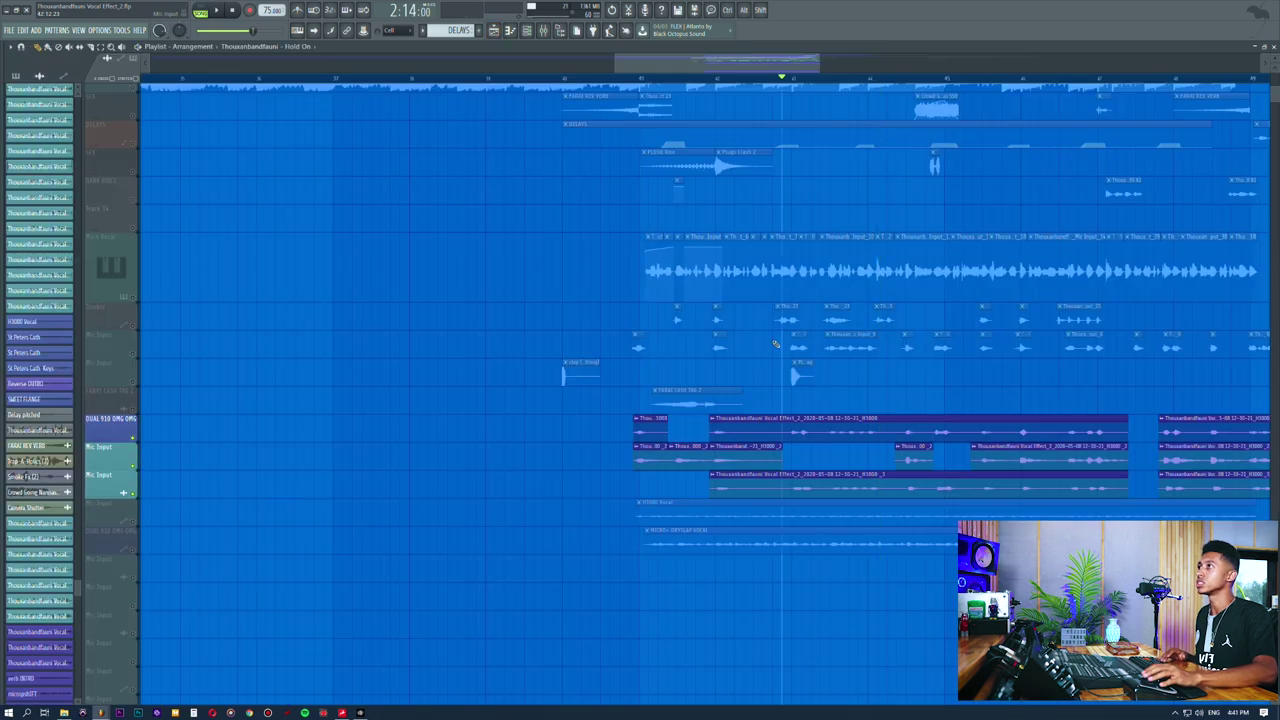
left_click(876, 83)
key("space")
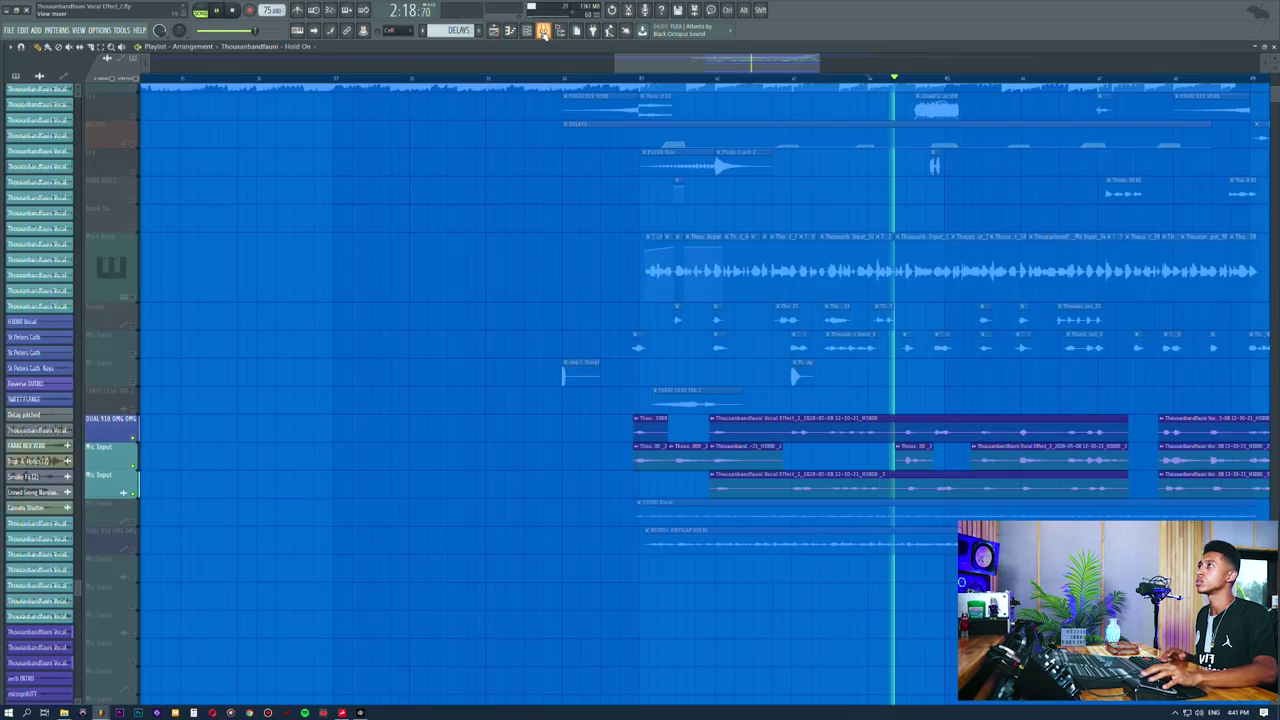
key("F9")
left_click(928, 261)
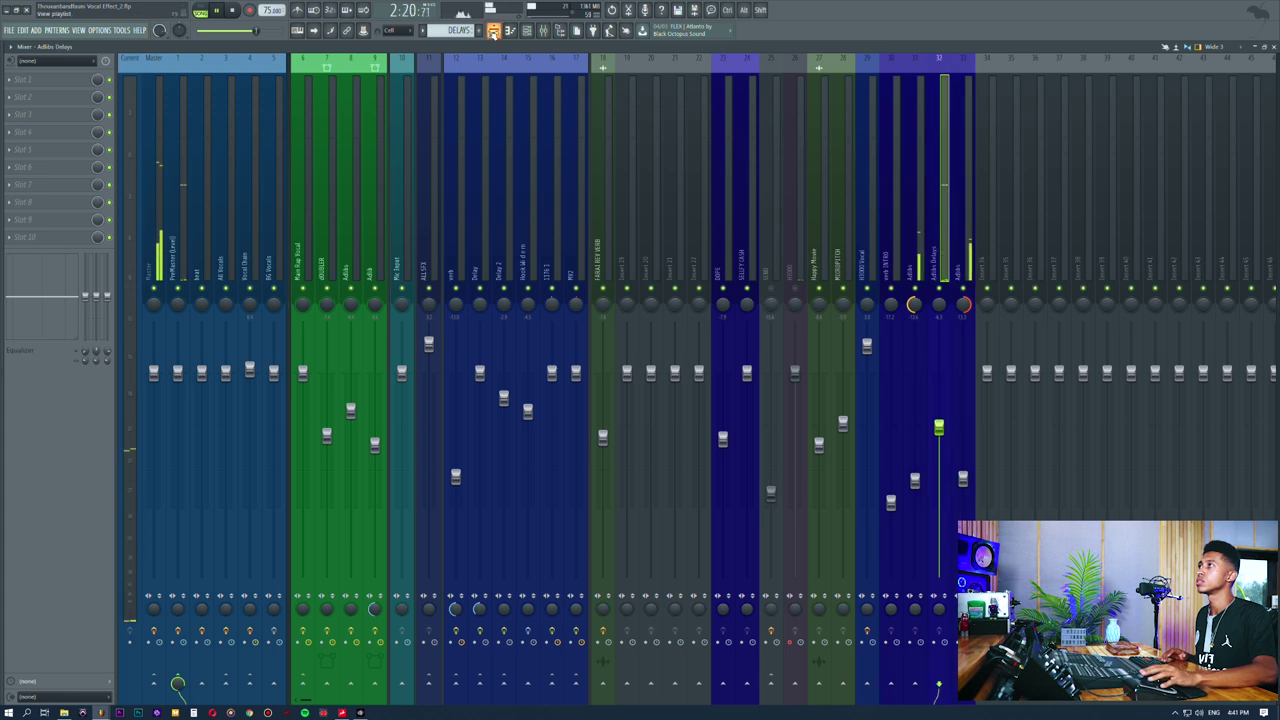
Step: Unmute the BEAT track in the playlist, audition it together with the adlib tracks, and return to the mixer
left_click(493, 31)
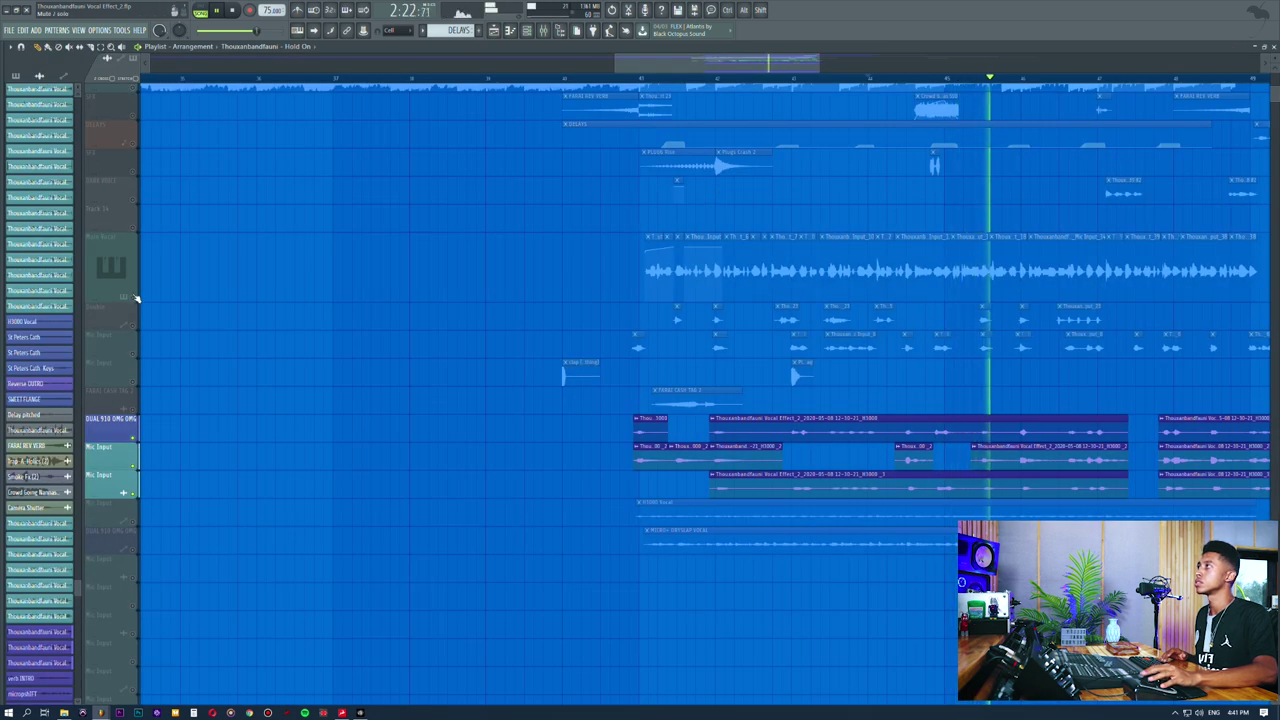
scroll(214, 209, "up", 1)
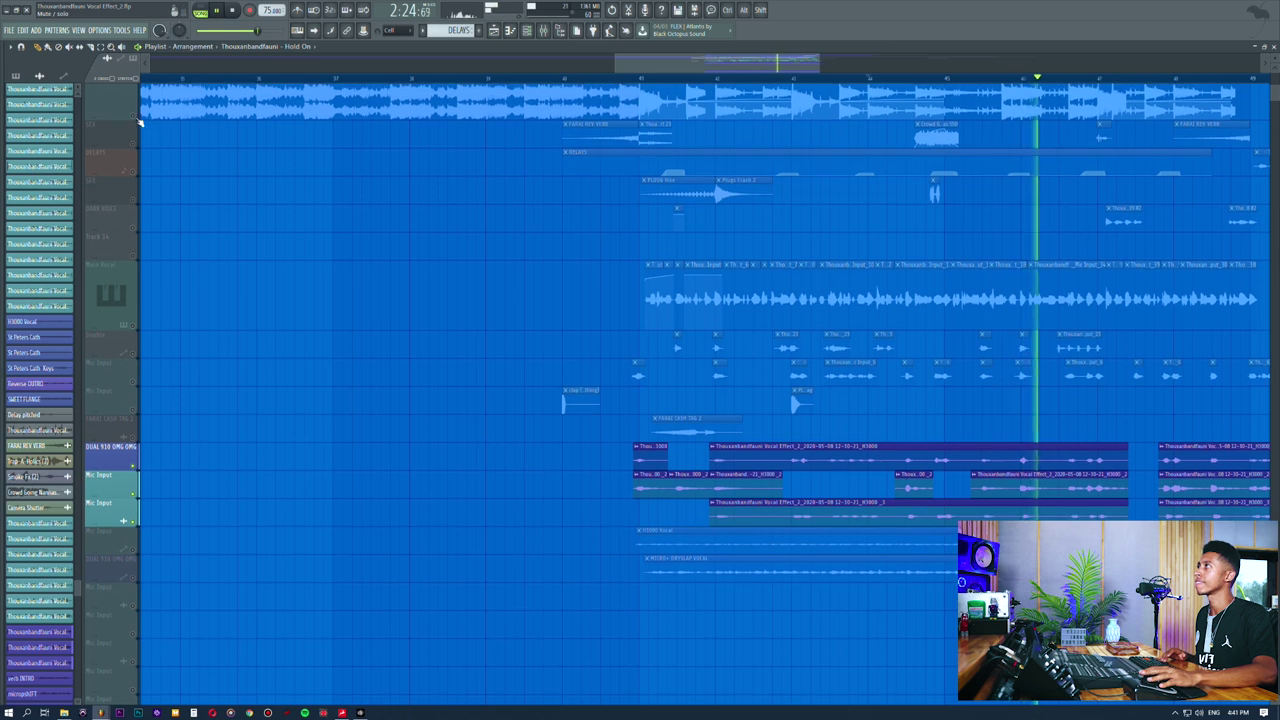
left_click(133, 116)
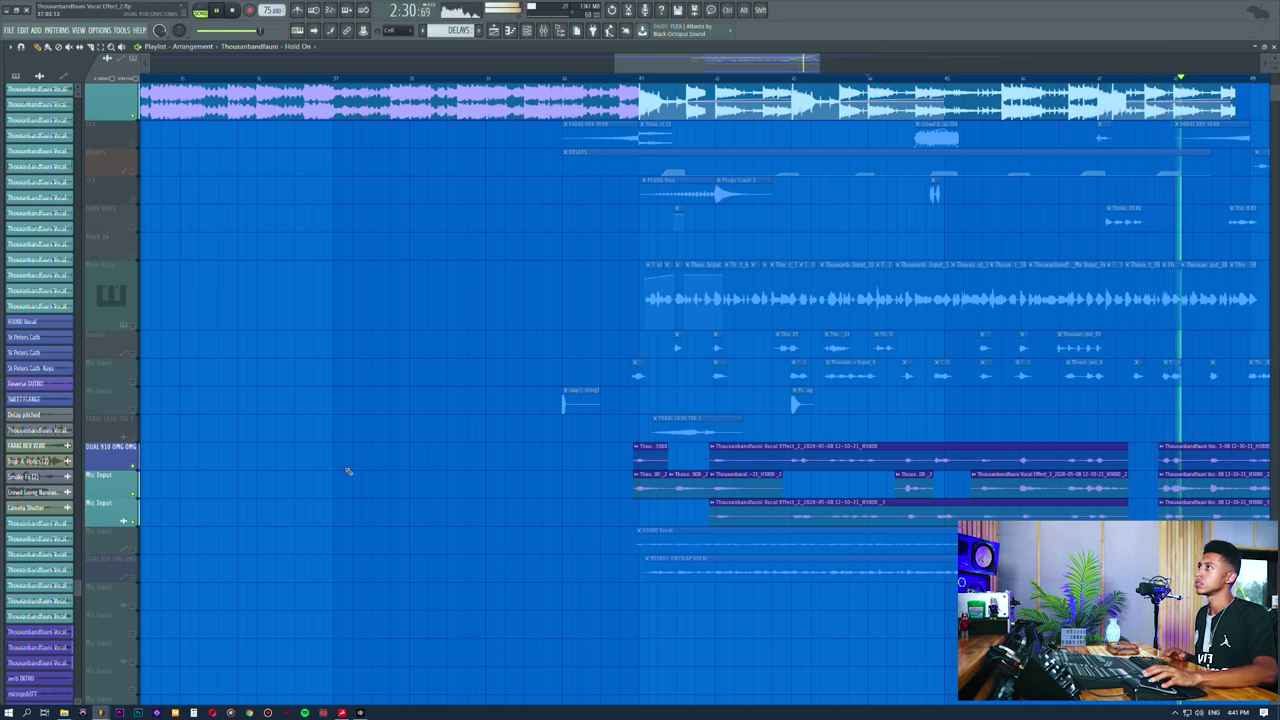
left_click(553, 33)
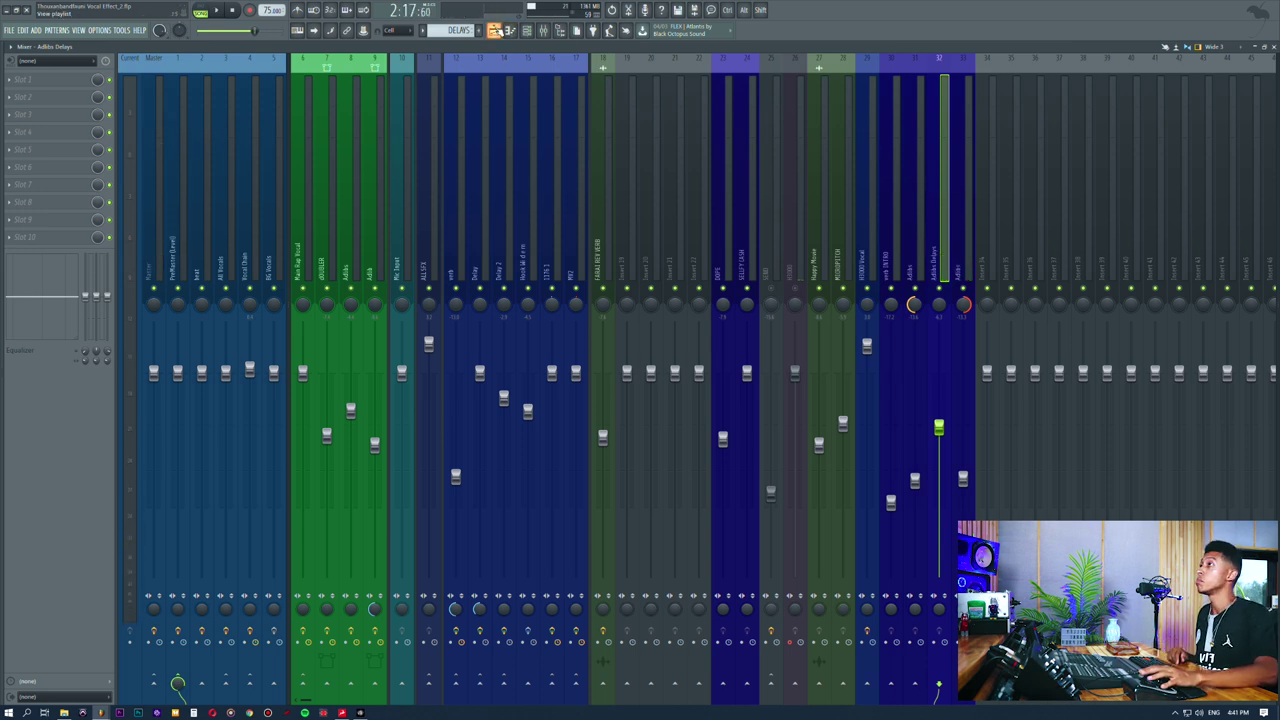
Step: Solo the Mic Input track holding the H3000 Vocal clip and play it from just before bar 41
left_click(495, 31)
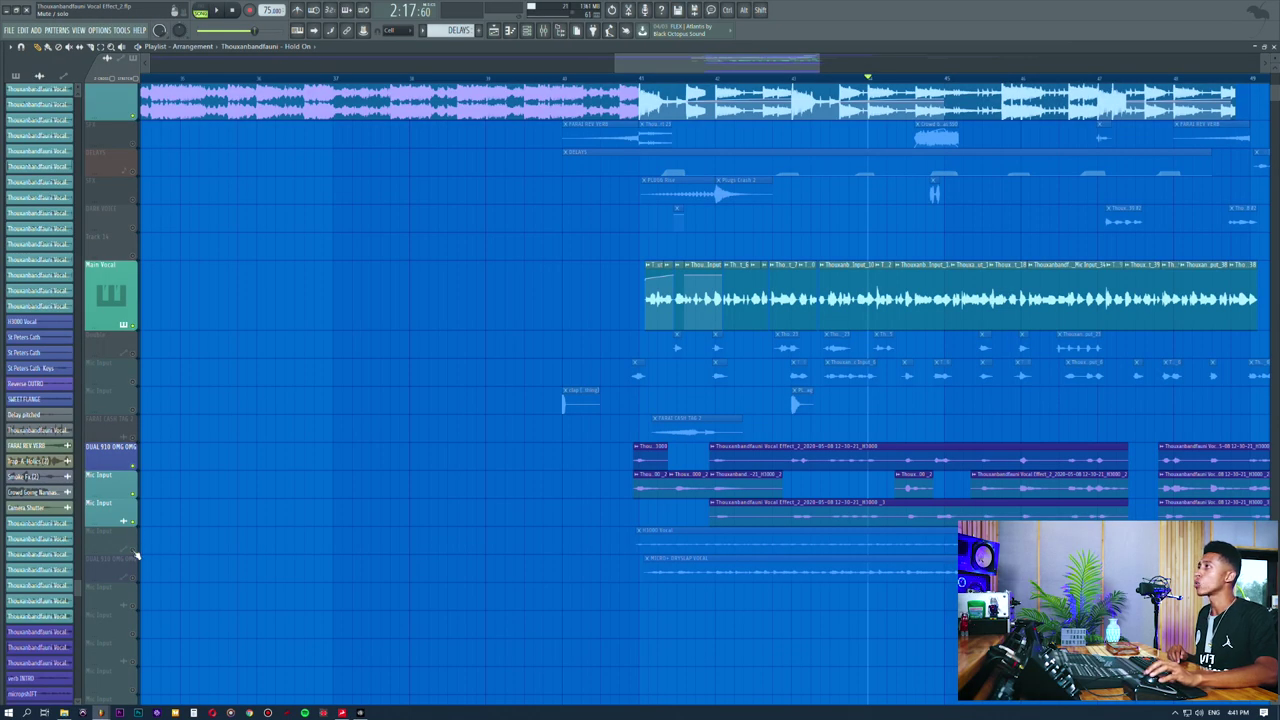
left_click(136, 554)
left_click(635, 80)
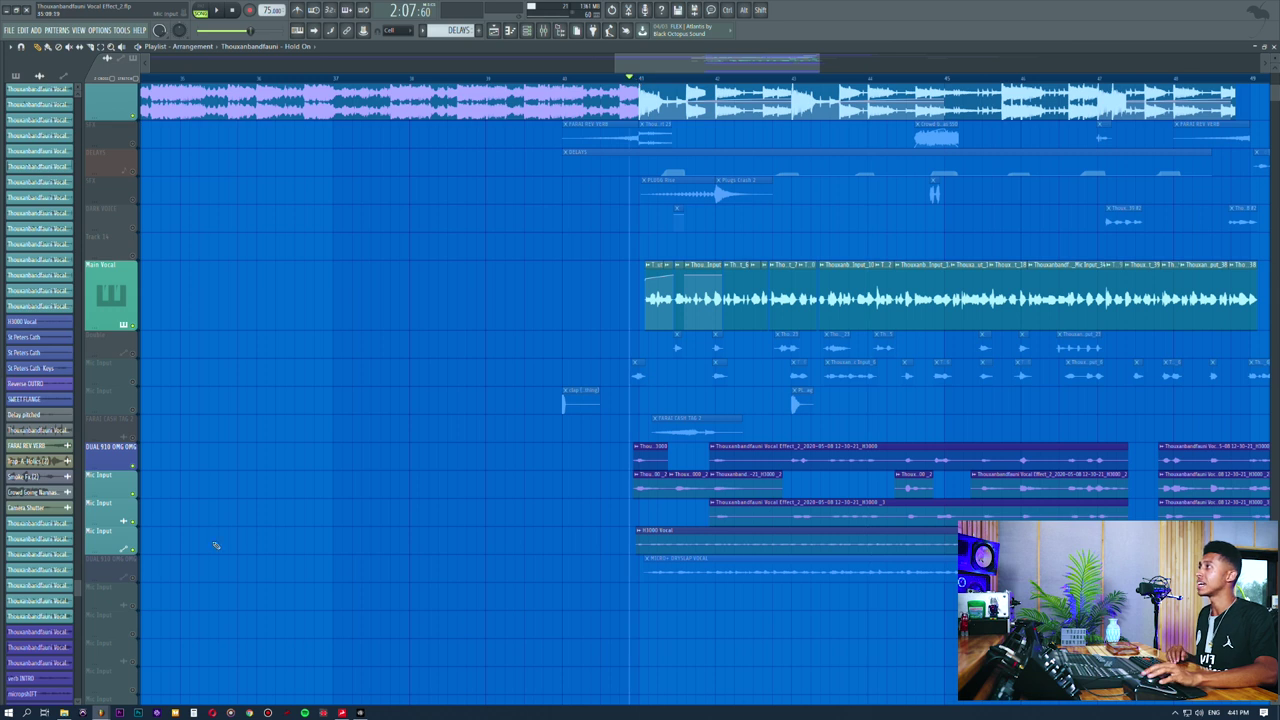
right_click(136, 554)
key("space")
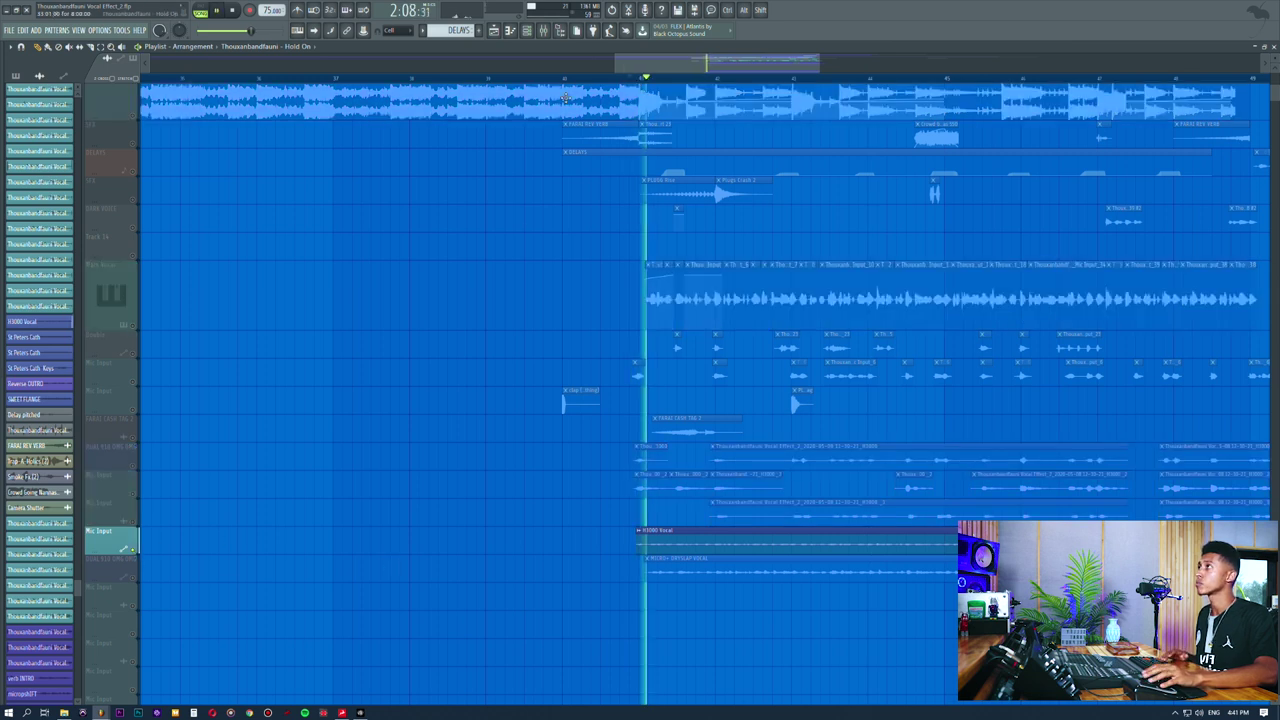
Step: Inspect the curve of the H3000 Vocal mixer track's FabFilter Pro-Q 3 during playback and close the equalizer
left_click(544, 31)
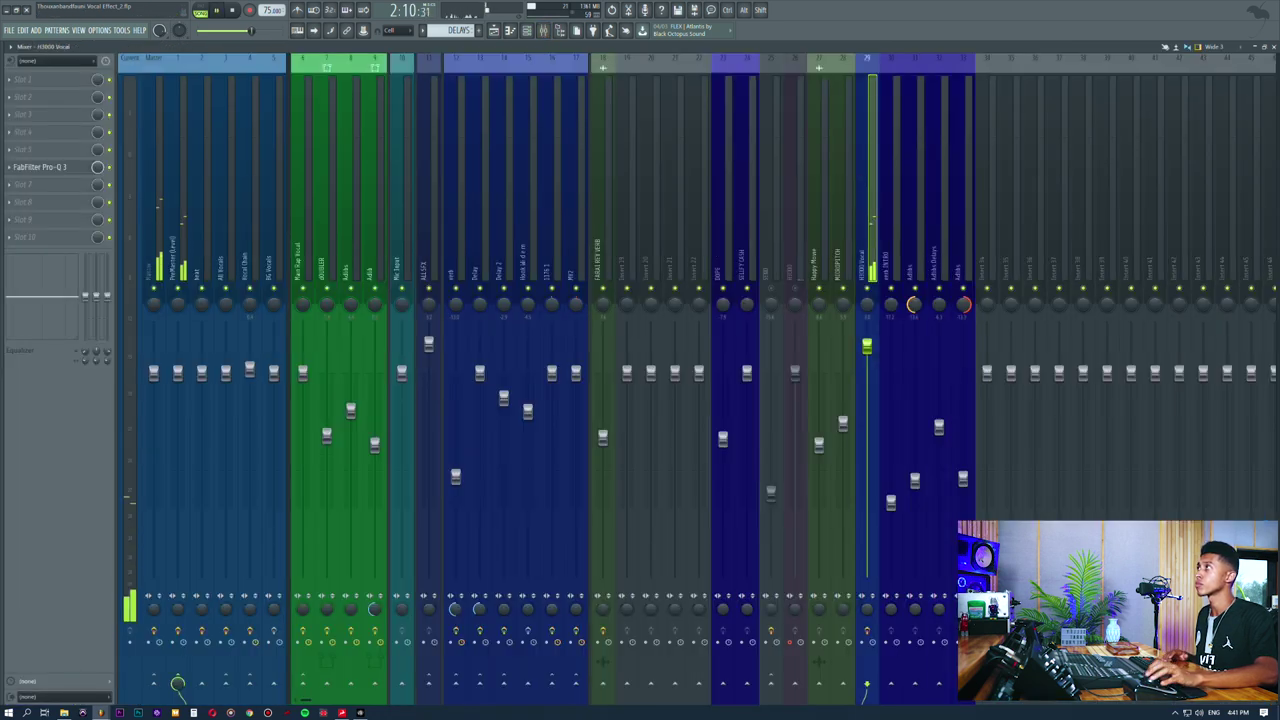
left_click(62, 170)
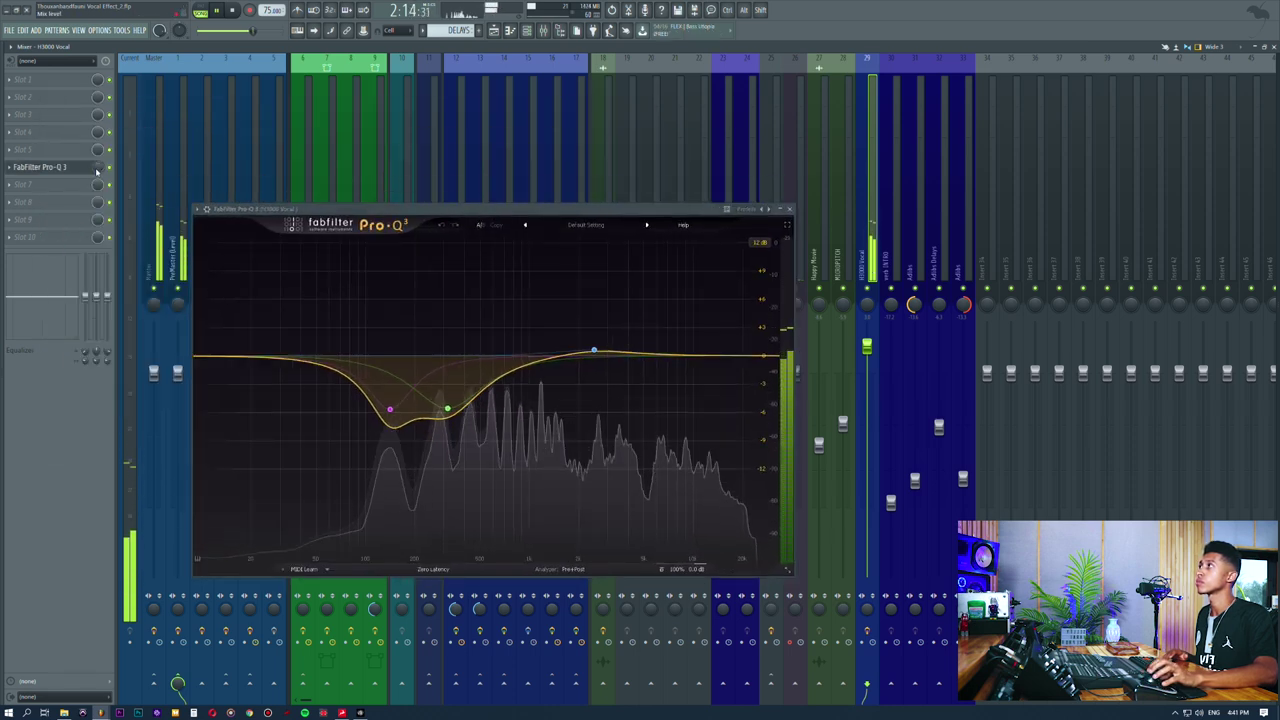
left_click(789, 208)
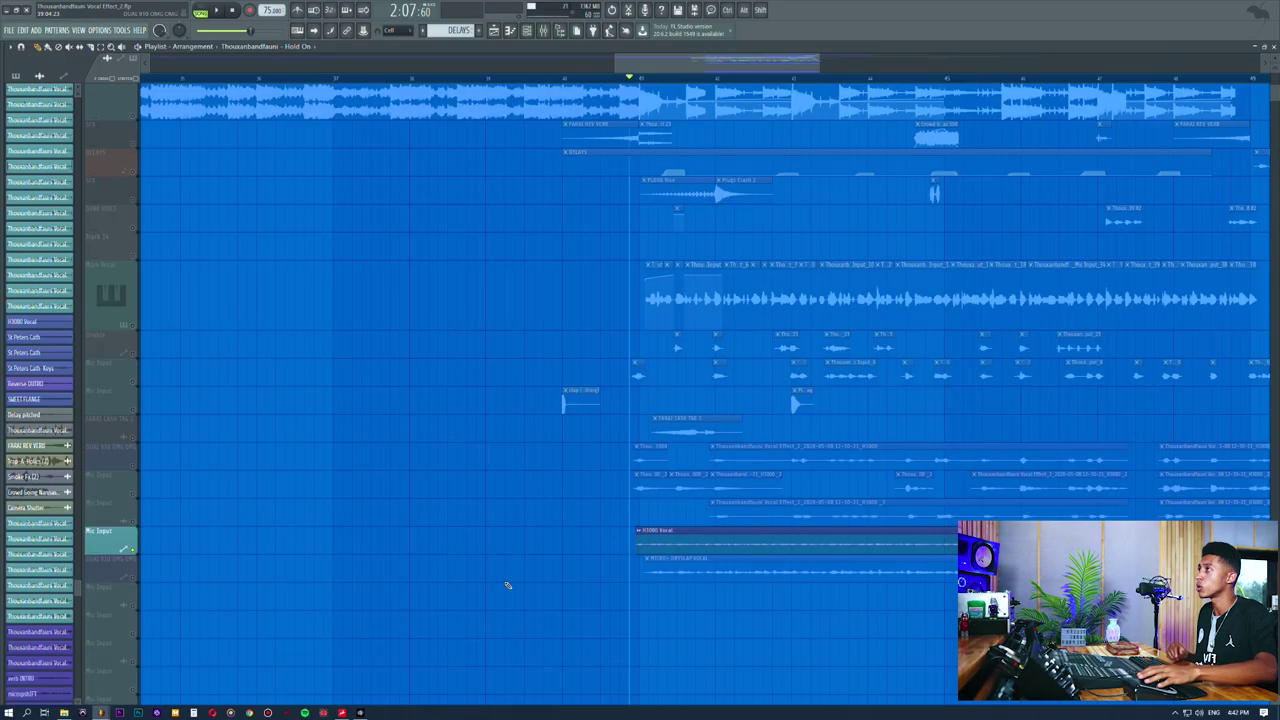
Step: Solo the lower DUAL 910 OMG OMG track holding the MICRO+ vocal clip and play it from just before bar 41
left_click(136, 578)
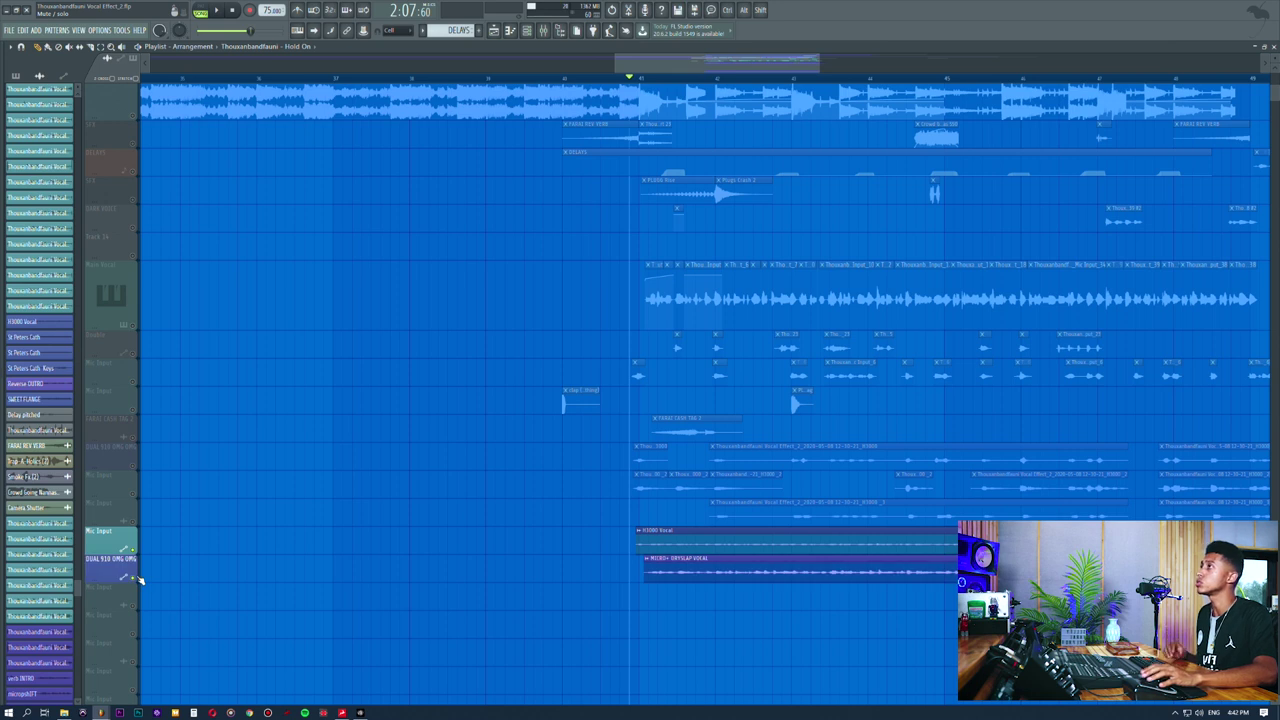
left_click(138, 553)
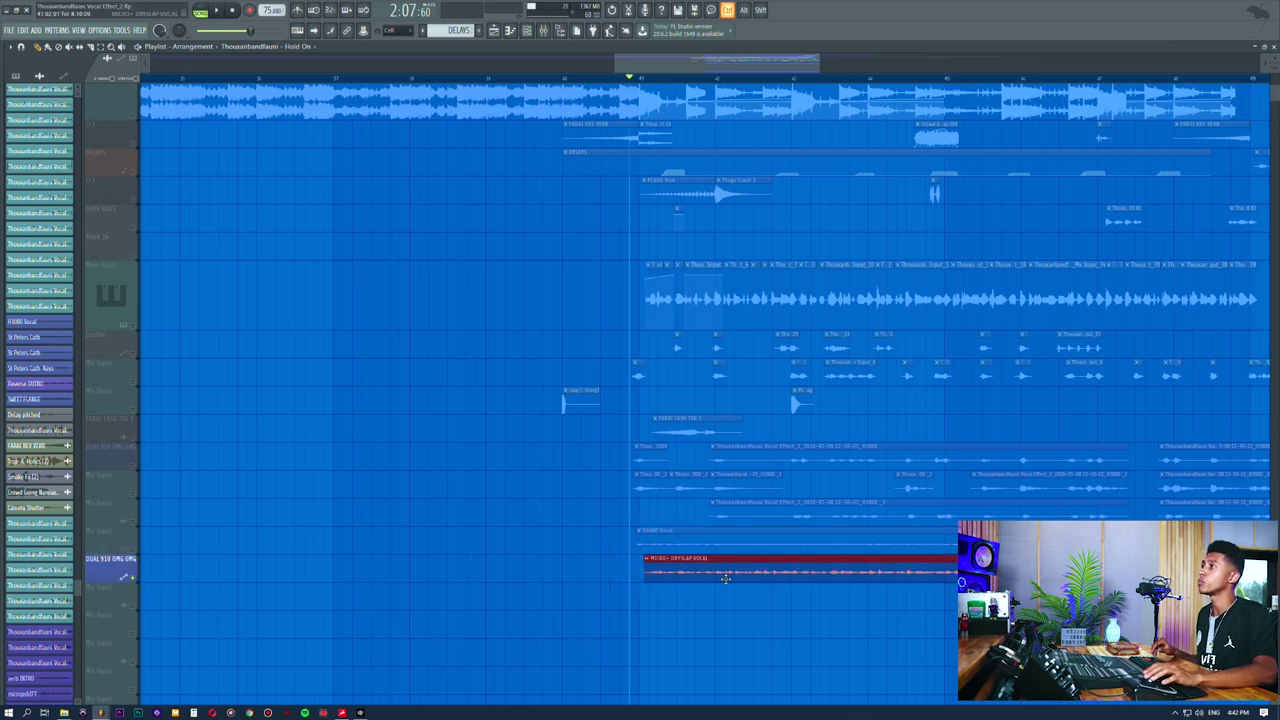
key("space")
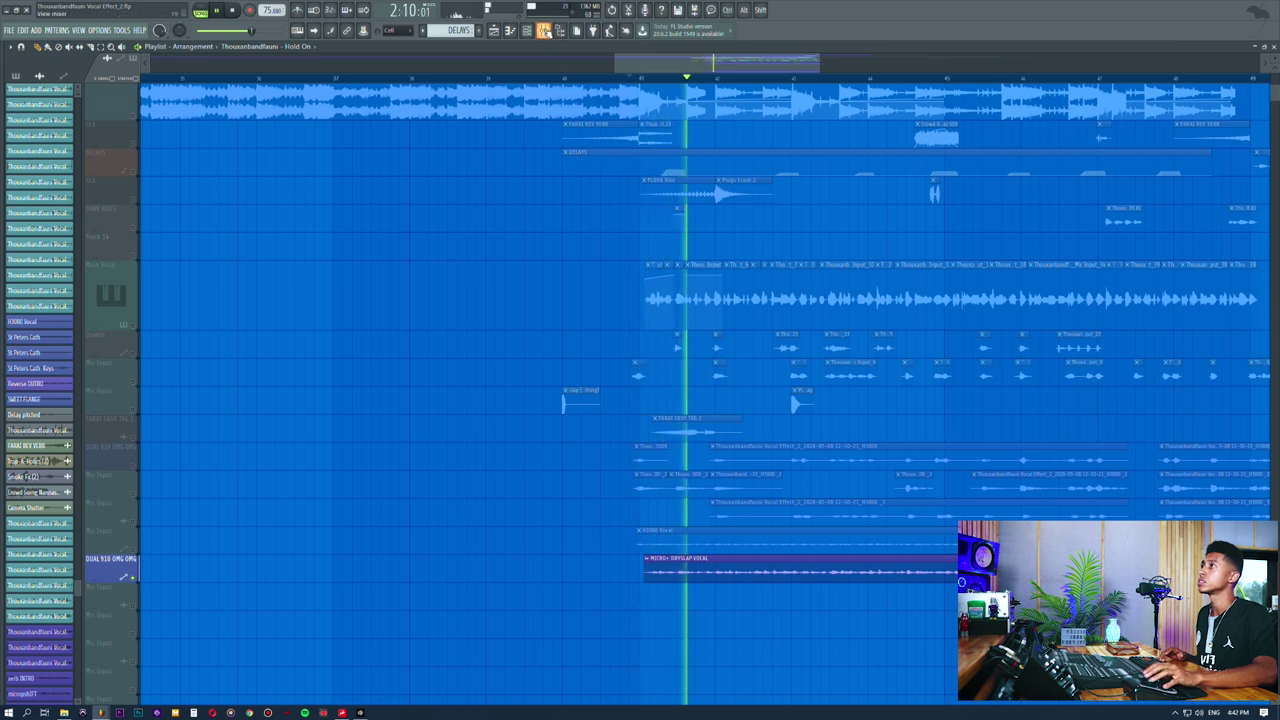
Step: Try a louder level on the verb INTRO mixer track during playback, bring its fader back down and stop playback
left_click(543, 31)
left_click(891, 503)
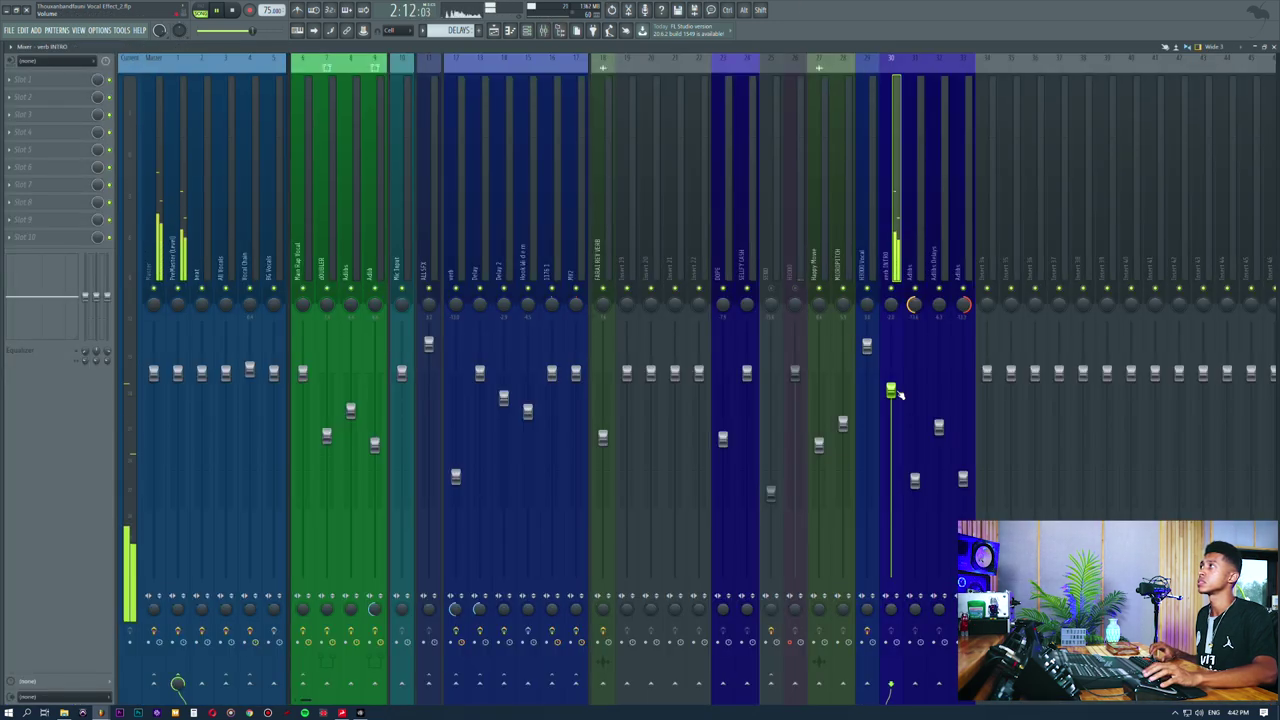
key("space")
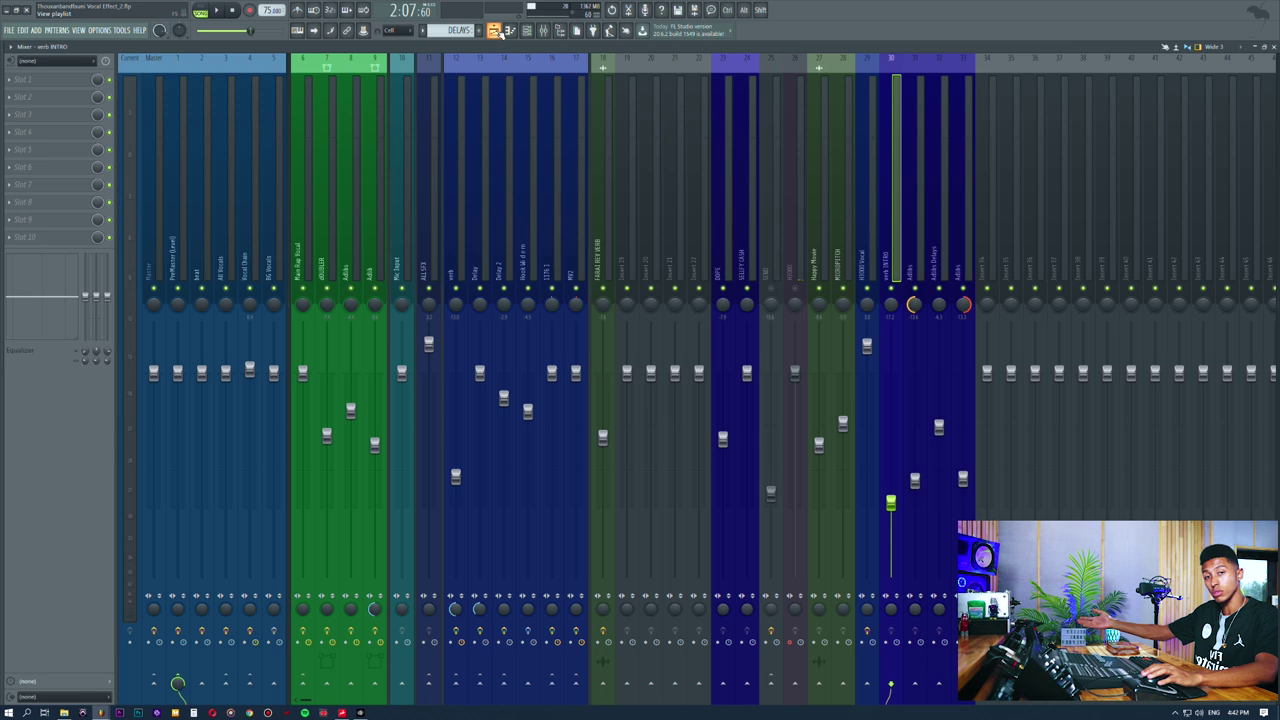
Step: Unmute the Main Vocal track and the H3000 Vocal clip's track in the playlist and audition them with the MICRO+ vocal layer
left_click(495, 31)
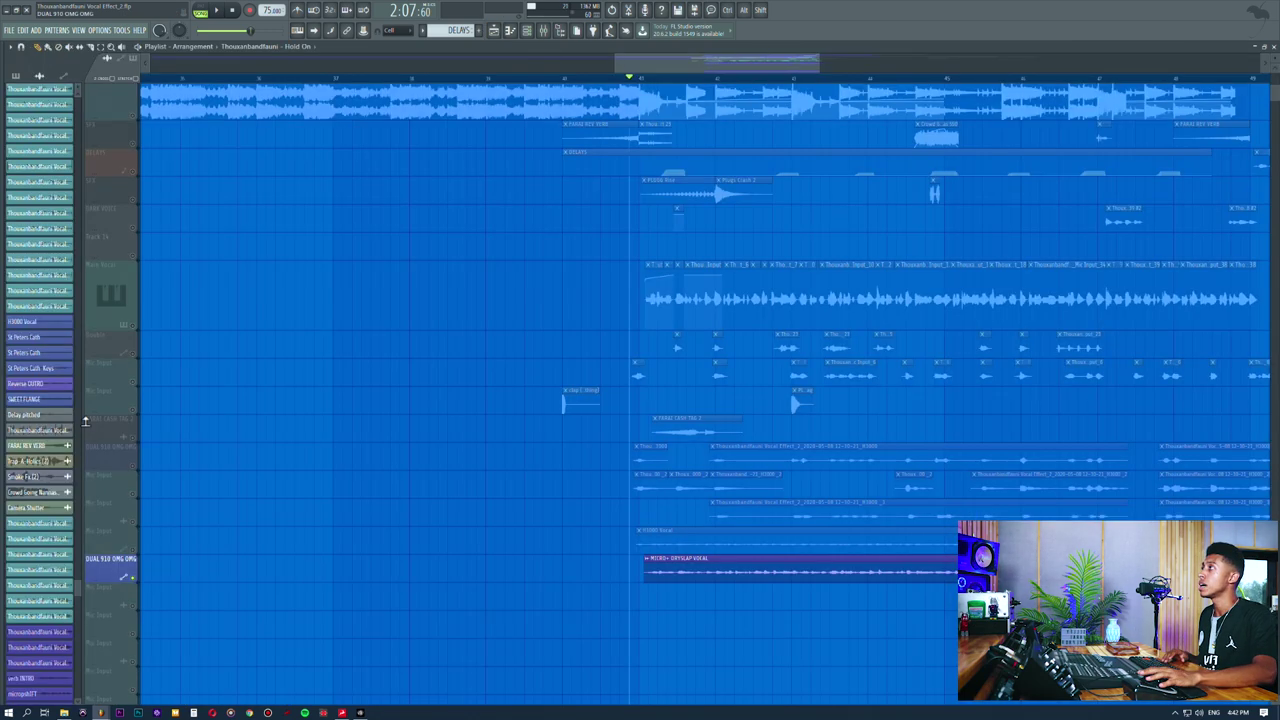
left_click(125, 325)
left_click(131, 545)
key("space")
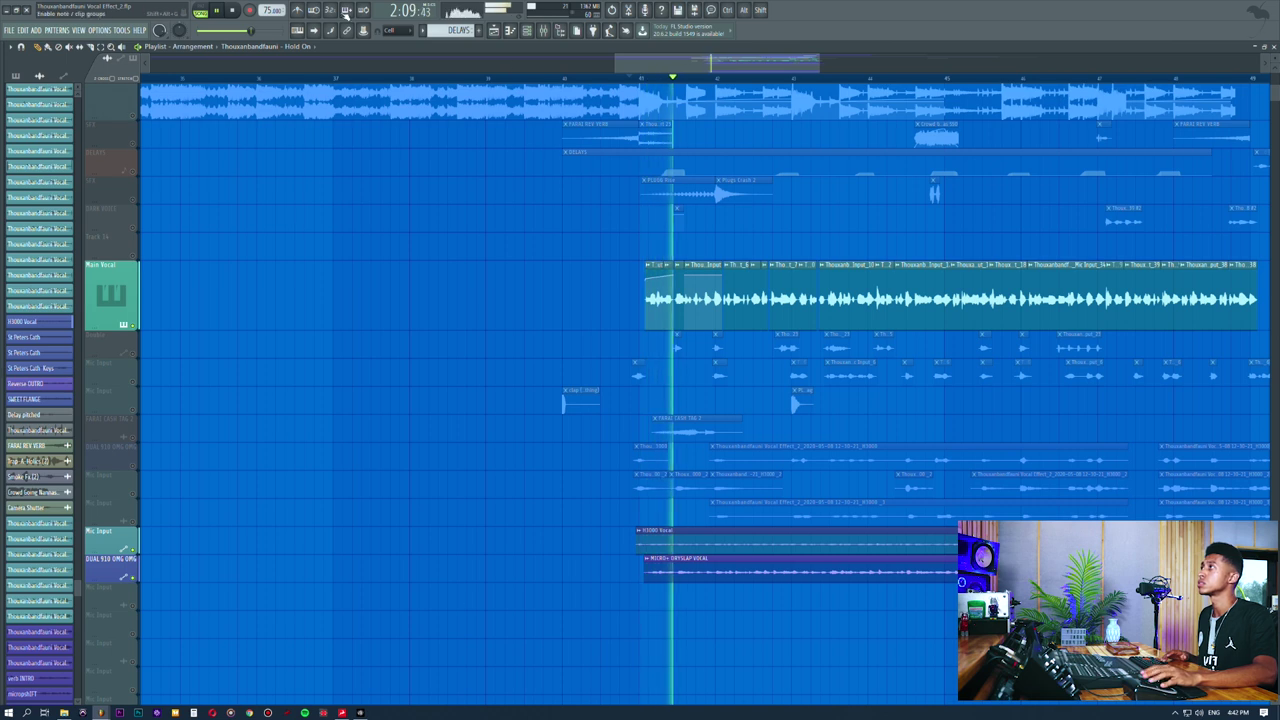
key("space")
Step: Unmute the Love Philter - Mix level automation track and play the layered vocals from just after the start of bar 42
scroll(799, 152, "up", 2)
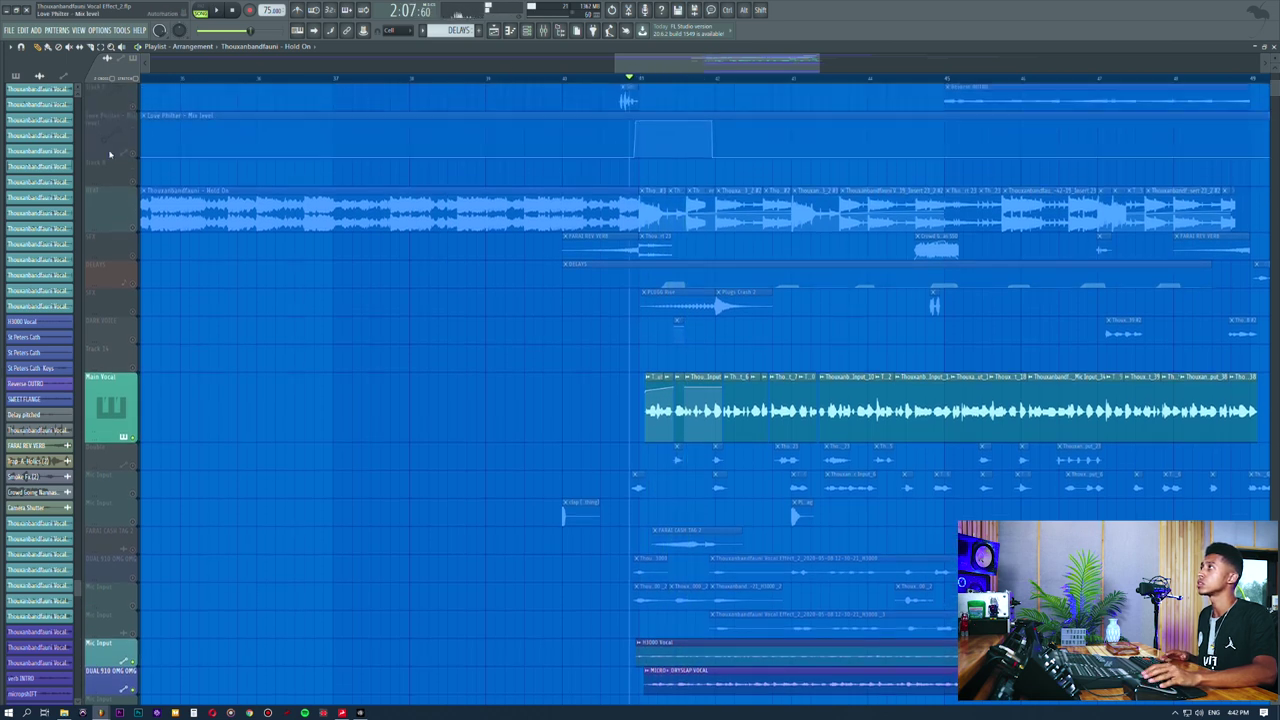
left_click(132, 153)
left_click(731, 80)
key("space")
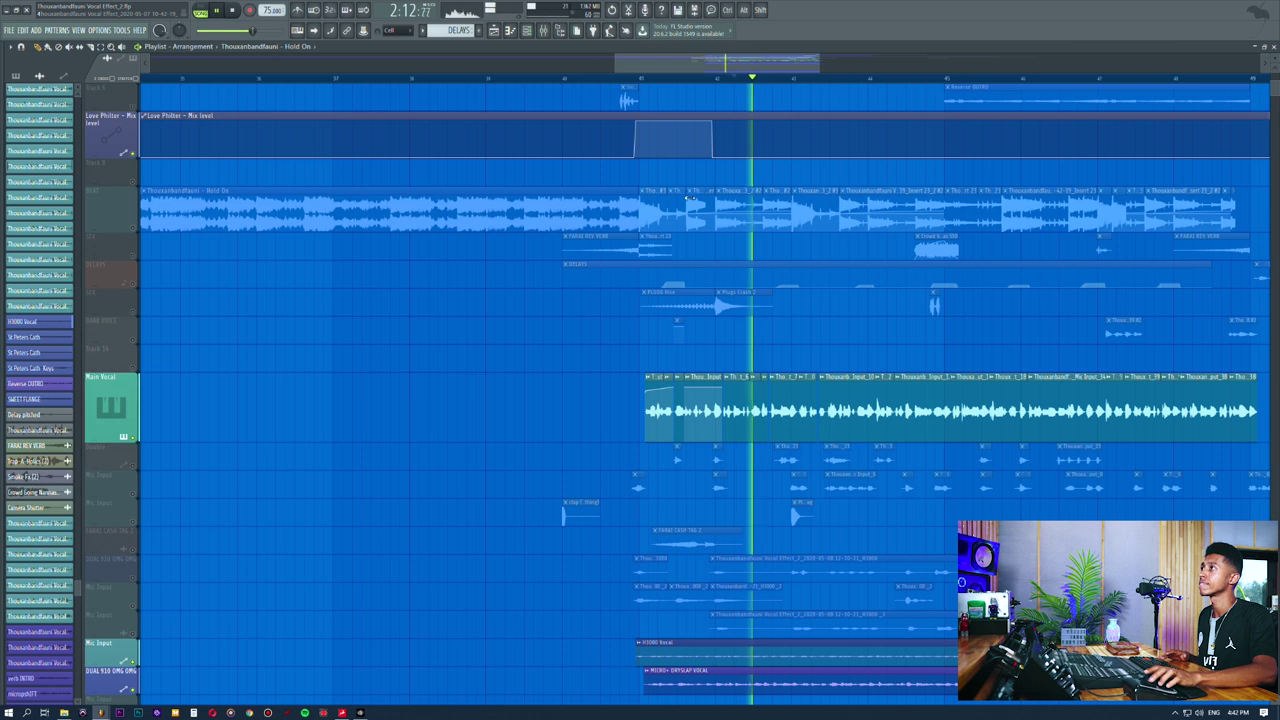
Step: Unmute all playlist tracks and look over the full arrangement's clips up to bar 49 and beyond during playback
scroll(357, 171, "down", 4)
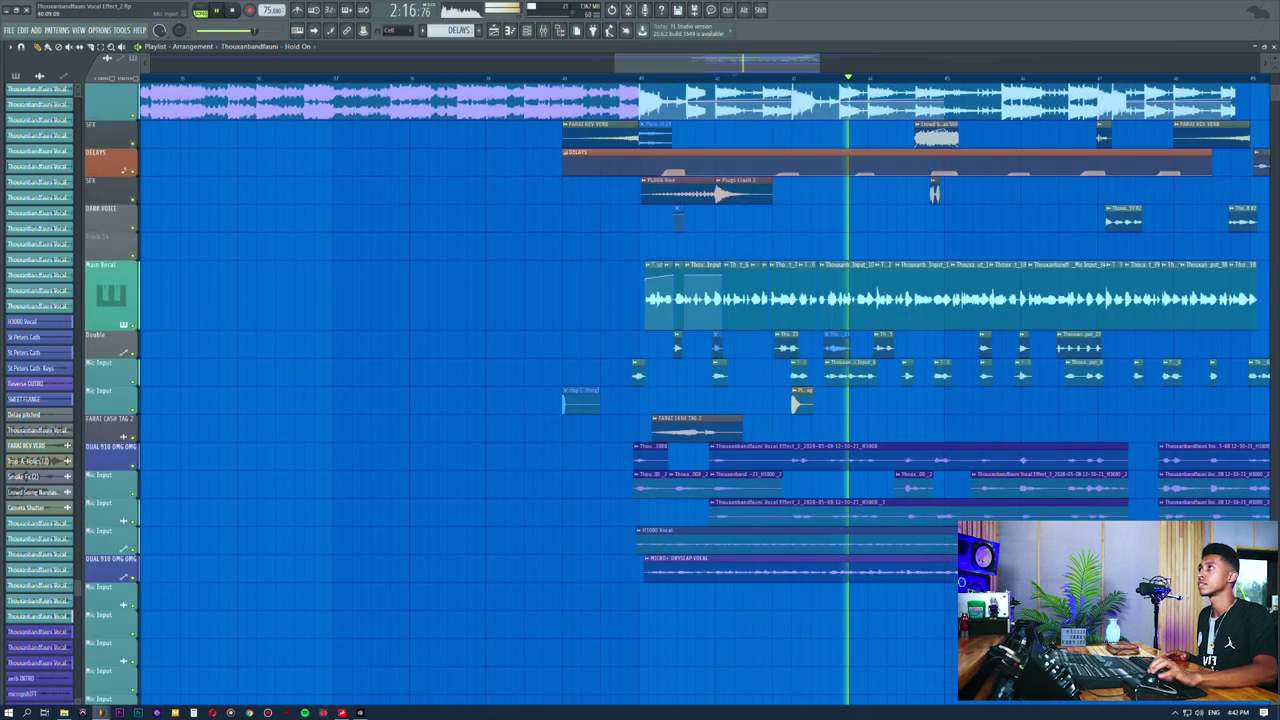
scroll(890, 201, "up", 8)
left_click_drag(777, 66, 847, 62)
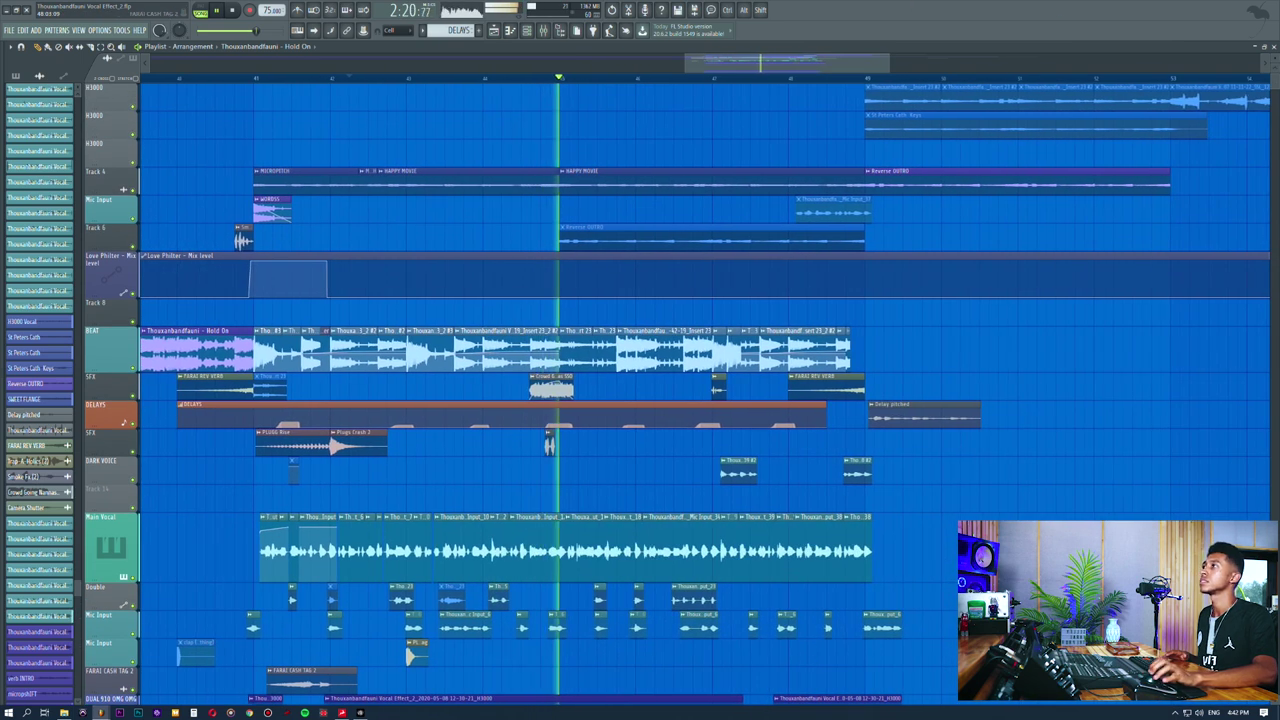
scroll(994, 437, "down", 2)
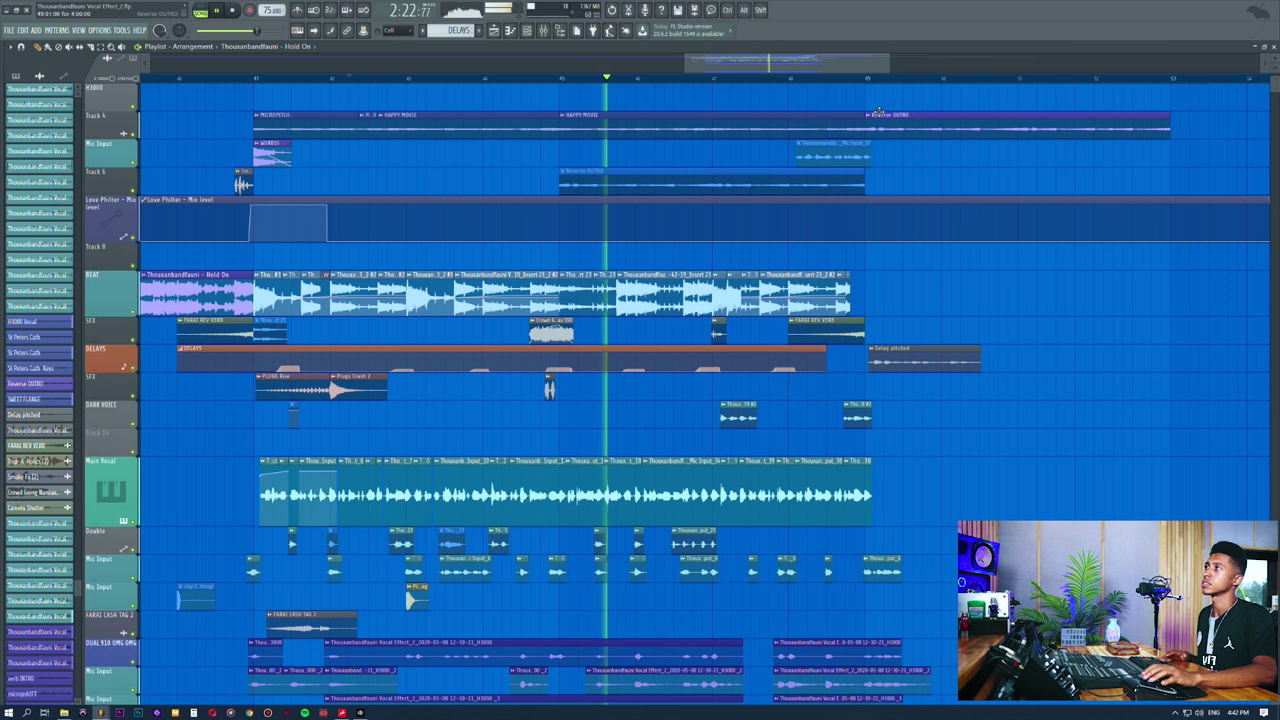
scroll(1268, 84, "down", 3)
key("space")
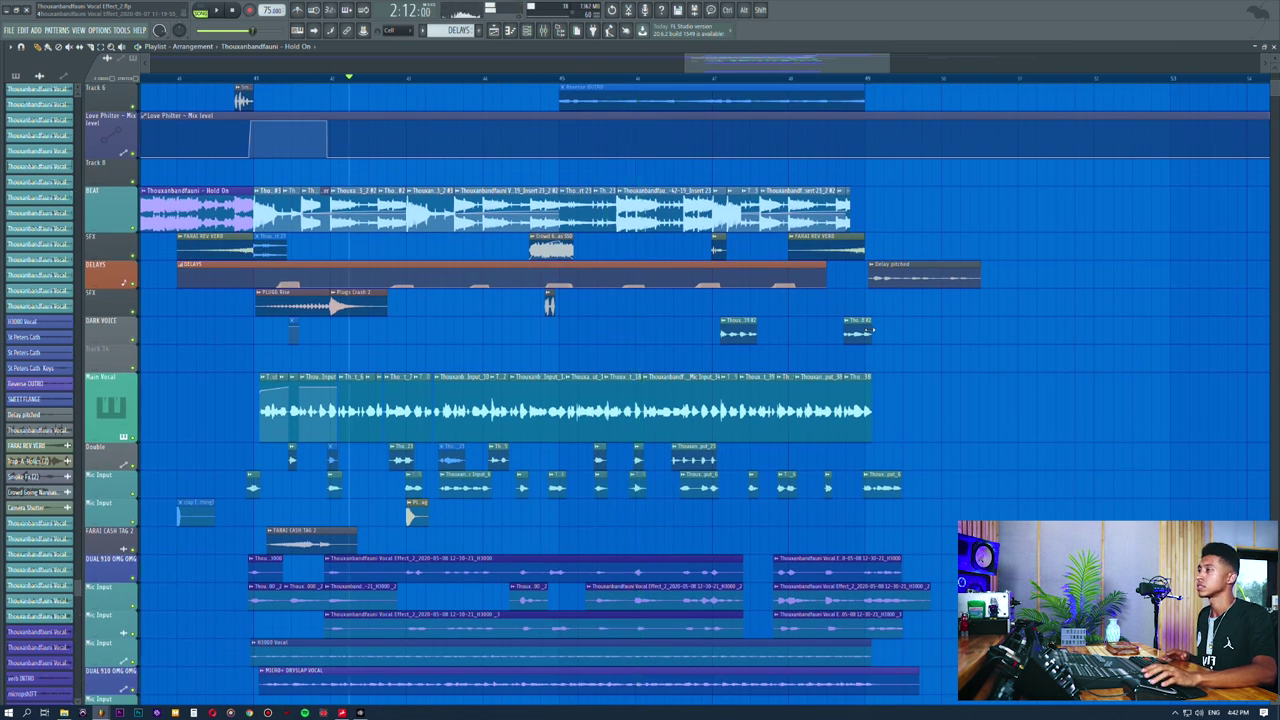
Step: Solo the BEAT track, play it from just after the start of bar 42 and clear the selection of its clips
scroll(1001, 356, "up", 5)
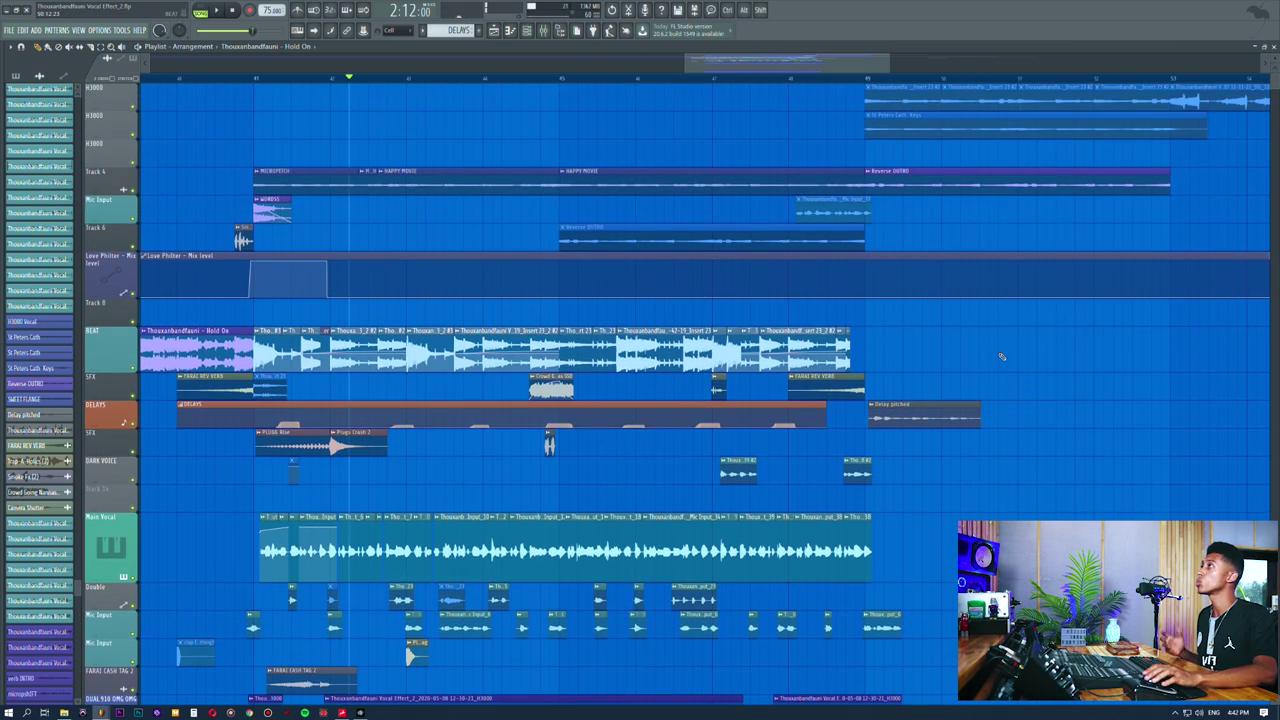
left_click(307, 337)
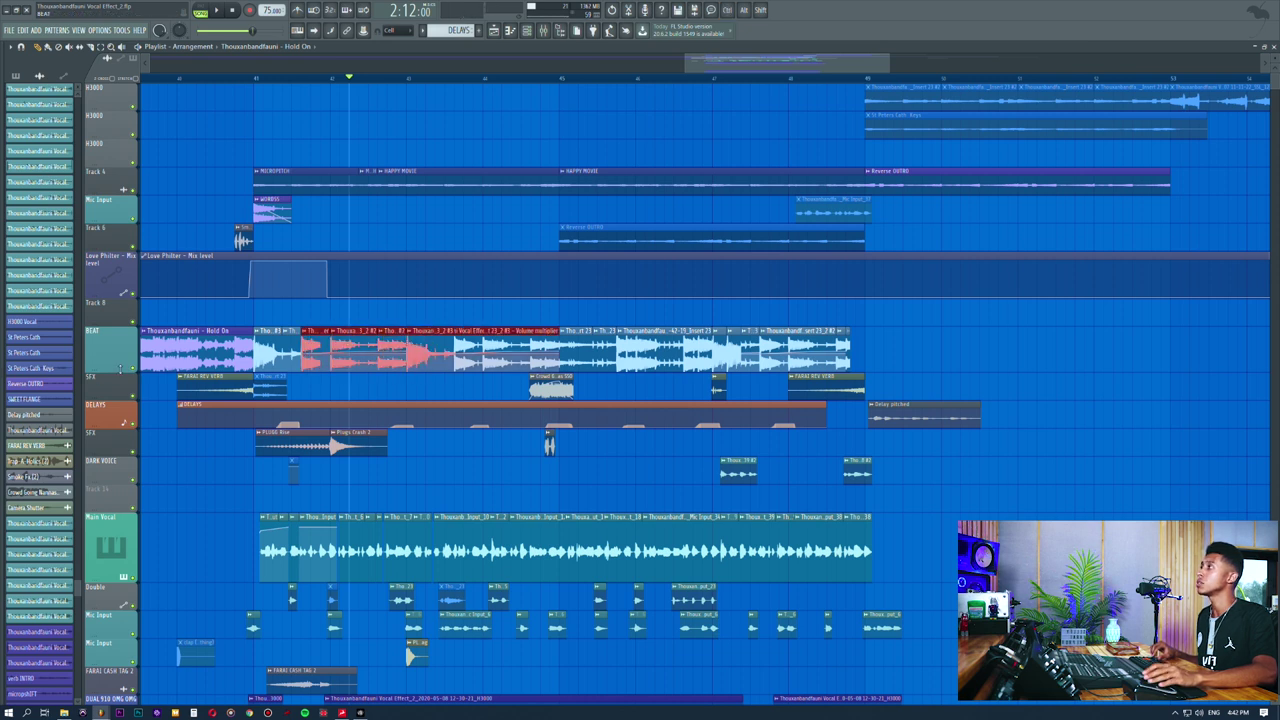
right_click(134, 369)
key("space")
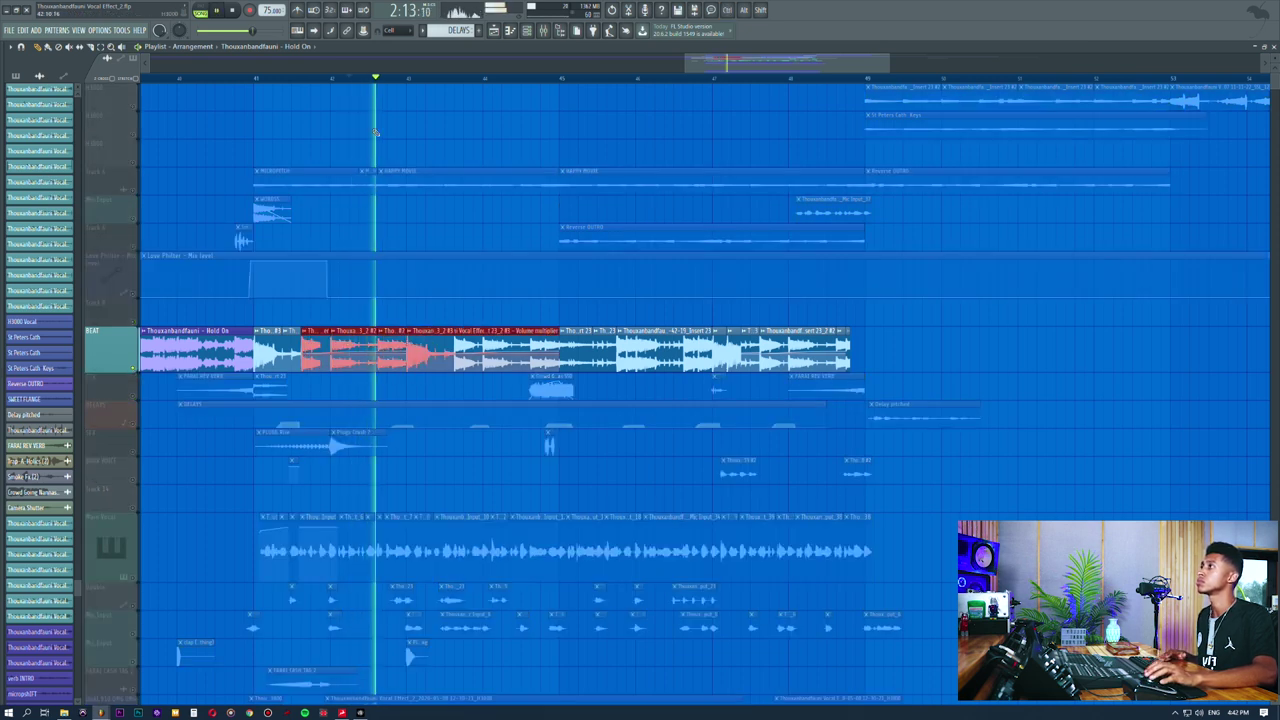
left_click(397, 295, "ctrl")
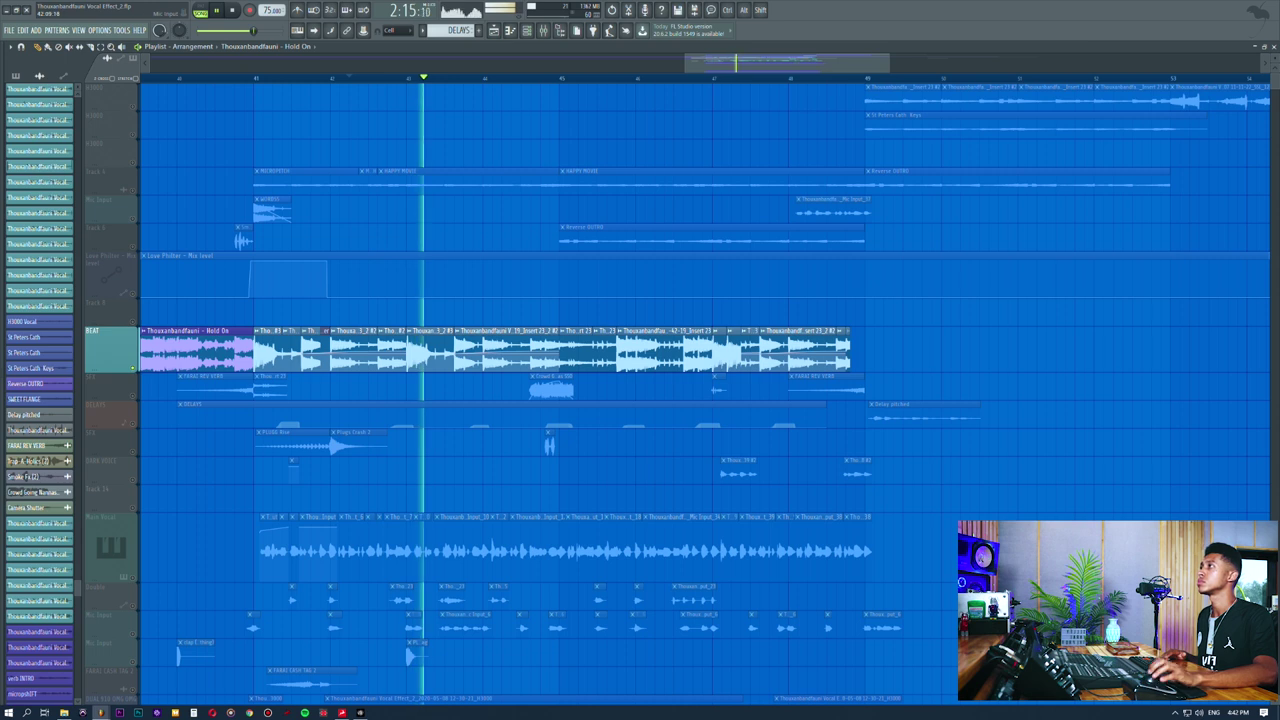
key("space")
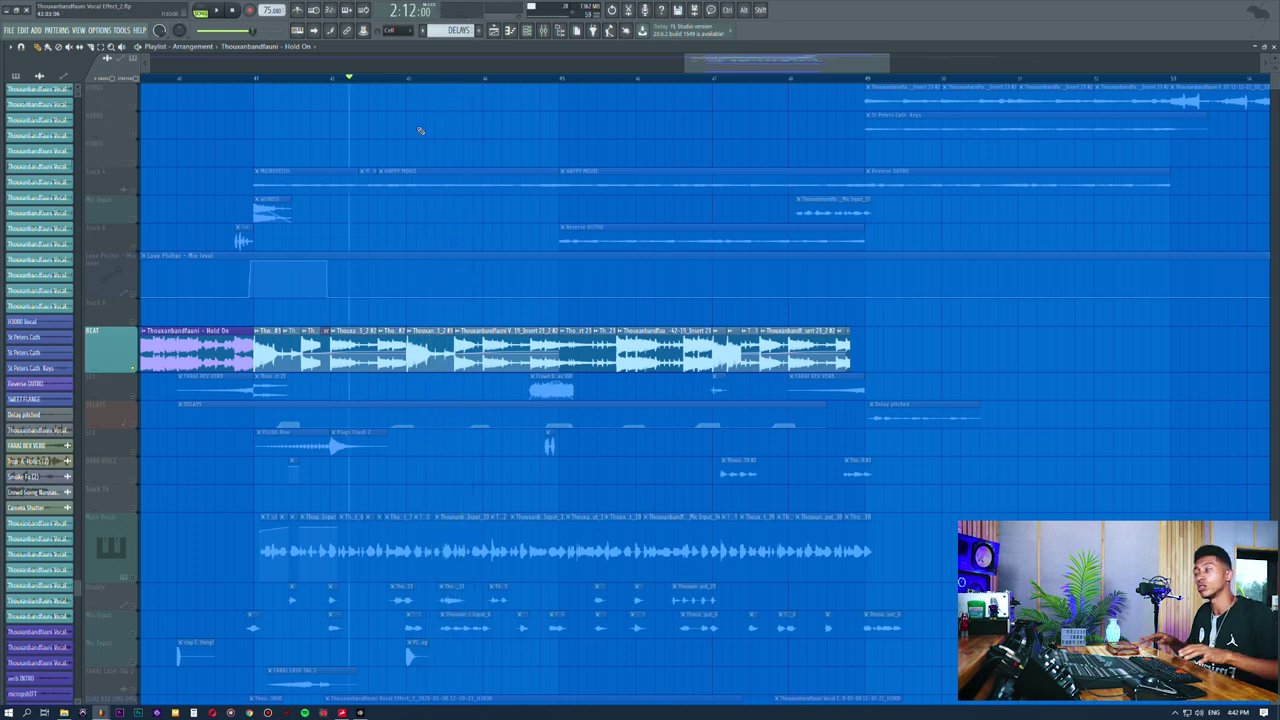
Step: Move the HAPPY MOVIE clip that ends at bar 45 from Track 4 to the empty H3000 track above and play it soloed
left_click(136, 191)
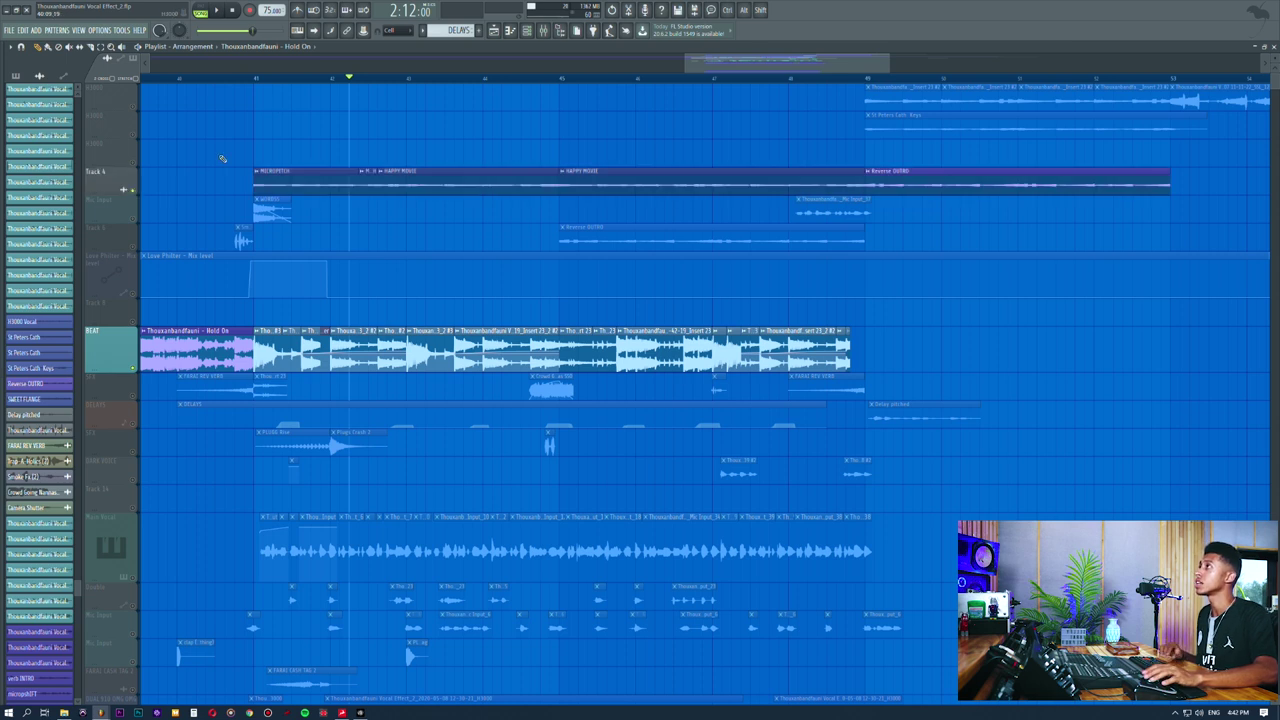
left_click(440, 144)
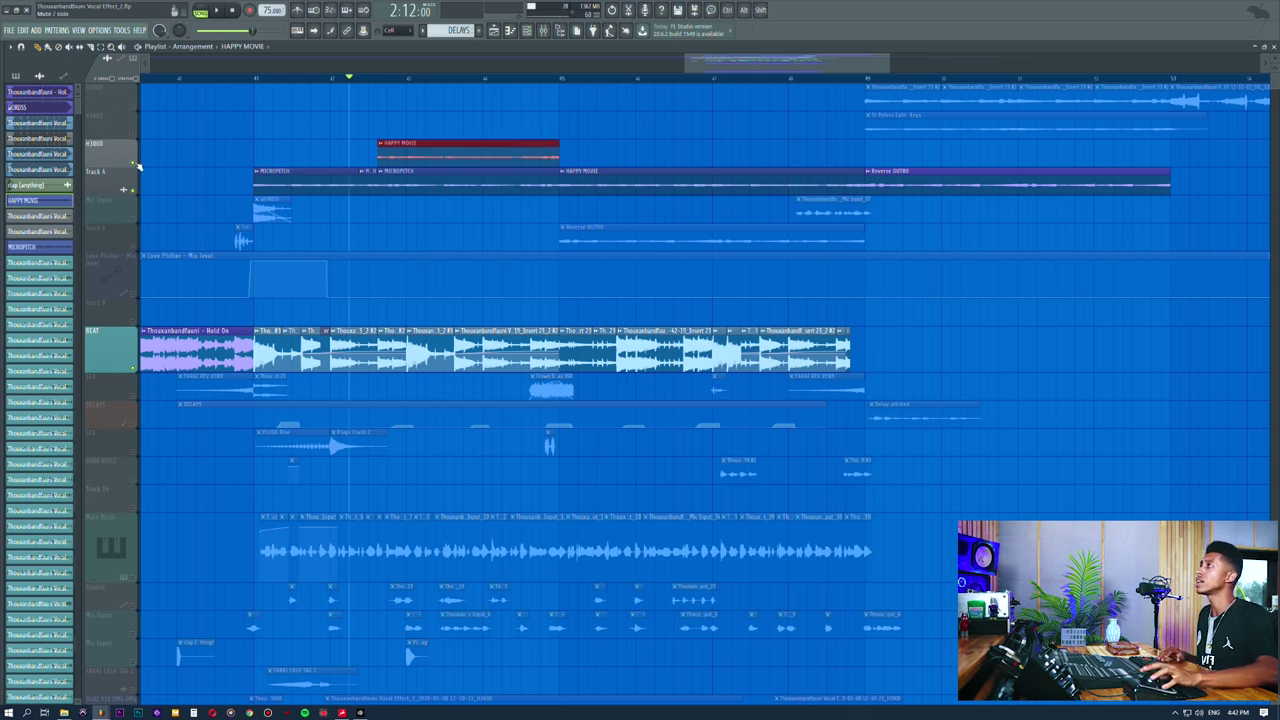
right_click(134, 163)
key("space")
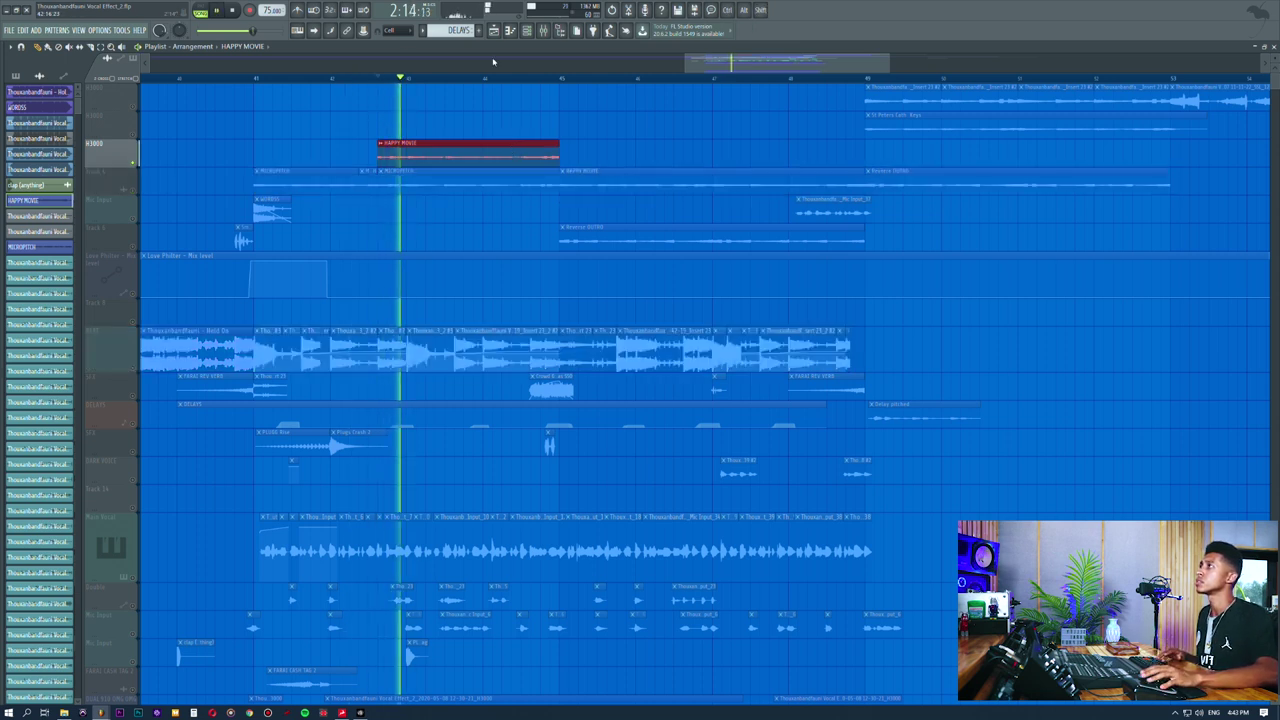
Step: Check the Happy Movie track in the mixer during playback, and audition the HAPPY MOVIE clip with the MICROPITCH clip in the playlist
left_click(543, 31)
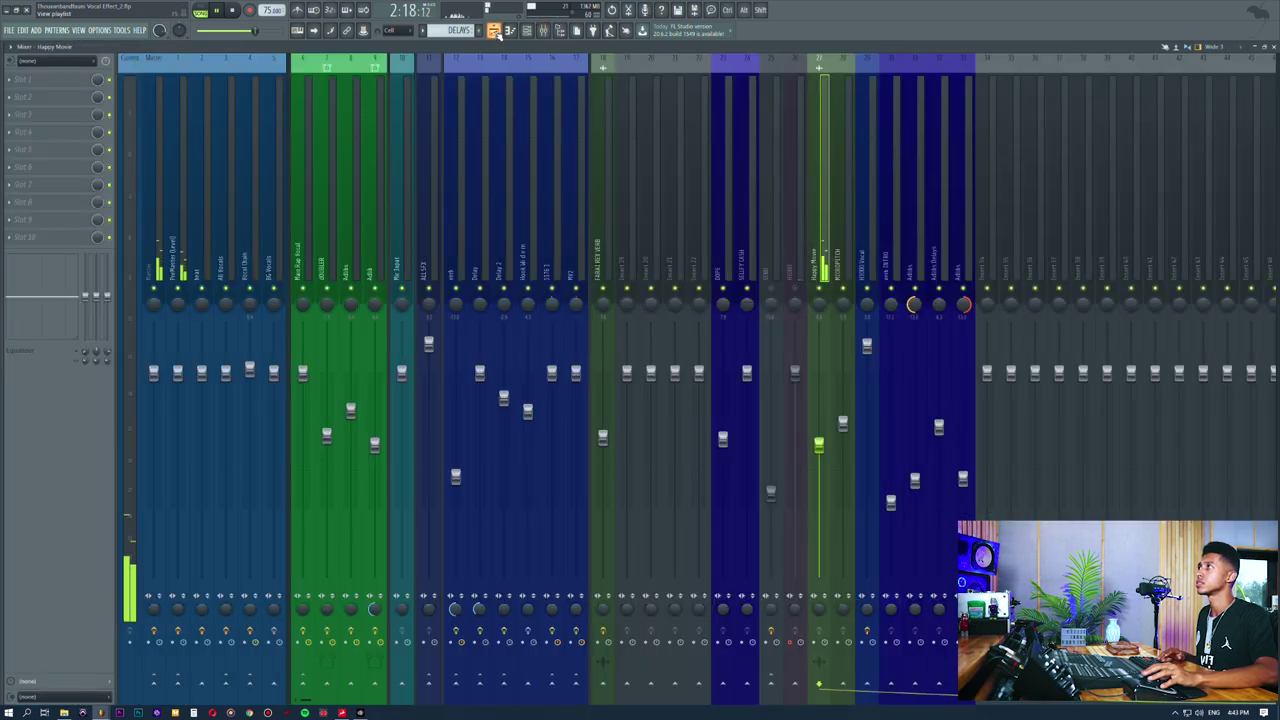
left_click(494, 31)
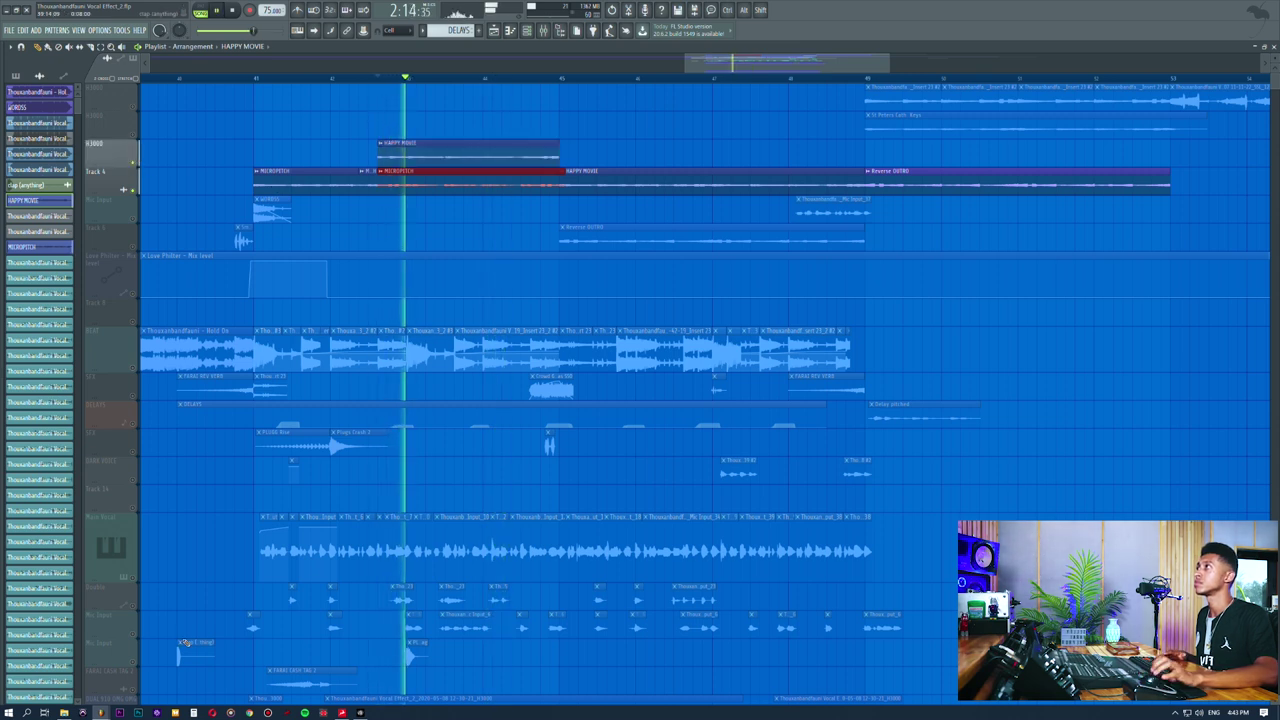
key("space")
Step: Return the HAPPY MOVIE clip to Track 4 over the MICROPITCH clip and play it together with the unmuted BEAT track
left_click_drag(443, 145, 445, 173)
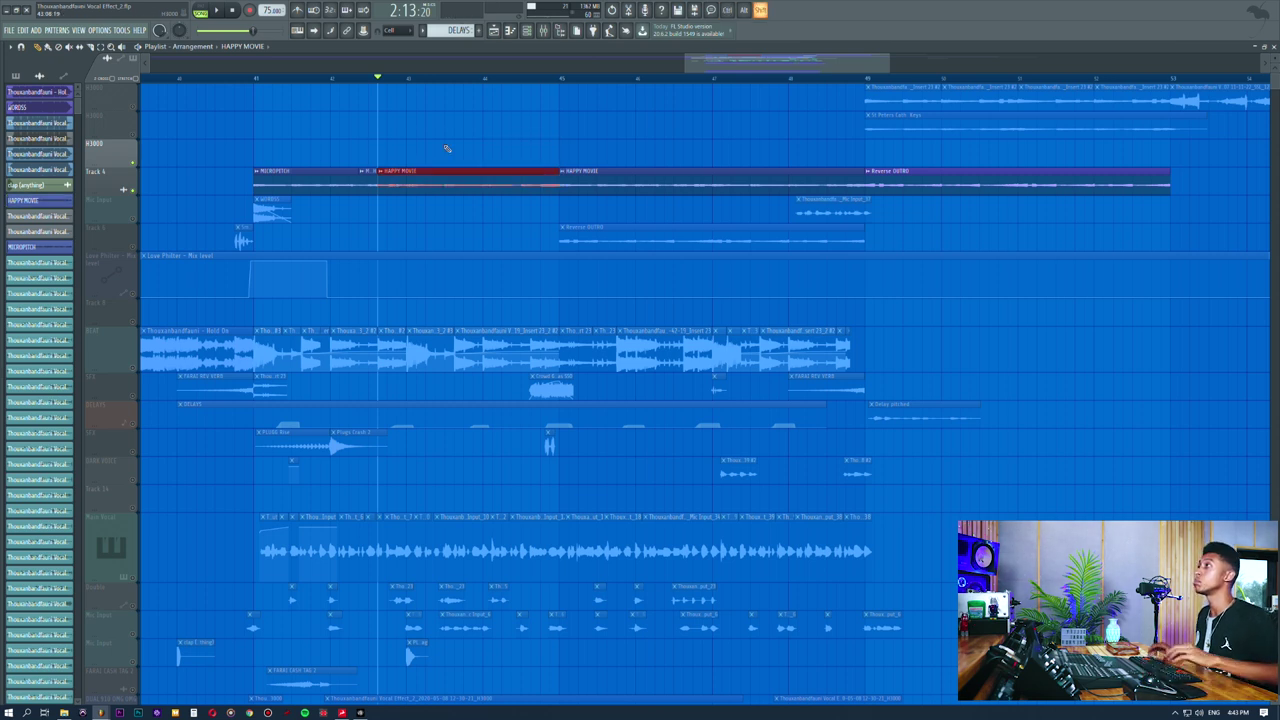
left_click(139, 366)
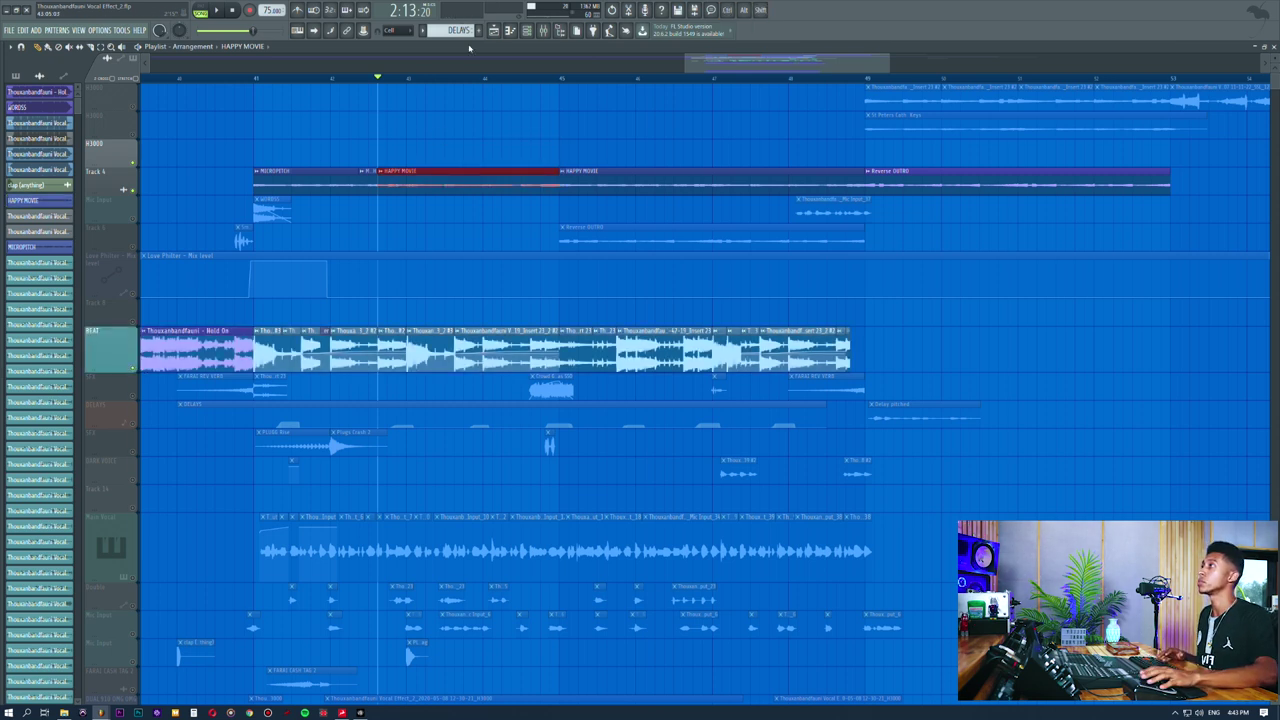
key("space")
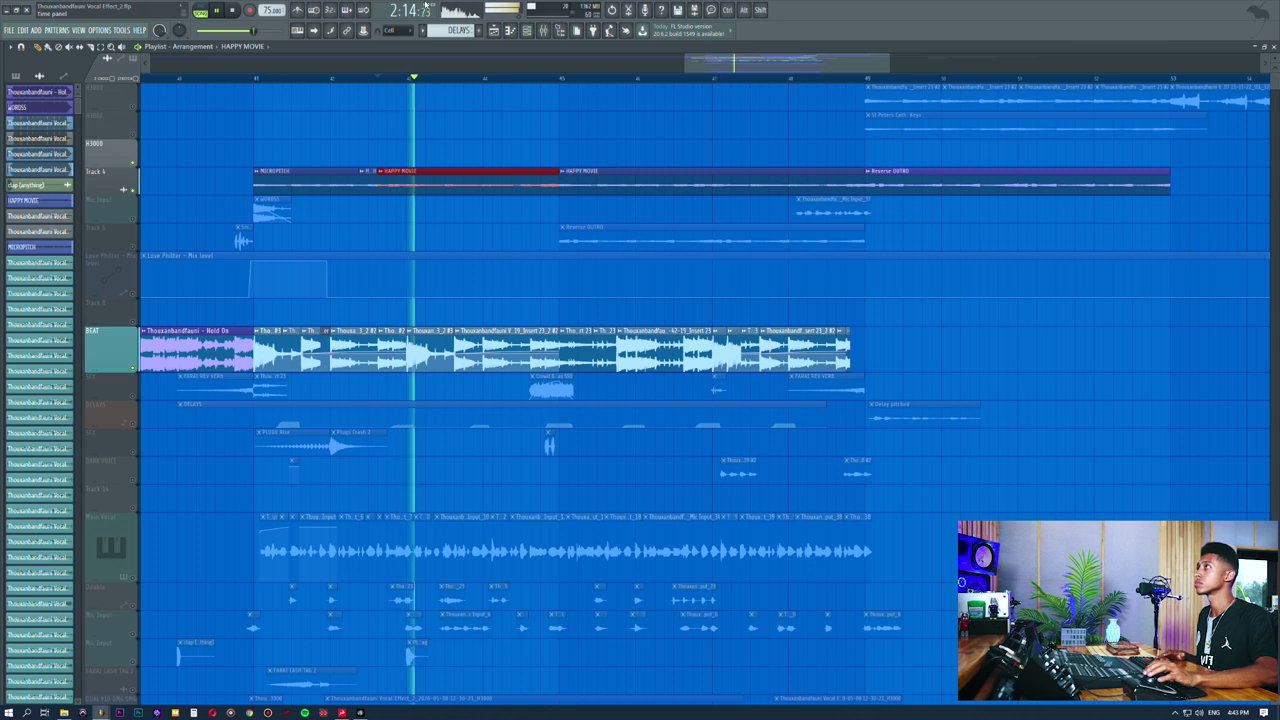
Step: Remove the HAPPY MOVIE clip covering the MICROPITCH clip before bar 45, and compare the beat with Track 4 muted and unmuted
right_click(442, 173)
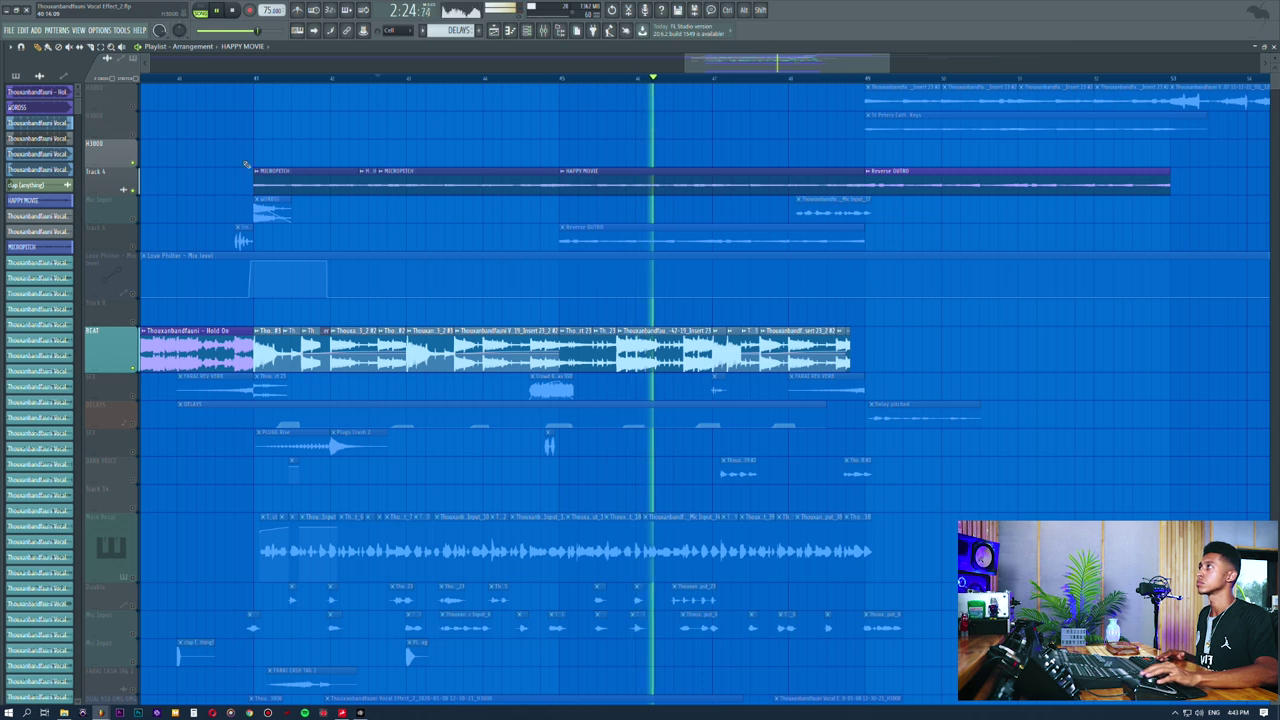
left_click(136, 190)
left_click(136, 190)
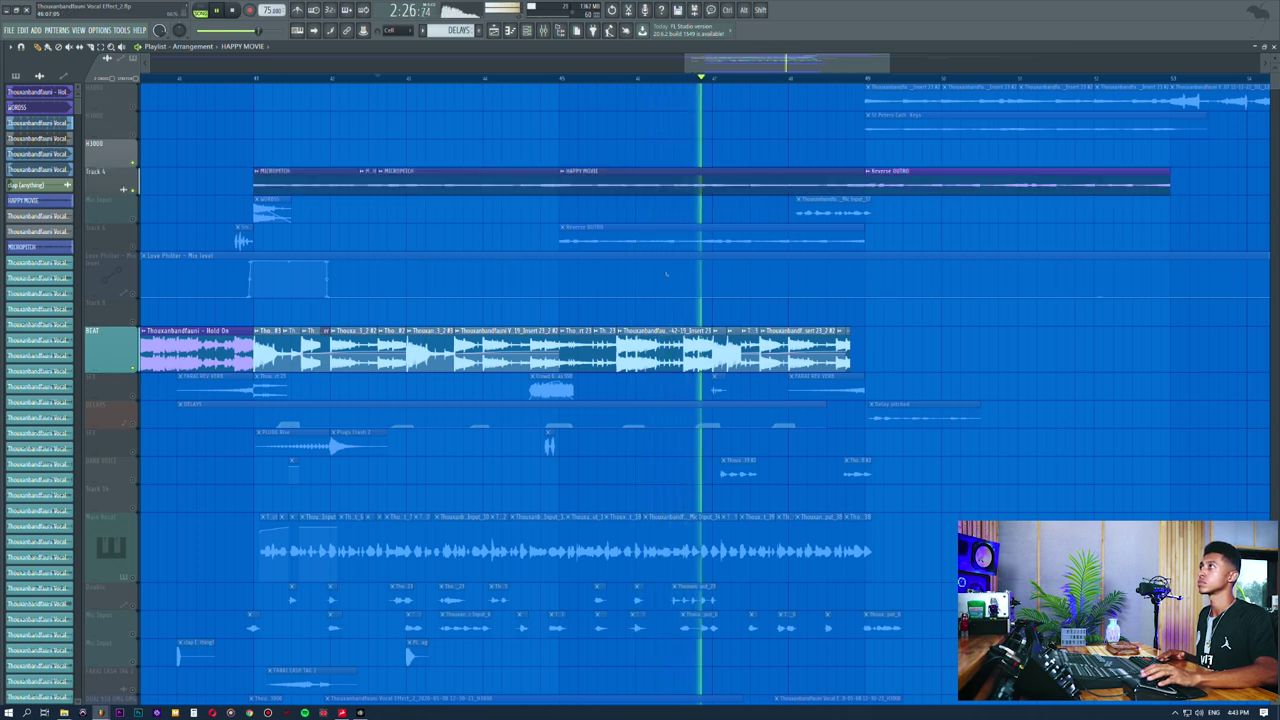
key("space")
Step: Solo Track 4 and audition its Reverse OUTRO clip from bar 49
scroll(738, 196, "right", 3)
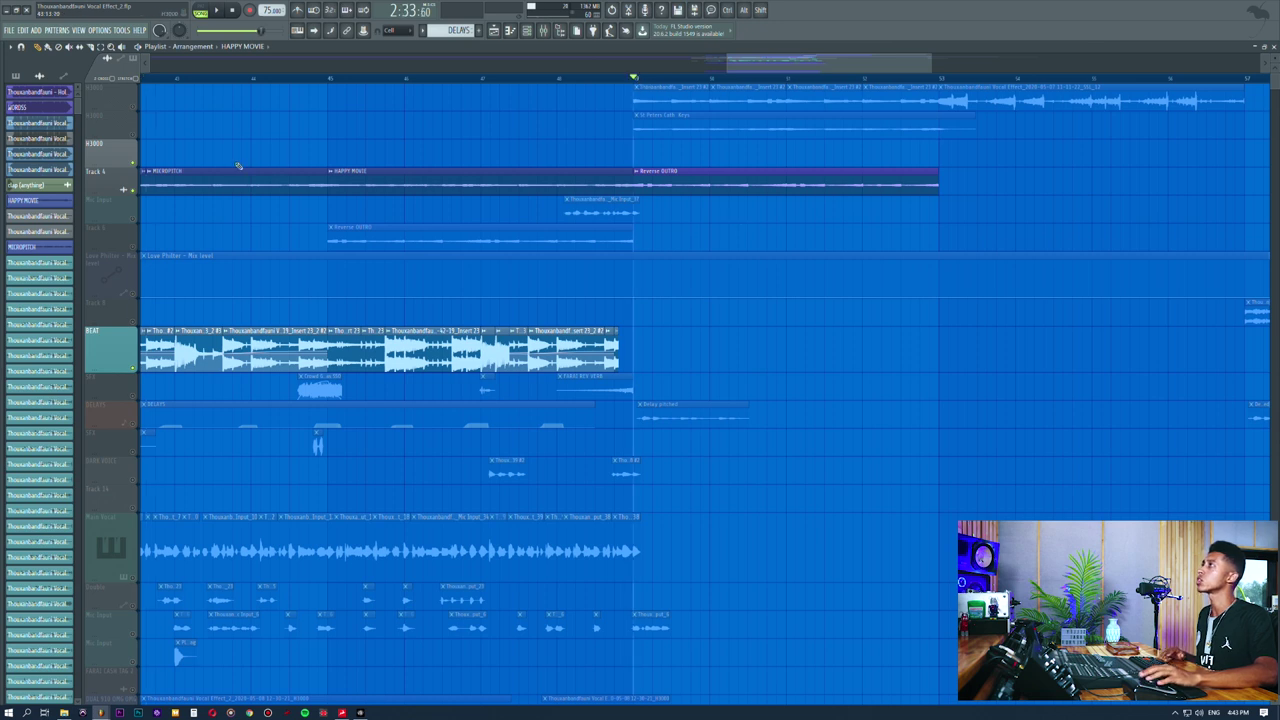
key("space")
double_click(707, 189)
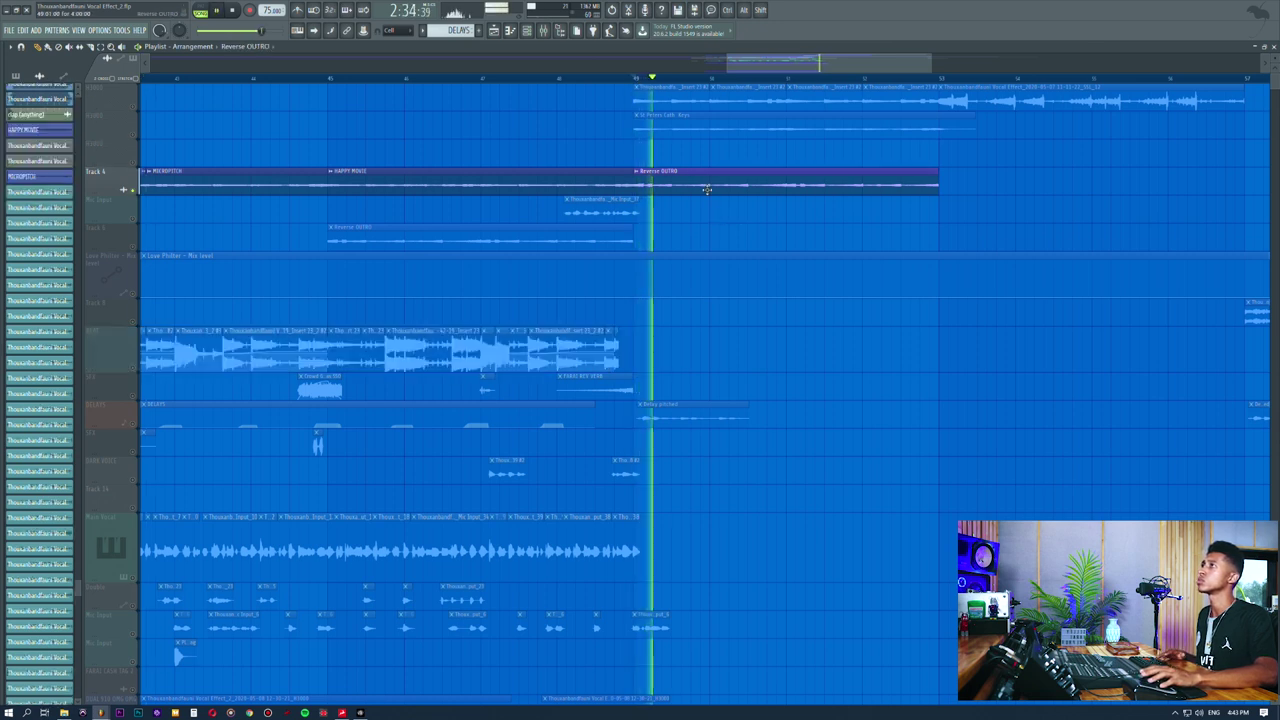
left_click(281, 52)
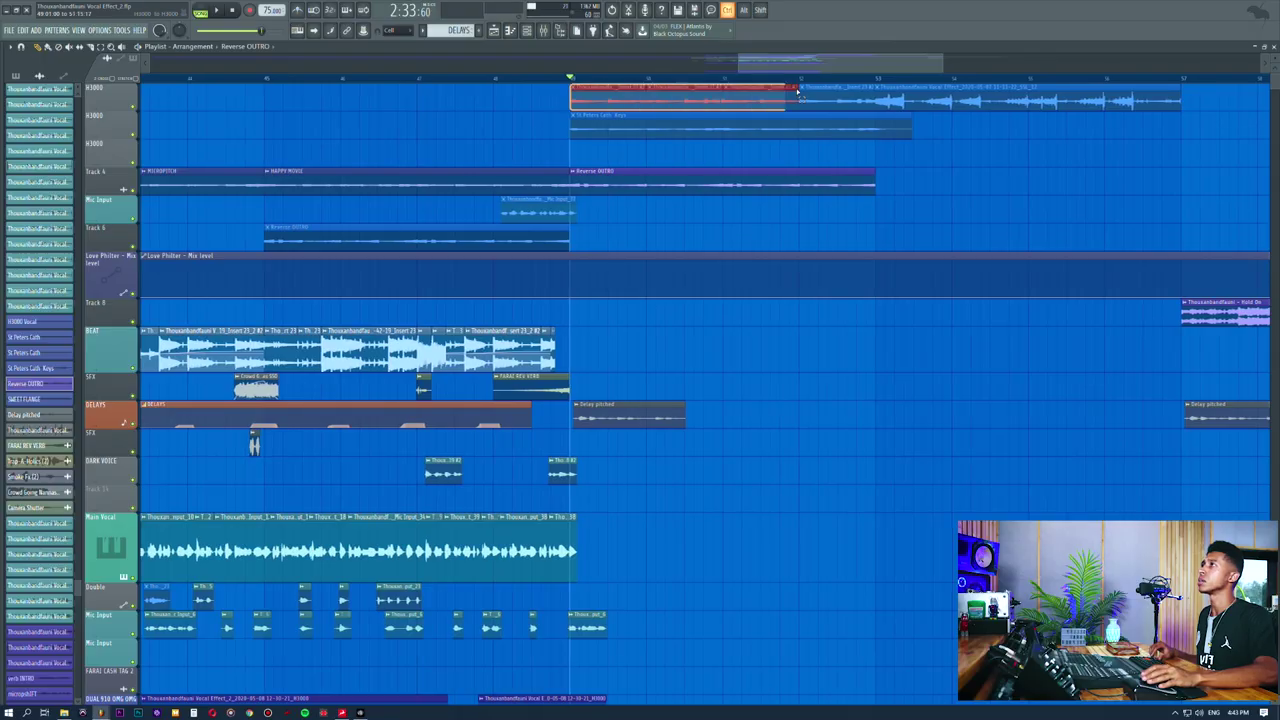
Step: Move the top H3000 track's four clips from bar 49 to bar 45 and solo the track for looped playback of bars 45 to 49
left_click_drag(474, 100, 274, 100)
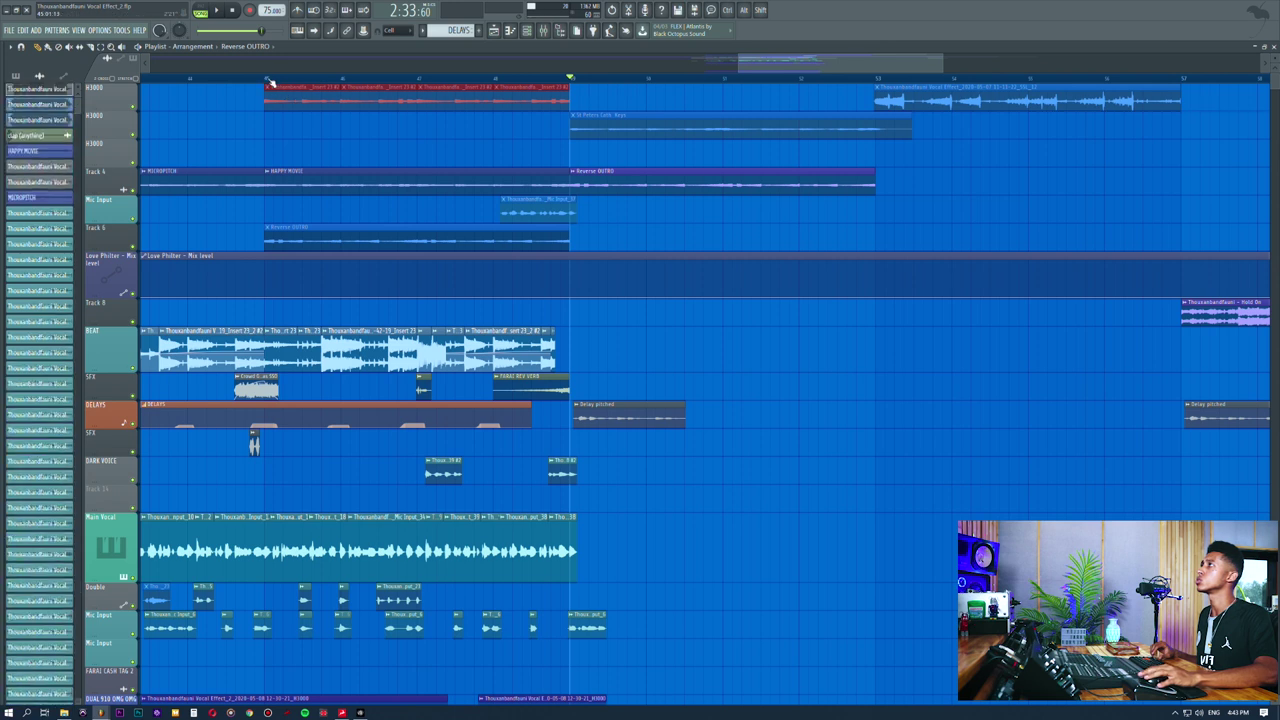
right_click(137, 107)
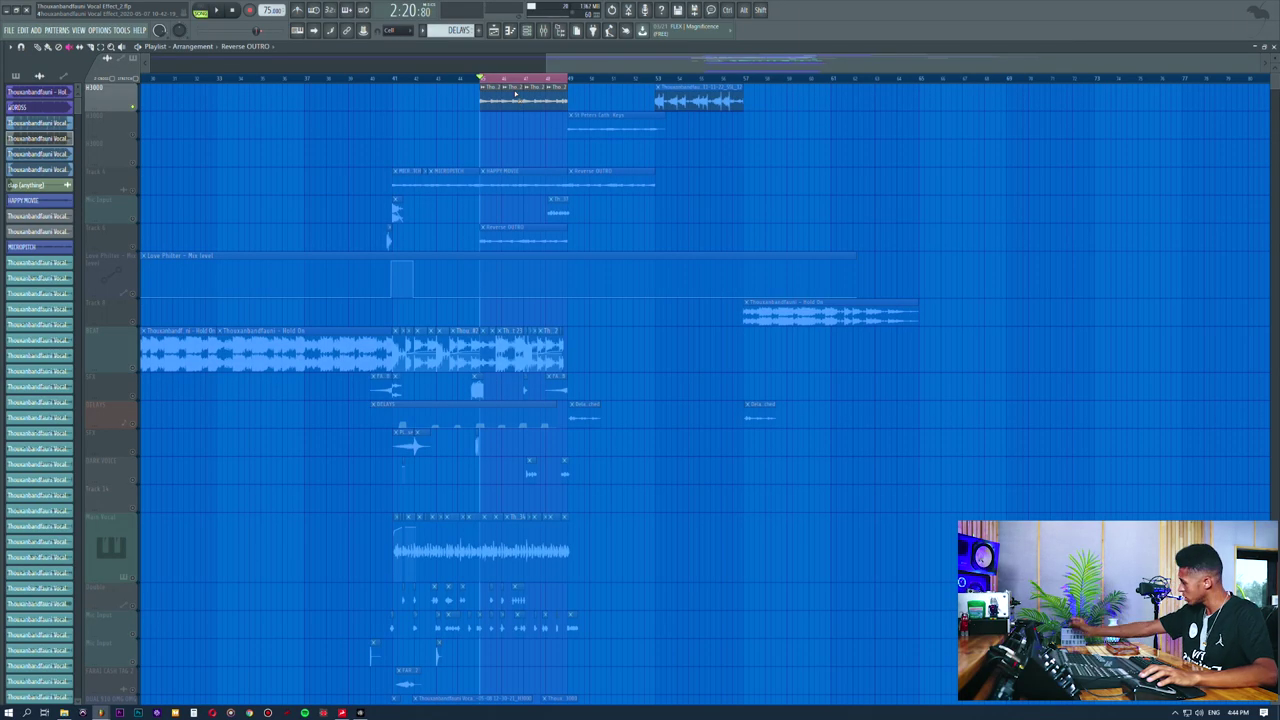
scroll(507, 78, "up", 5)
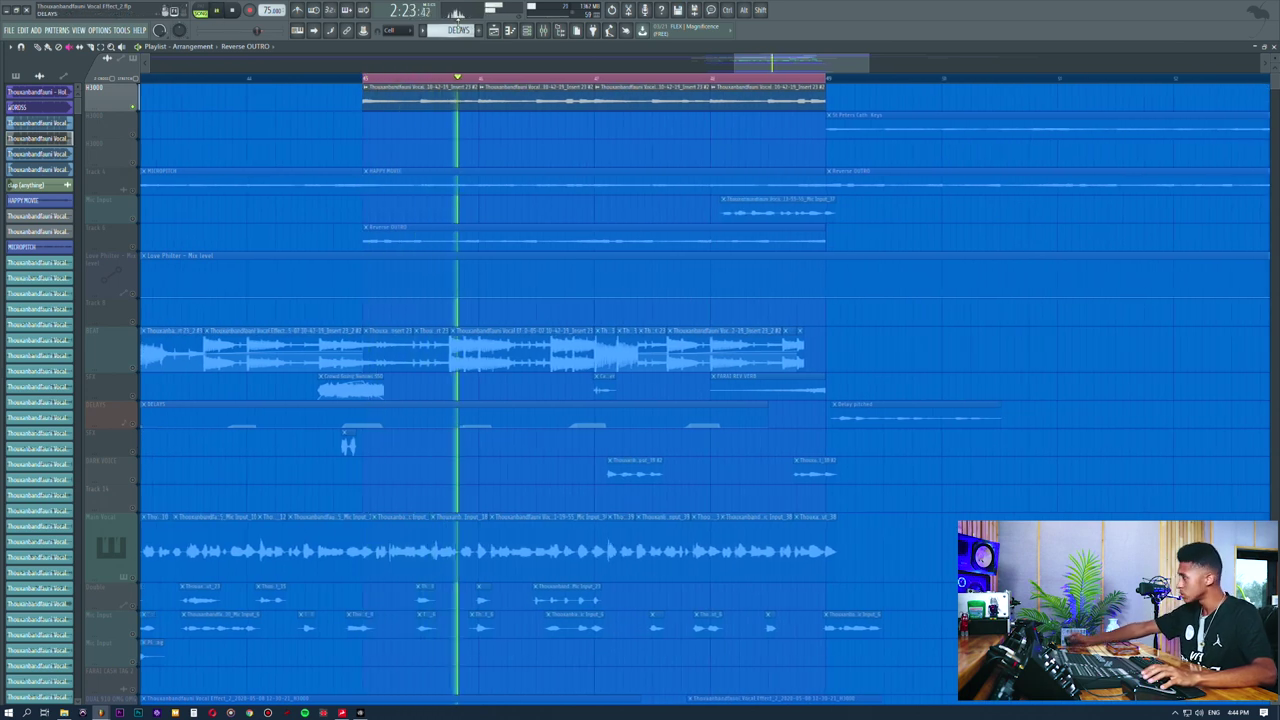
Step: Examine the SEND and H3000 mixer tracks, with their inputs, outputs and plugins, while the soloed H3000 clips play in the loop
key("F9")
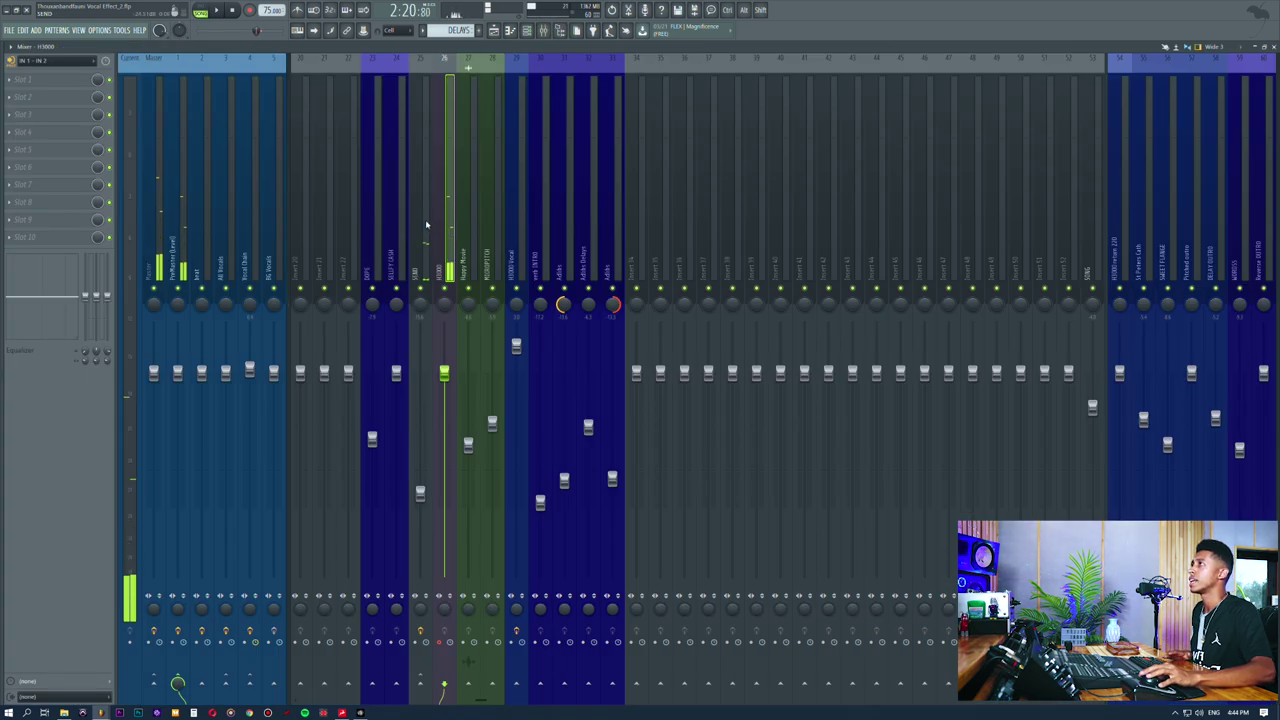
left_click(425, 225)
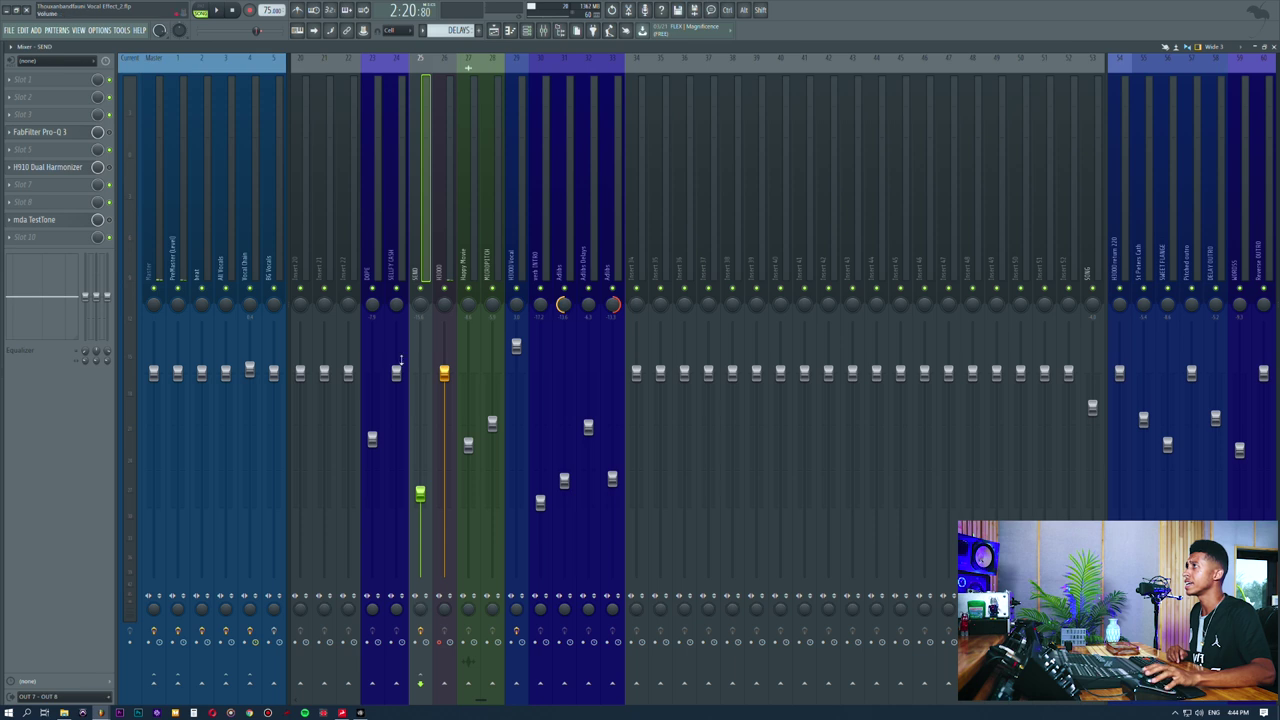
left_click(437, 206)
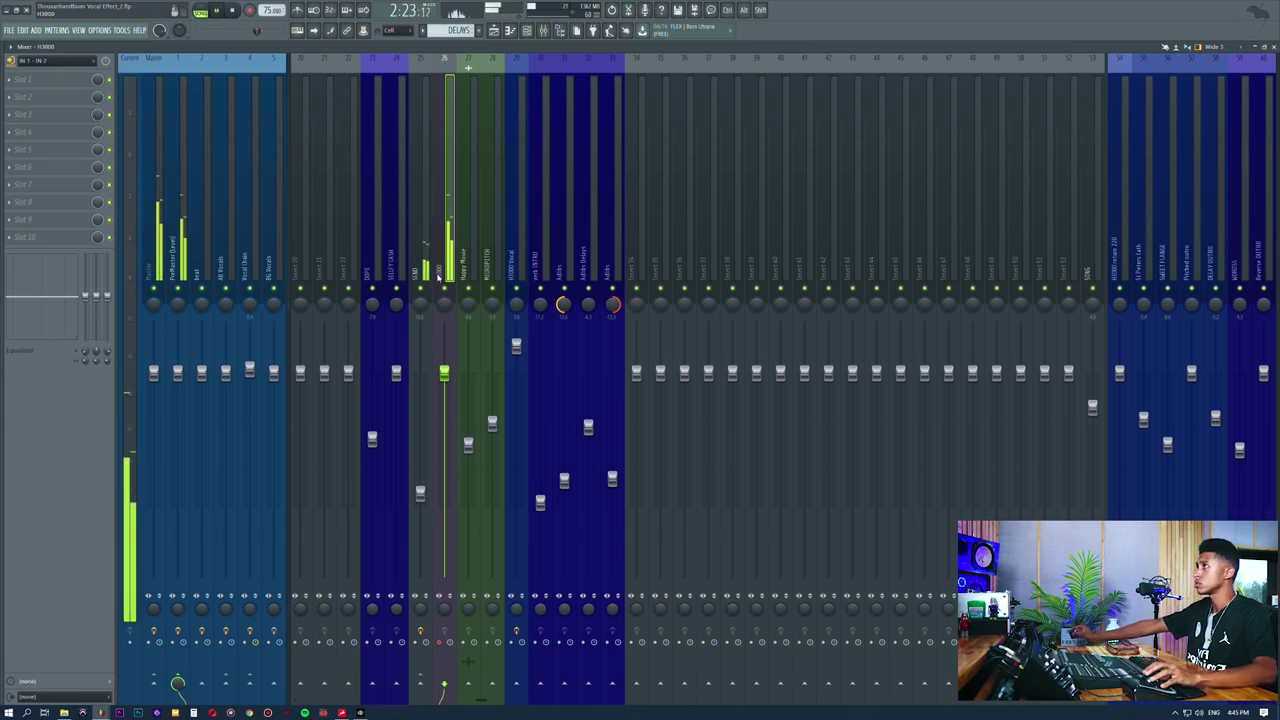
left_click_drag(420, 491, 421, 455)
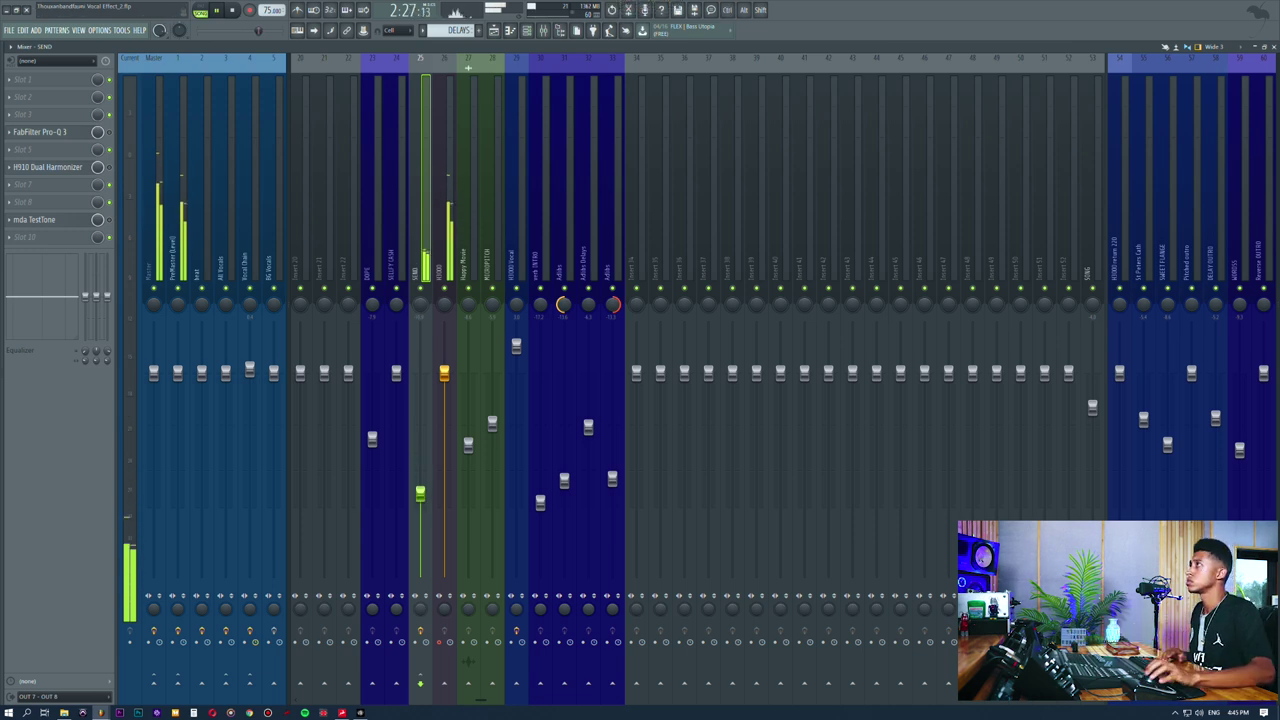
left_click(495, 31)
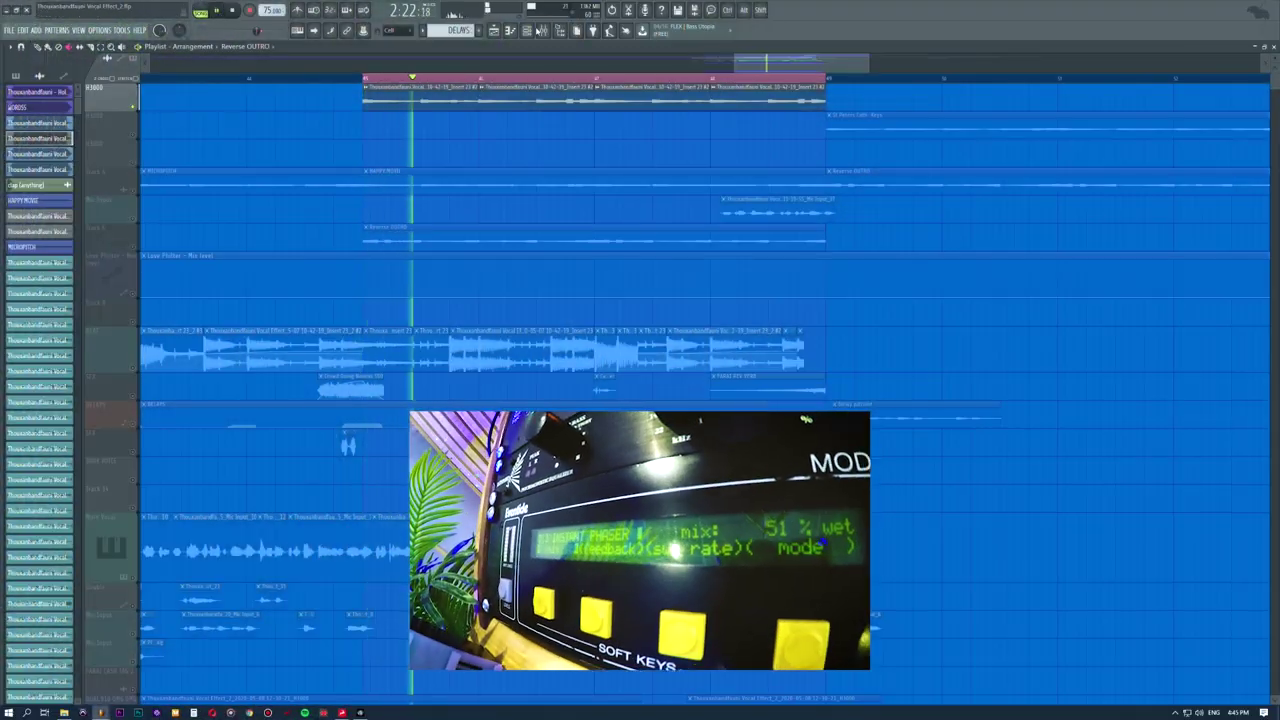
left_click(543, 30)
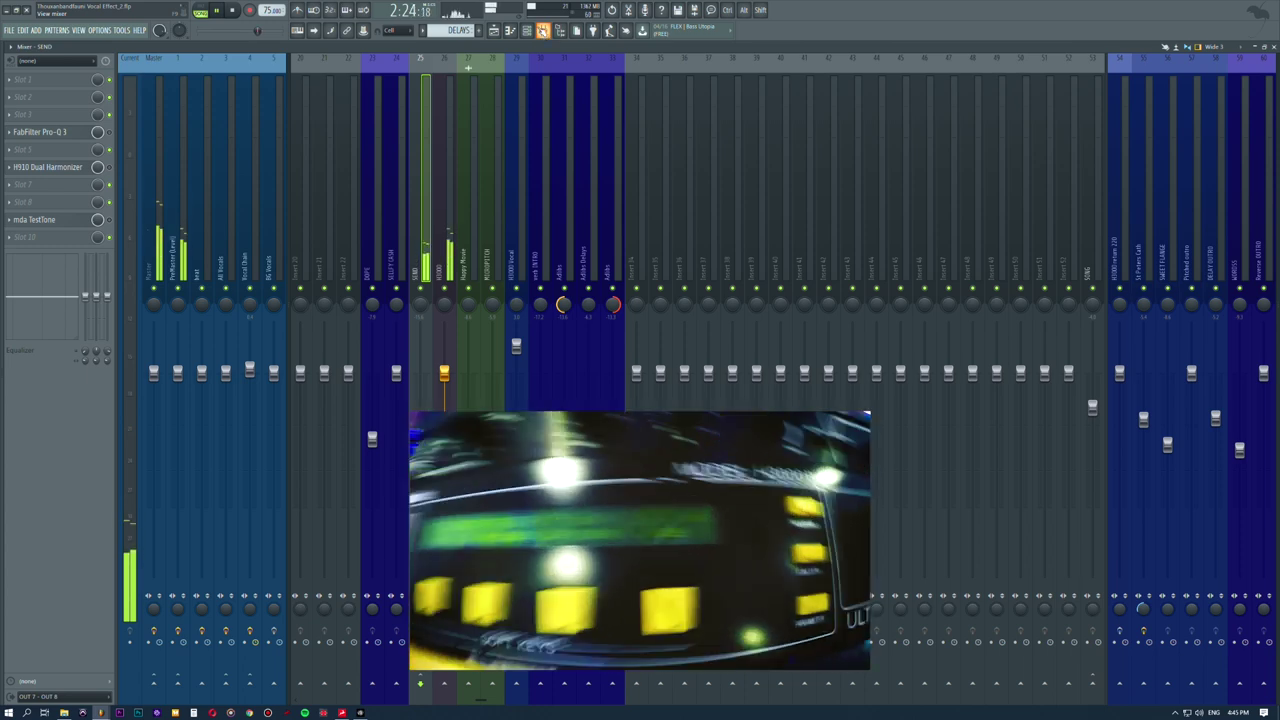